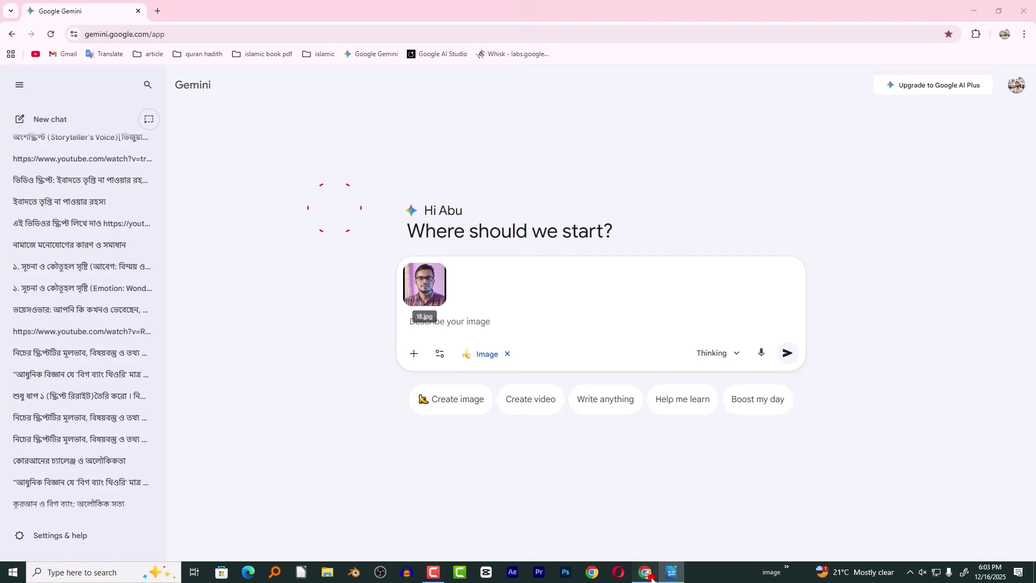
# Paste the copied YouTube thumbnail designer prompt with the attached portrait 18.jpg and submit it for image generation
pyautogui.click(474, 322)
pyautogui.hotkey('ctrl', 'v')
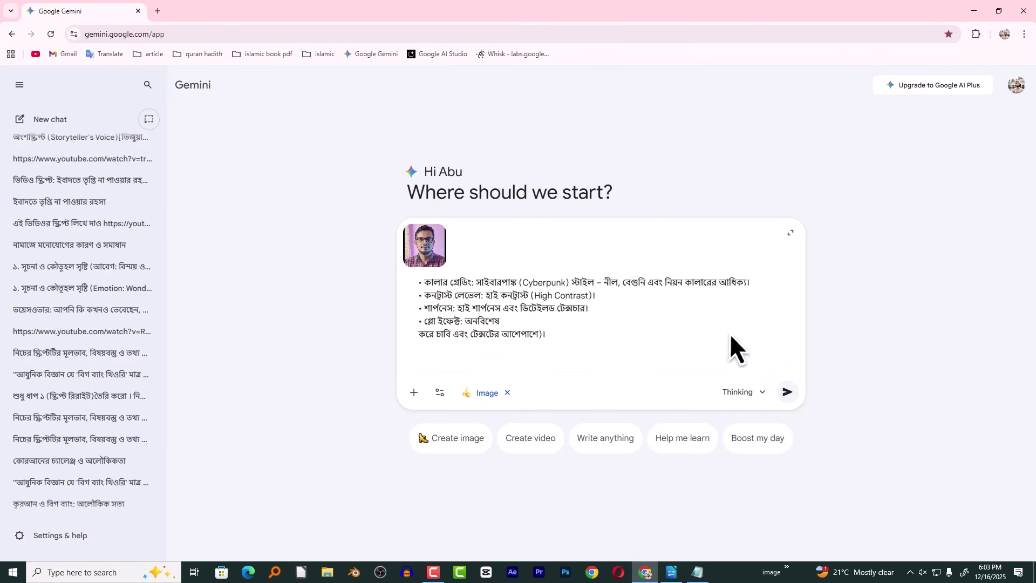
pyautogui.click(791, 391)
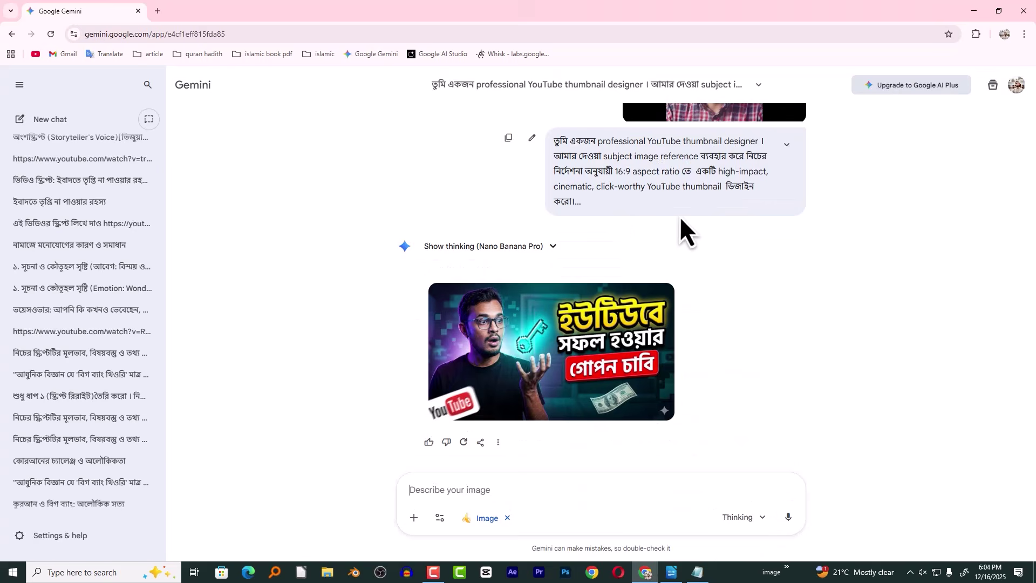
# Download the generated thumbnail from its enlarged view and open the PNG file in Photoshop
pyautogui.moveTo(623, 341)
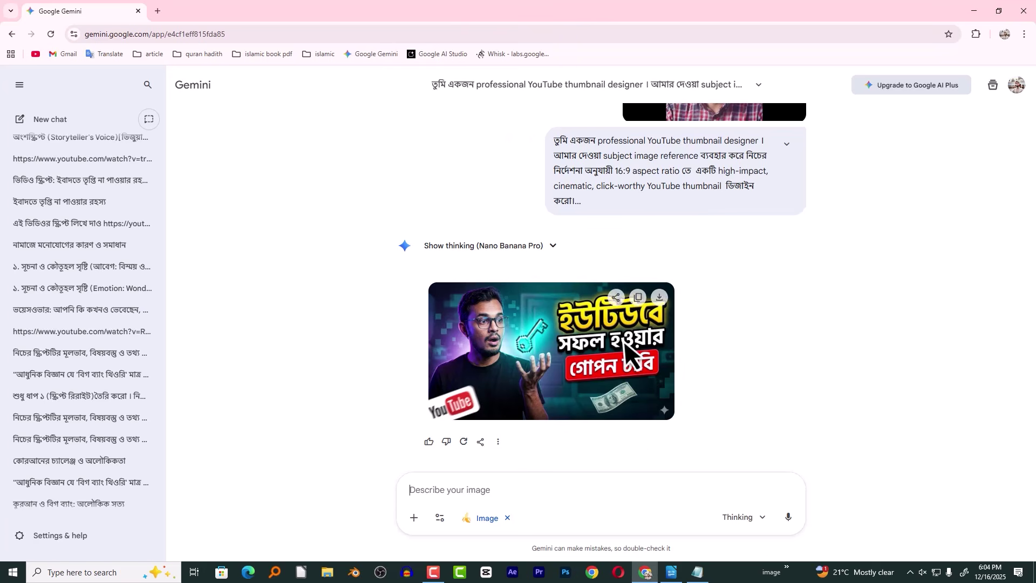
pyautogui.click(571, 328)
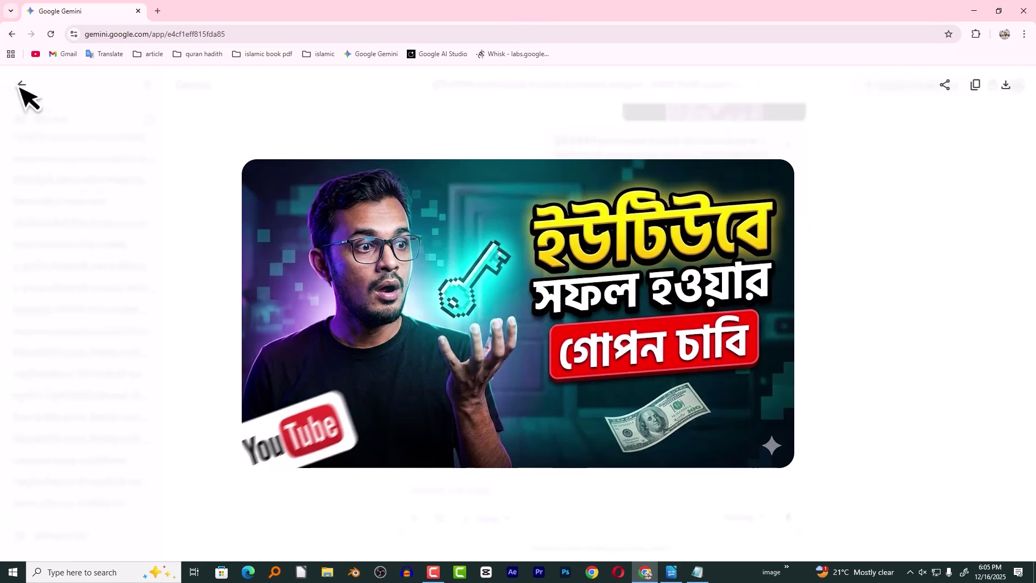
pyautogui.click(1007, 87)
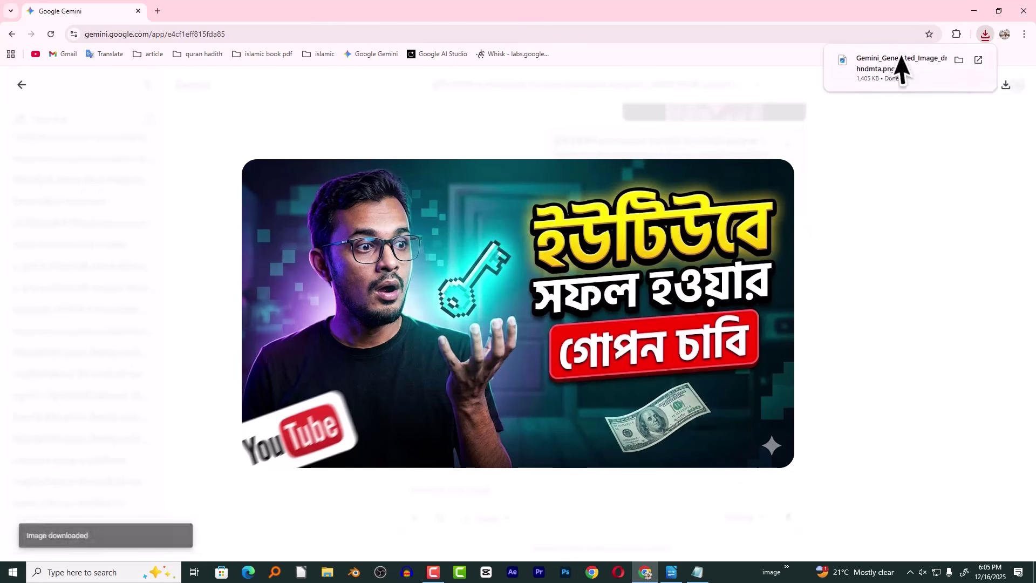
pyautogui.moveTo(966, 74); pyautogui.dragTo(443, 248)
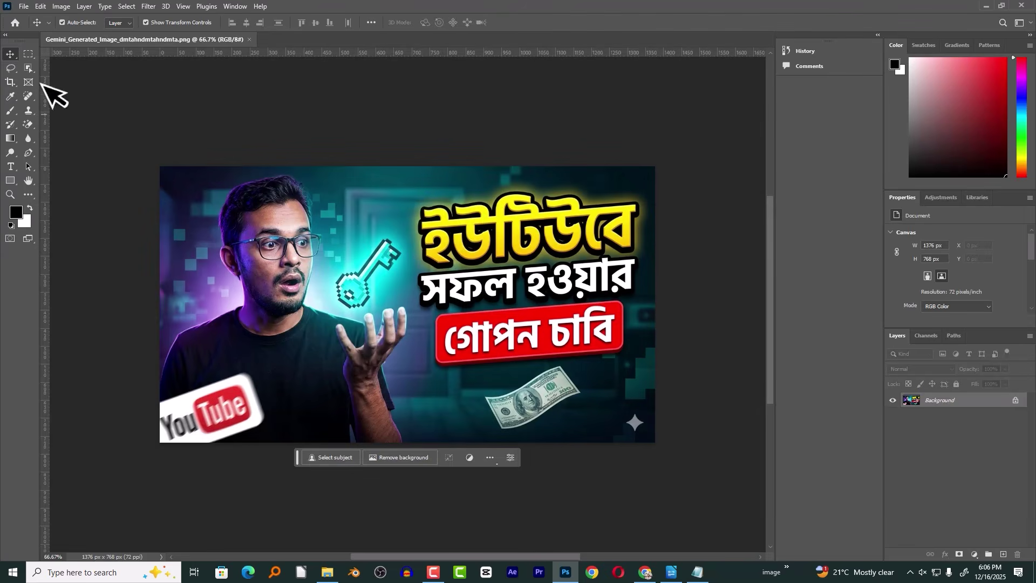
# Copy the entire thumbnail image and create a new 1920 x 1080 px document at 72 ppi
pyautogui.hotkey('ctrl', 'a')
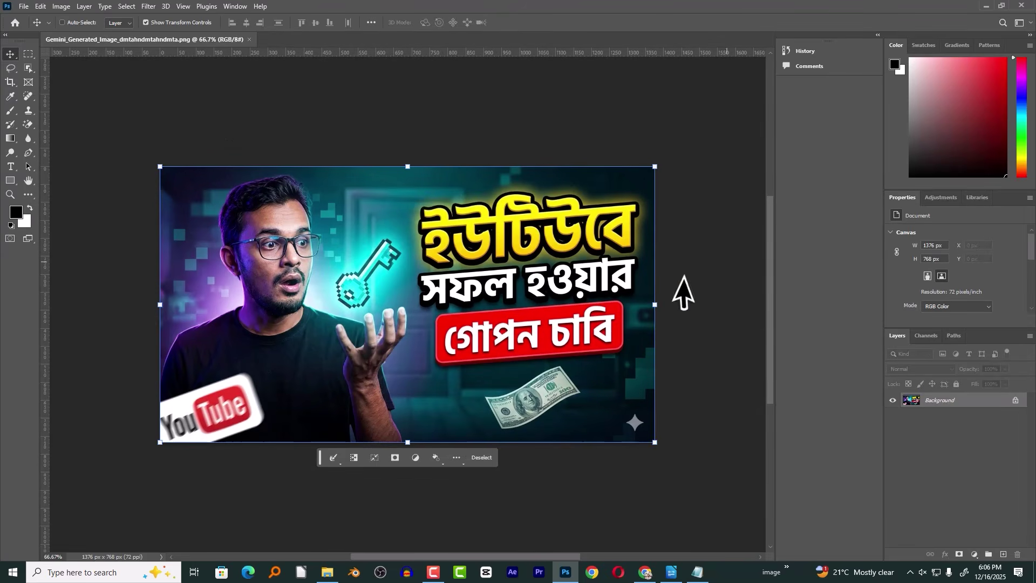
pyautogui.hotkey('ctrl', 'c')
pyautogui.hotkey('ctrl', 'n')
pyautogui.click(732, 189)
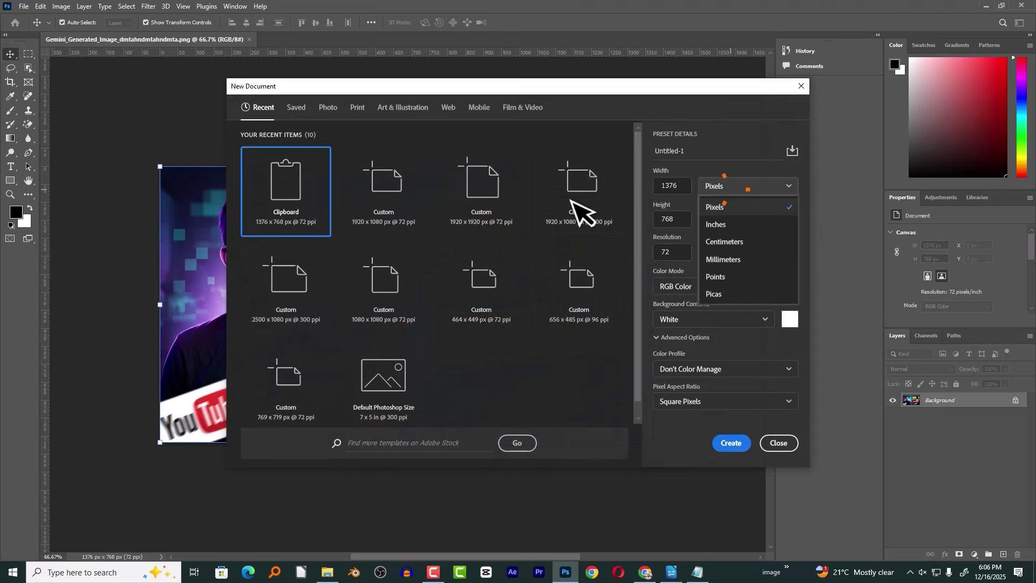
pyautogui.click(391, 203)
pyautogui.doubleClick(390, 189)
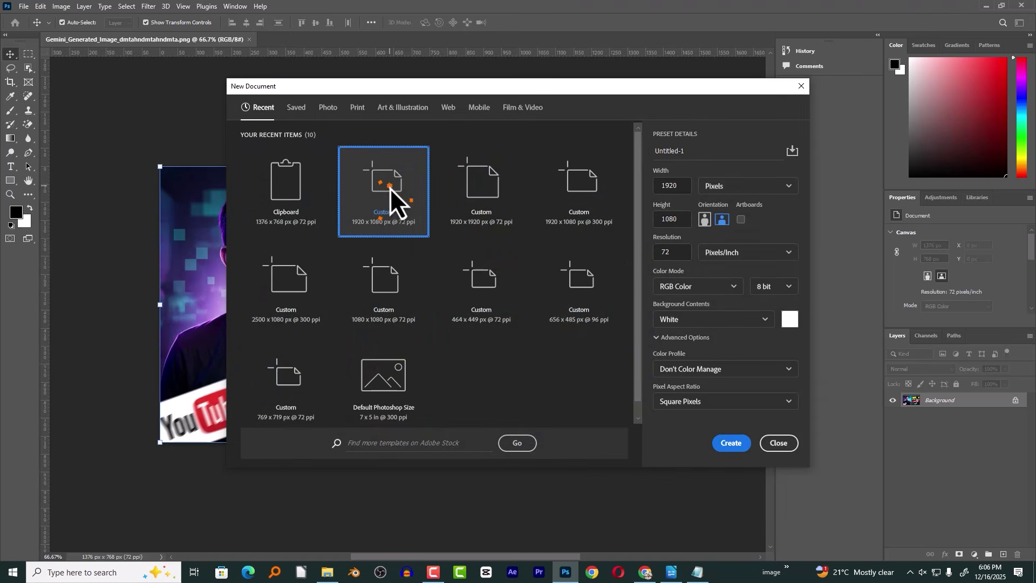
# Paste the copied thumbnail and enlarge it to about 1936 x 1080 px to cover the canvas
pyautogui.hotkey('ctrl', 'v')
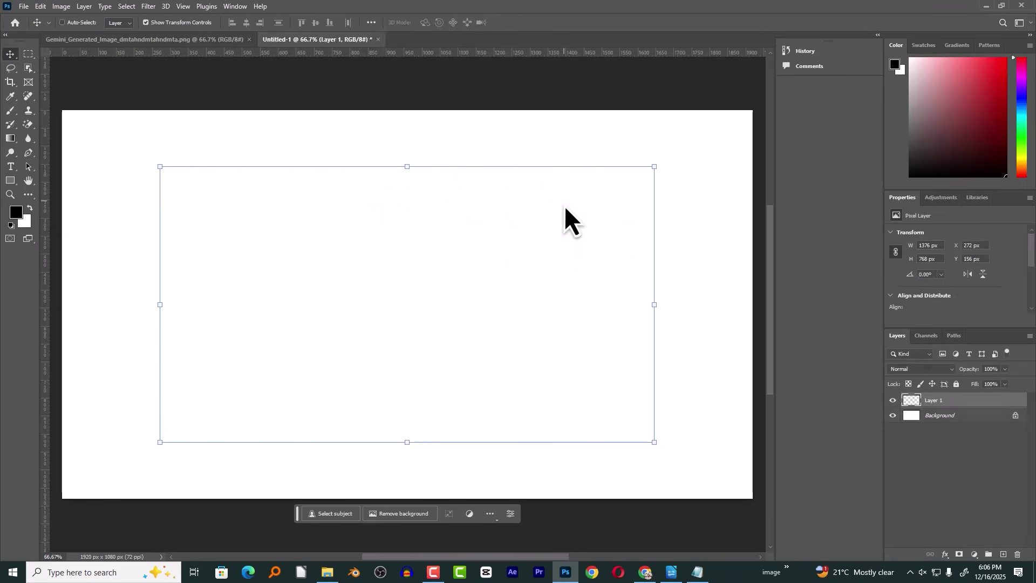
pyautogui.moveTo(655, 445); pyautogui.dragTo(749, 514)
pyautogui.press('Return')
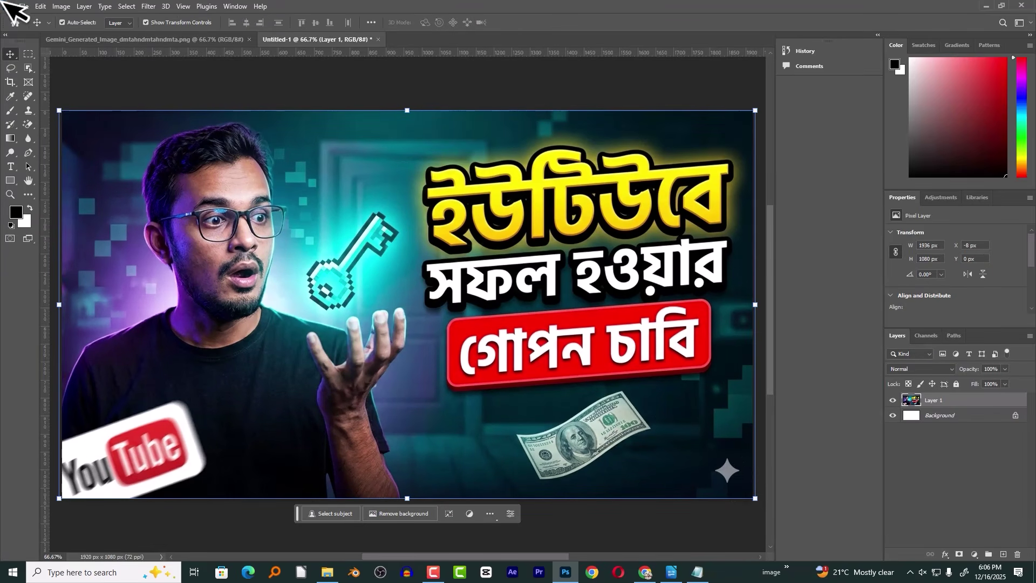
# Lasso the sparkle mark near the image's lower-right corner and remove it with Content-Aware Fill
pyautogui.click(11, 68)
pyautogui.moveTo(727, 459)
pyautogui.mouseDown()
pyautogui.moveTo(717, 477)
pyautogui.moveTo(733, 468)
pyautogui.mouseUp()
pyautogui.rightClick(734, 467)
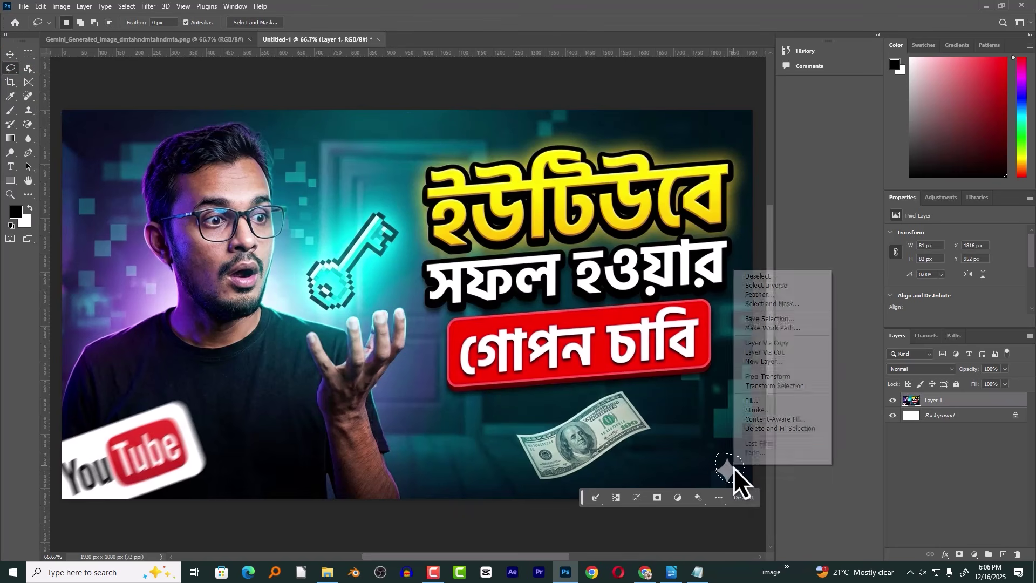
pyautogui.click(784, 422)
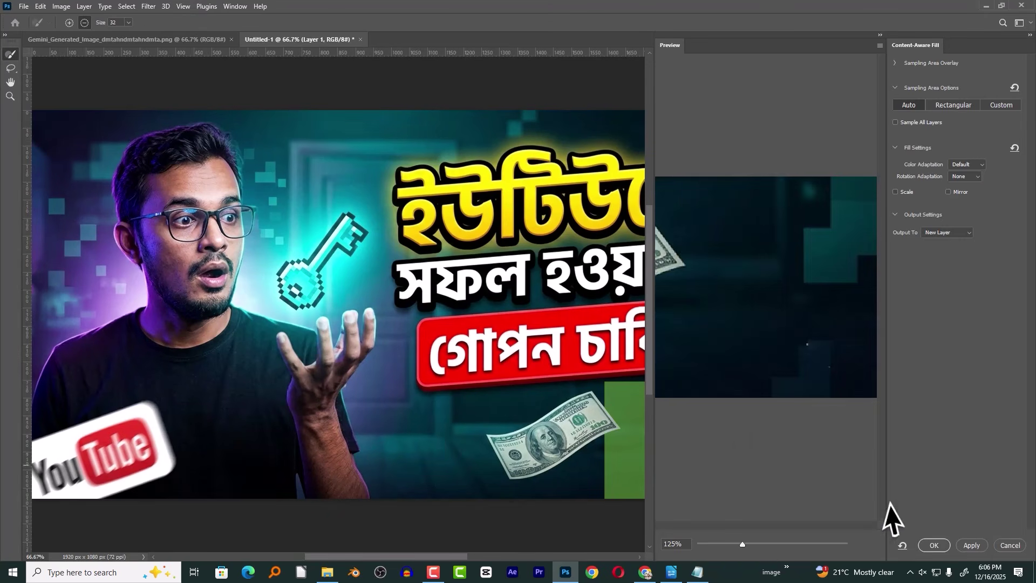
pyautogui.click(933, 545)
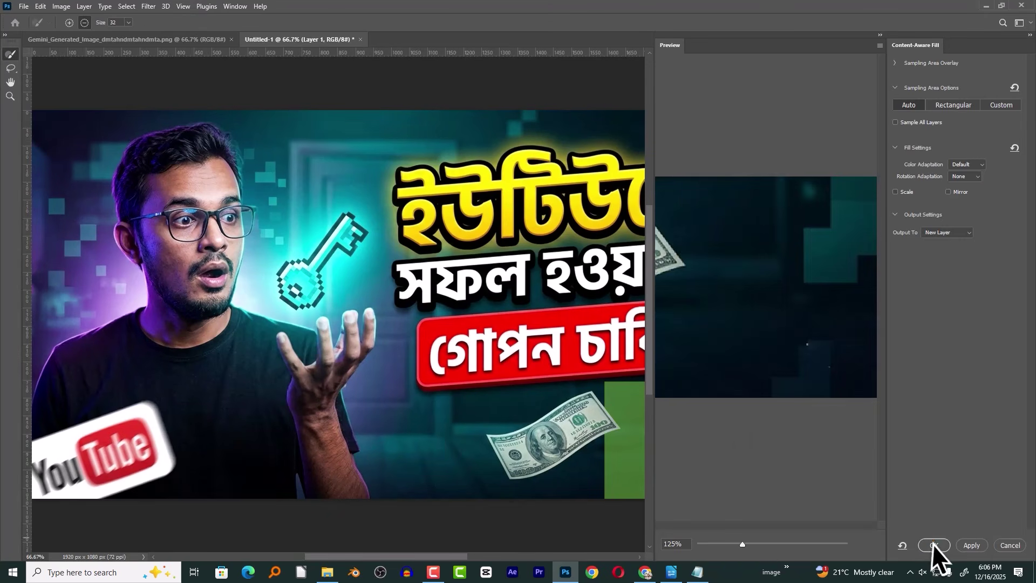
pyautogui.press('v')
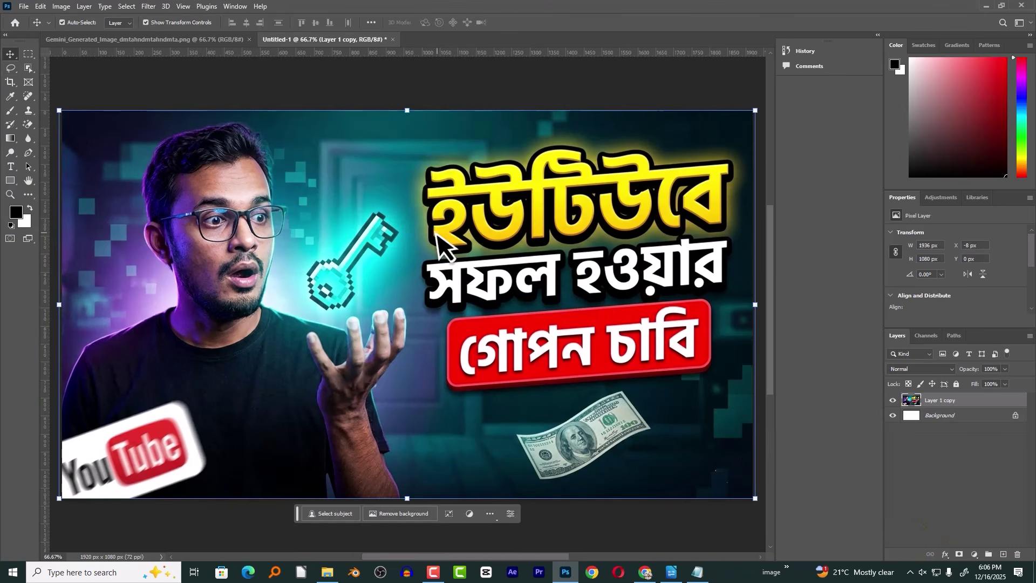
# Open the thumbnail layer in the Camera Raw Filter and set Exposure to +0.30, Whites to +2 and Vibrance to +41
pyautogui.click(153, 6)
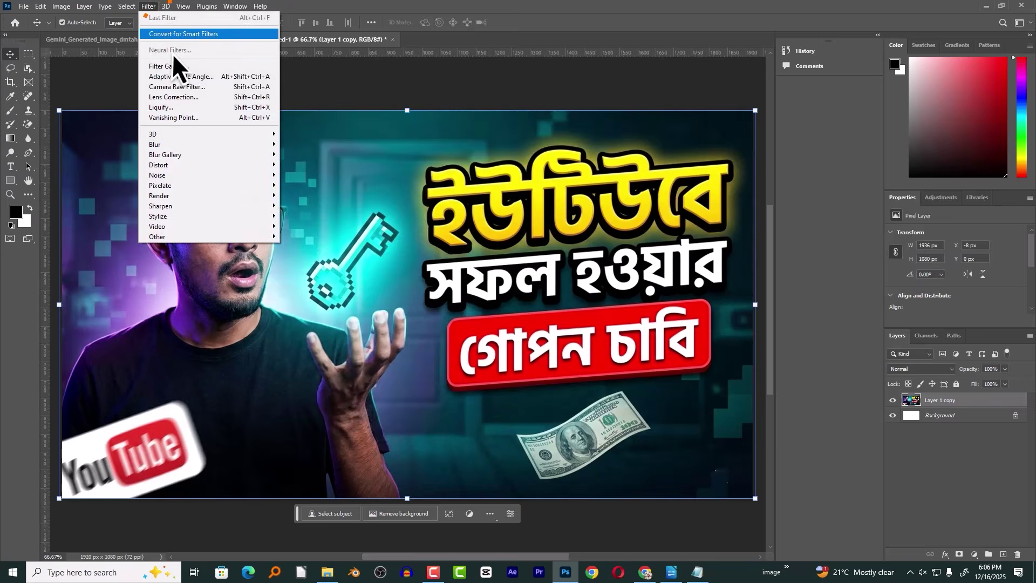
pyautogui.click(205, 88)
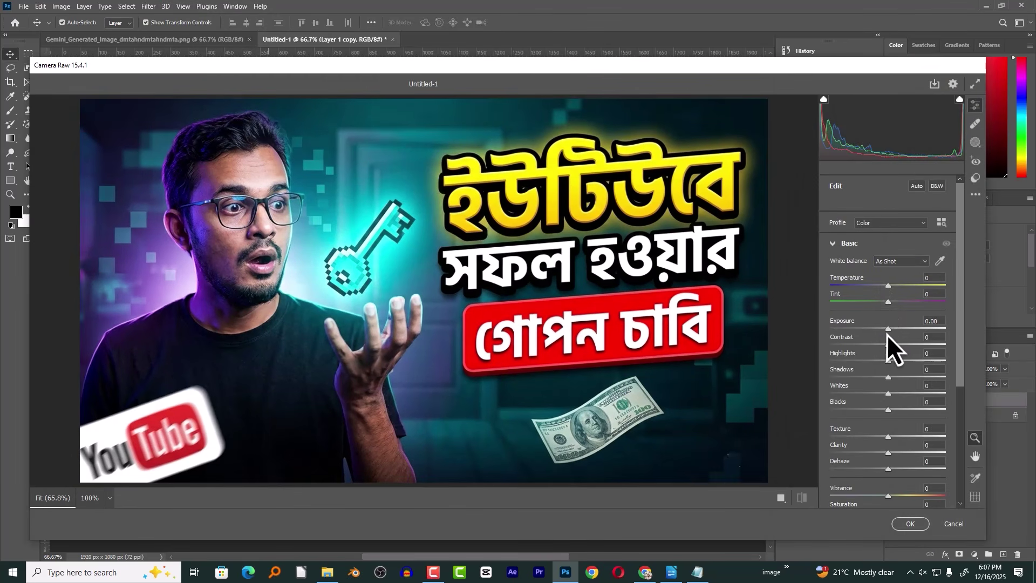
pyautogui.moveTo(888, 332); pyautogui.dragTo(889, 332)
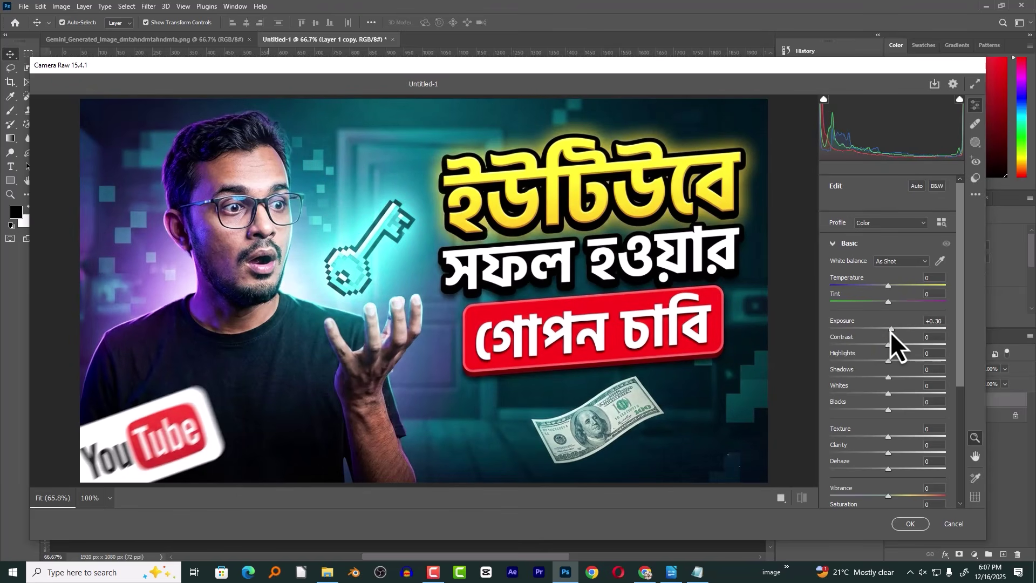
pyautogui.moveTo(889, 393); pyautogui.dragTo(889, 393)
pyautogui.moveTo(890, 501); pyautogui.dragTo(914, 503)
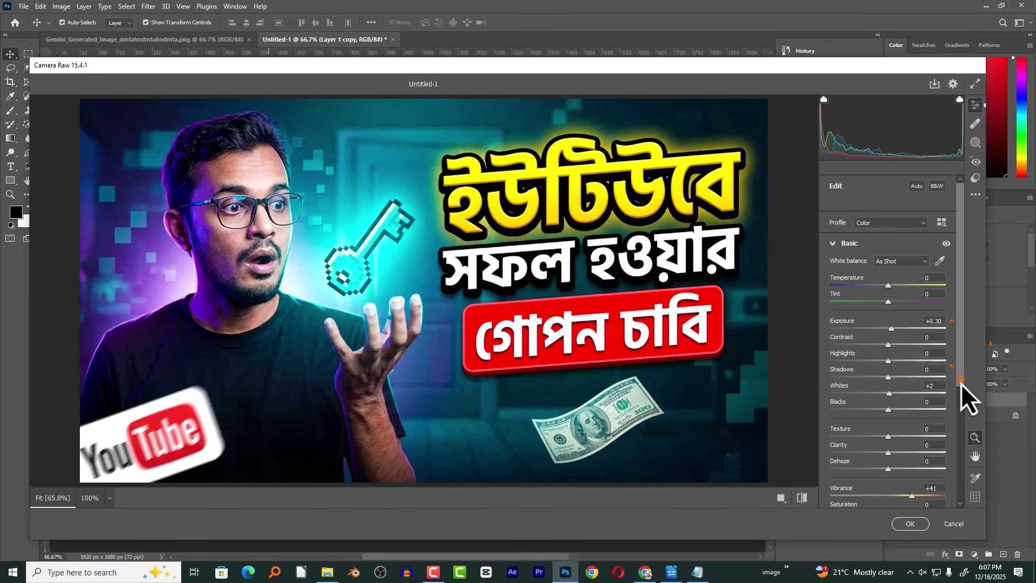
# Increase Noise Reduction and Sharpening in the Detail settings, apply the Camera Raw Filter and deselect the layer
pyautogui.moveTo(960, 384); pyautogui.dragTo(959, 474)
pyautogui.click(871, 397)
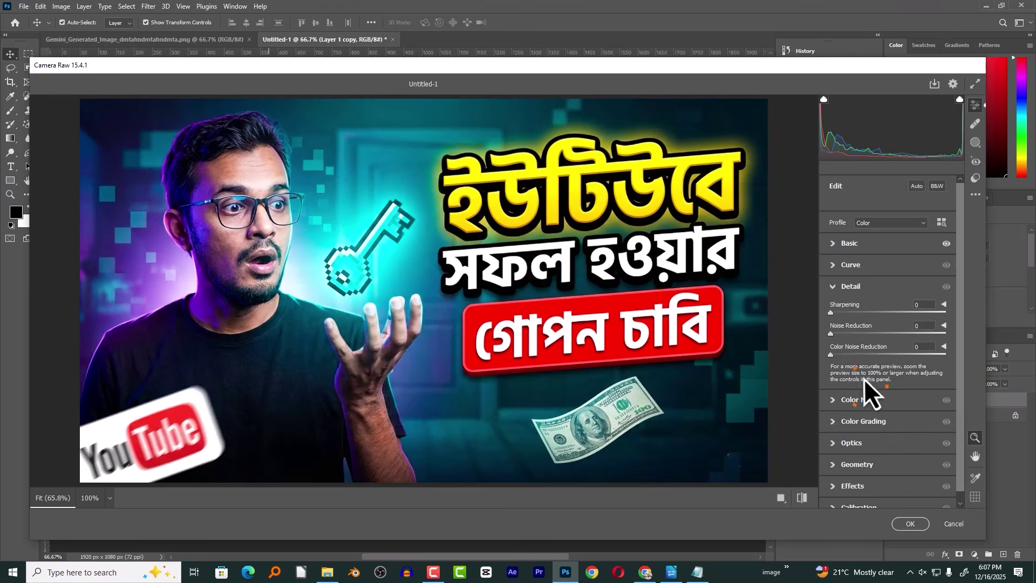
pyautogui.moveTo(833, 338); pyautogui.dragTo(855, 338)
pyautogui.moveTo(834, 316); pyautogui.dragTo(884, 318)
pyautogui.click(905, 523)
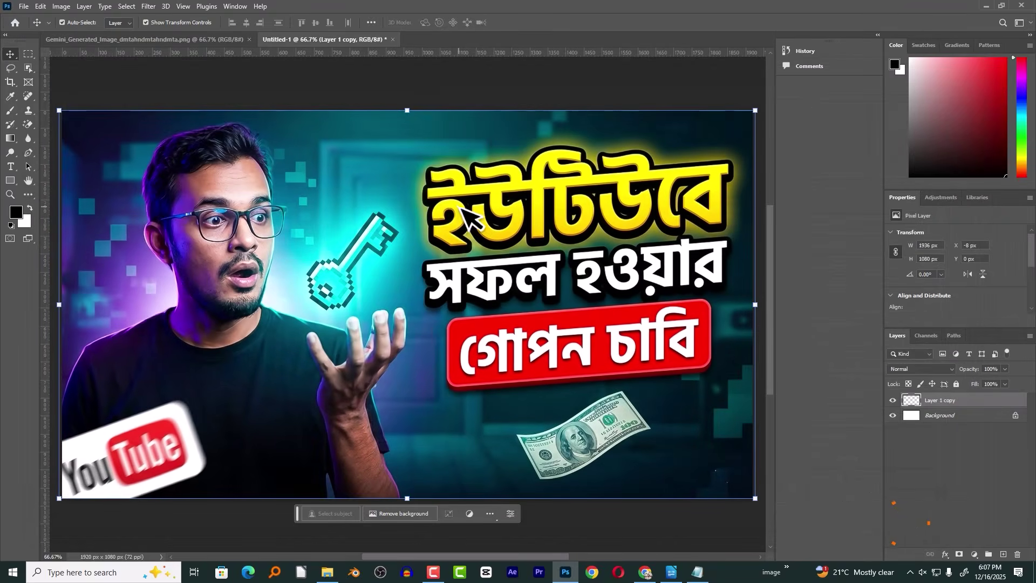
pyautogui.click(478, 76)
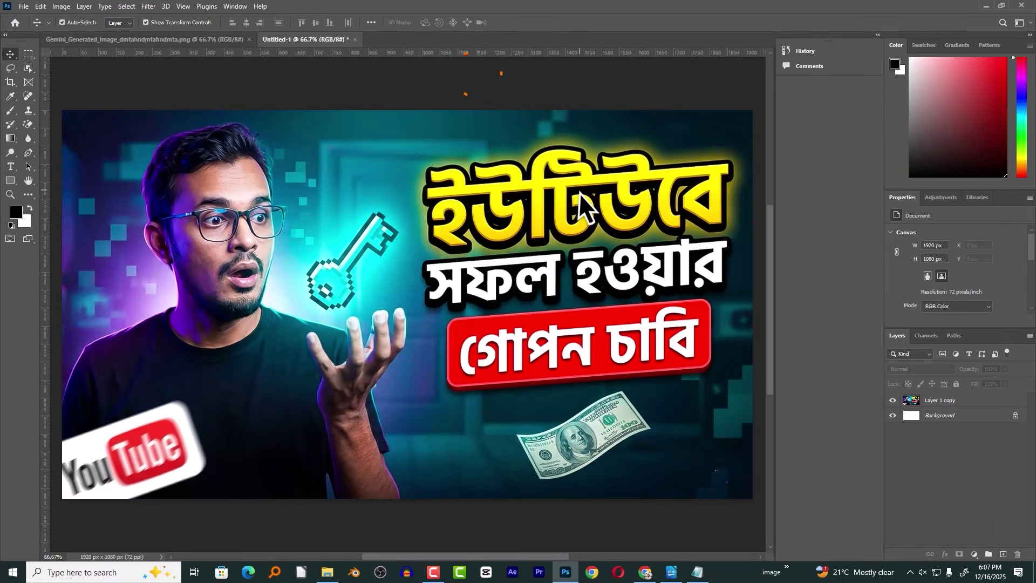
pyautogui.scroll(-2, 578, 193)
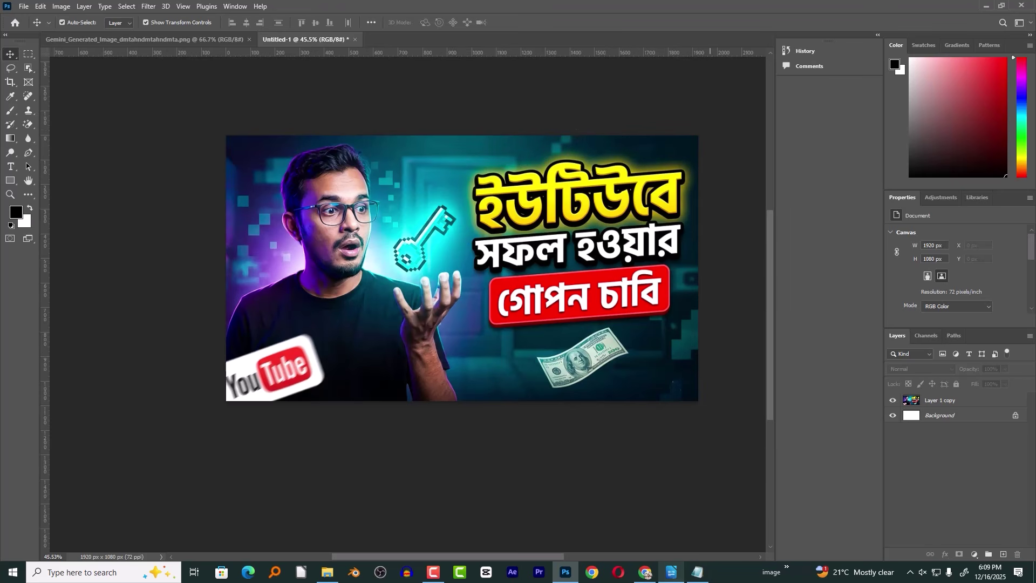
# Switch to LibreOffice Writer and examine the introduction of the YouTube Thumbnail Without Text Master Prompt
pyautogui.click(671, 573)
pyautogui.moveTo(1032, 131); pyautogui.dragTo(1031, 257)
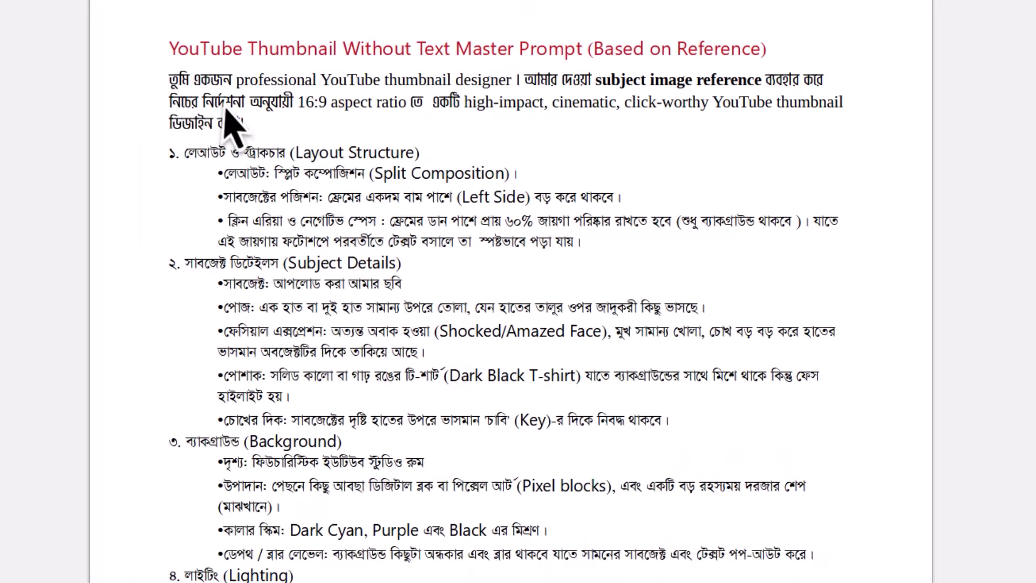
pyautogui.click(276, 145)
pyautogui.moveTo(165, 75); pyautogui.dragTo(419, 146)
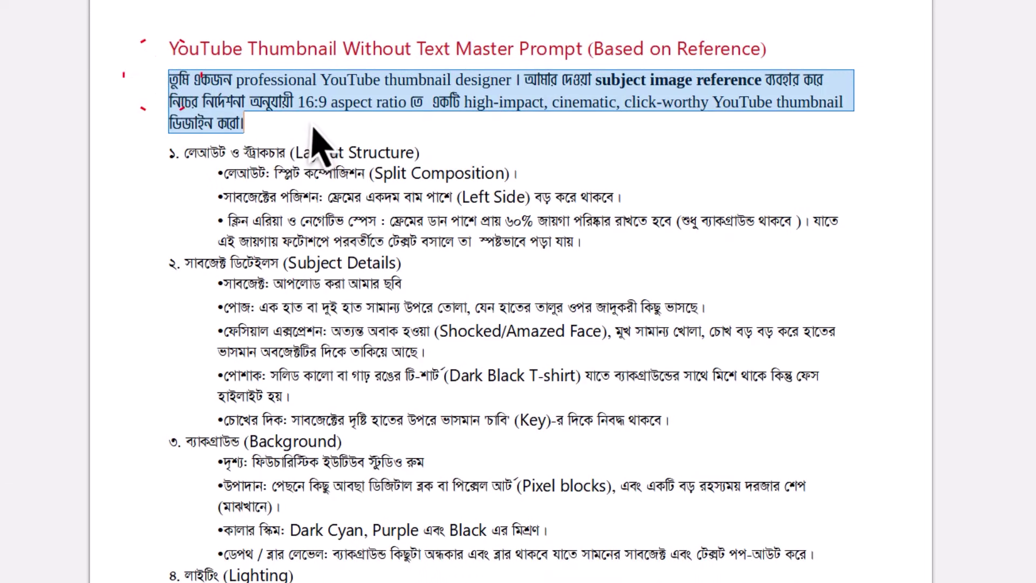
pyautogui.moveTo(152, 105)
pyautogui.mouseDown()
pyautogui.moveTo(178, 151)
pyautogui.moveTo(161, 121)
pyautogui.moveTo(272, 137)
pyautogui.mouseUp()
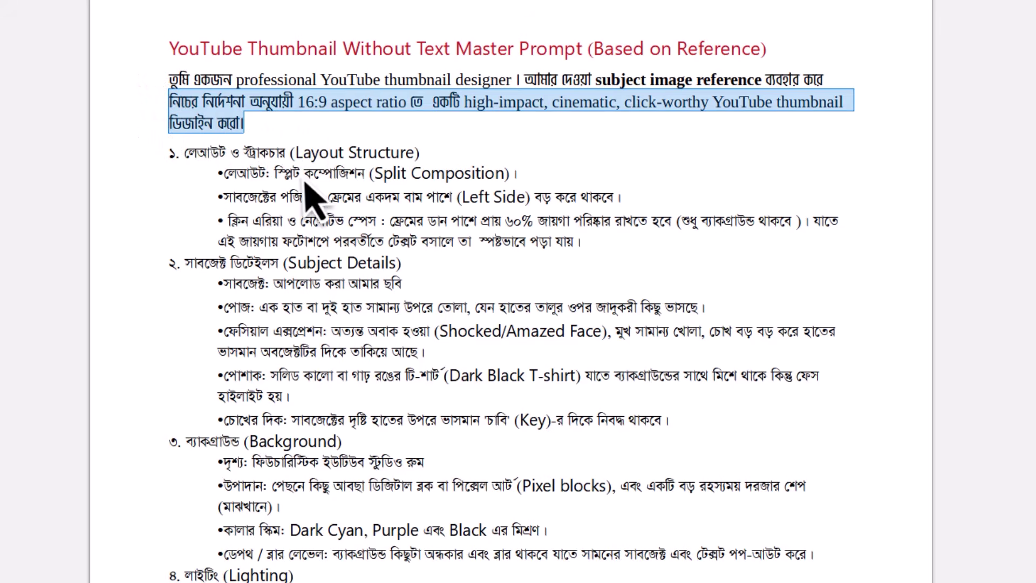
# Examine the prompt's Layout Structure rules, especially the clean negative-space instruction, and skim the sections that follow
pyautogui.click(157, 168)
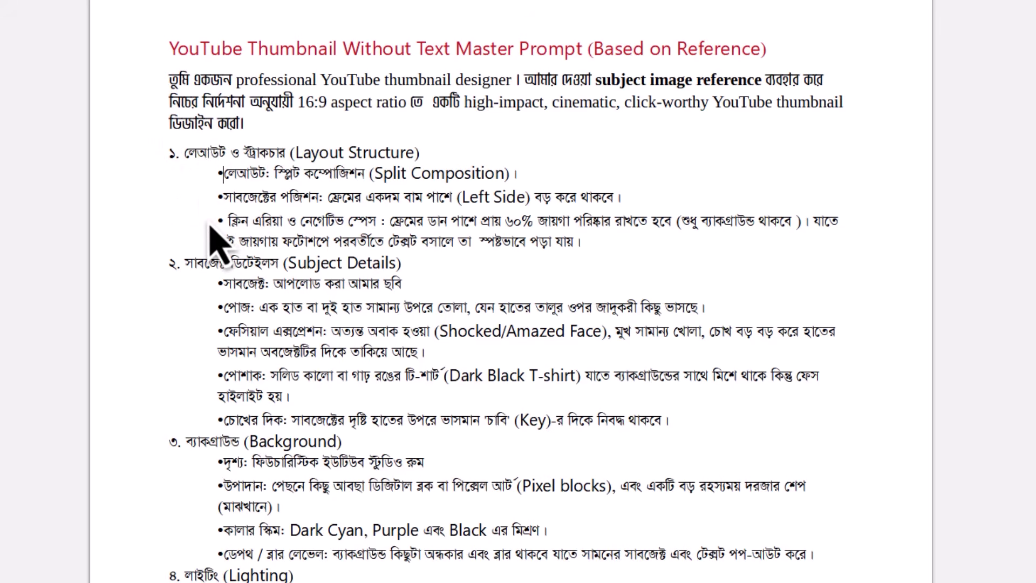
pyautogui.doubleClick(232, 221)
pyautogui.moveTo(184, 153); pyautogui.dragTo(286, 166)
pyautogui.moveTo(218, 222); pyautogui.dragTo(534, 250)
pyautogui.click(479, 243)
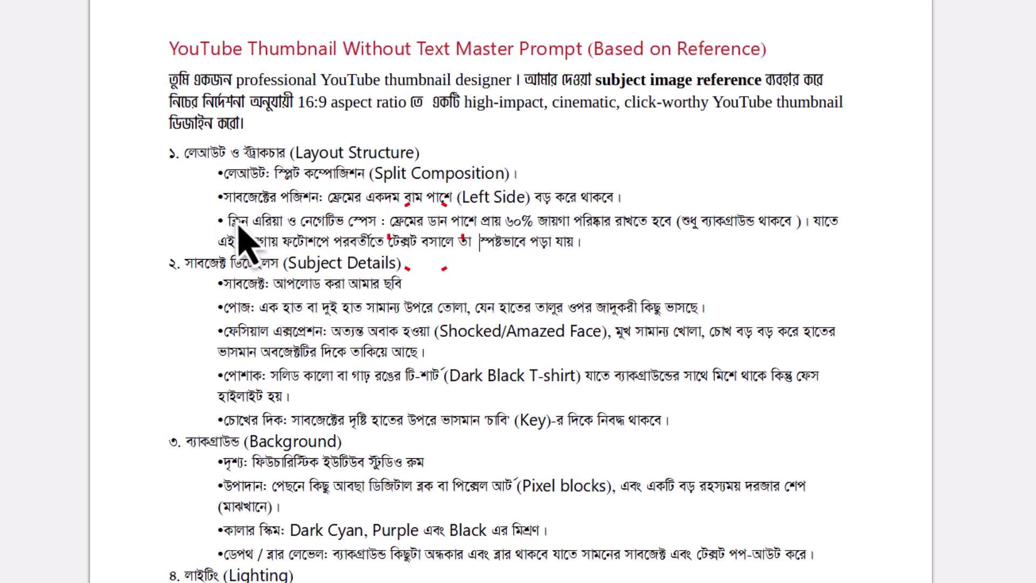
pyautogui.click(387, 227)
pyautogui.moveTo(587, 251)
pyautogui.mouseDown()
pyautogui.moveTo(615, 237)
pyautogui.moveTo(393, 233)
pyautogui.moveTo(610, 257)
pyautogui.moveTo(599, 249)
pyautogui.mouseUp()
pyautogui.click(428, 221)
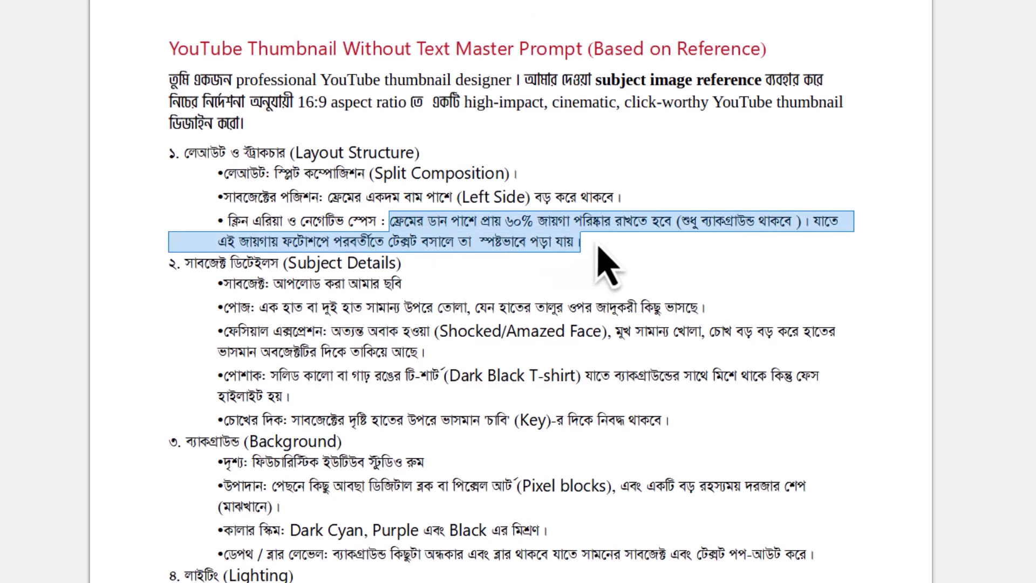
pyautogui.click(390, 229)
pyautogui.scroll(-3, 183, 259)
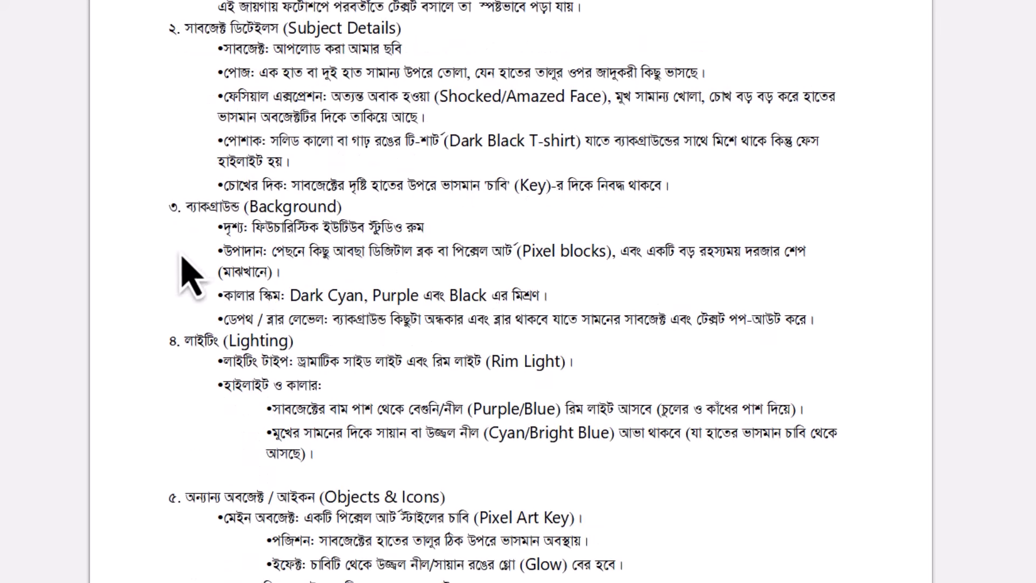
pyautogui.scroll(-2, 176, 142)
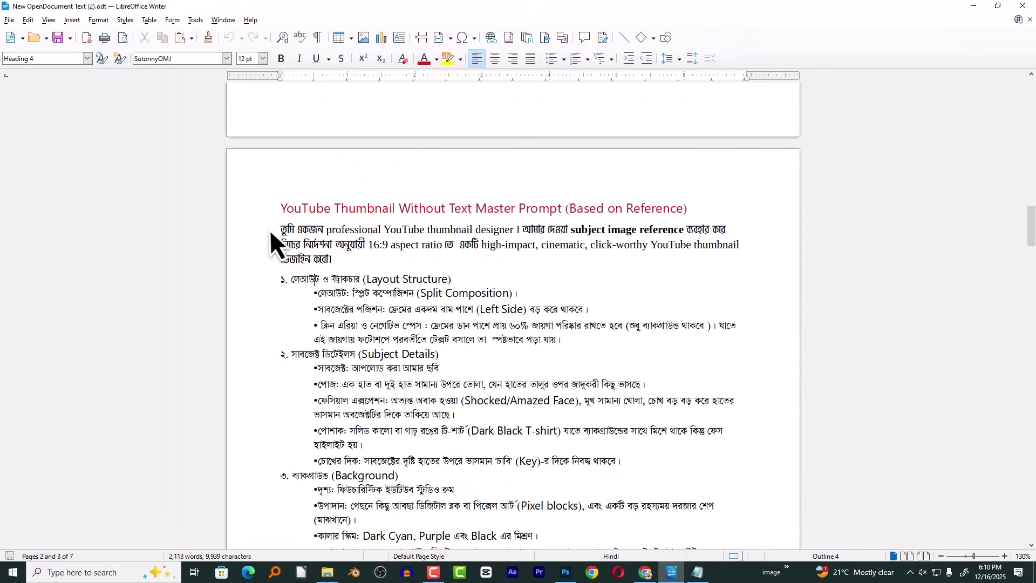
# Copy the whole text-free thumbnail prompt, from its introduction through the Color & Finishing section
pyautogui.moveTo(273, 229); pyautogui.dragTo(606, 451)
pyautogui.scroll(-6, 311, 267)
pyautogui.scroll(-2, 330, 225)
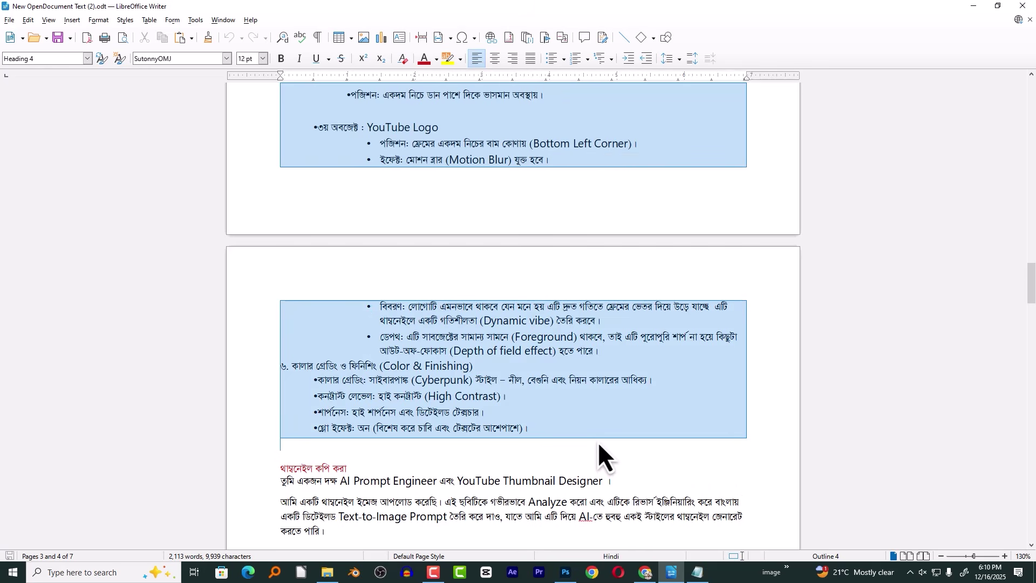
pyautogui.rightClick(474, 325)
pyautogui.click(491, 345)
# Switch to Gemini in Chrome, close the enlarged thumbnail and upload an image file to the prompt
pyautogui.click(645, 572)
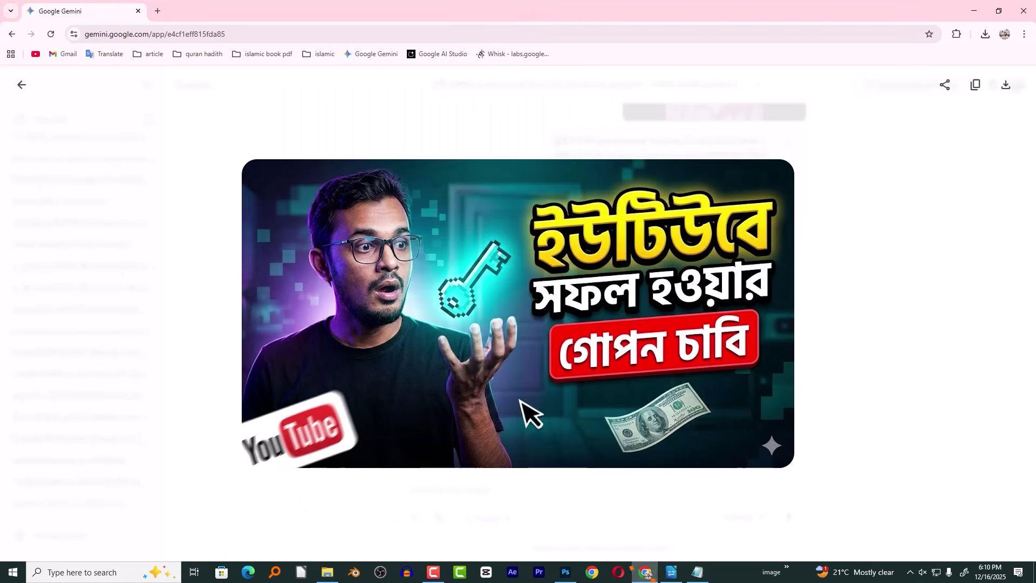
pyautogui.click(22, 85)
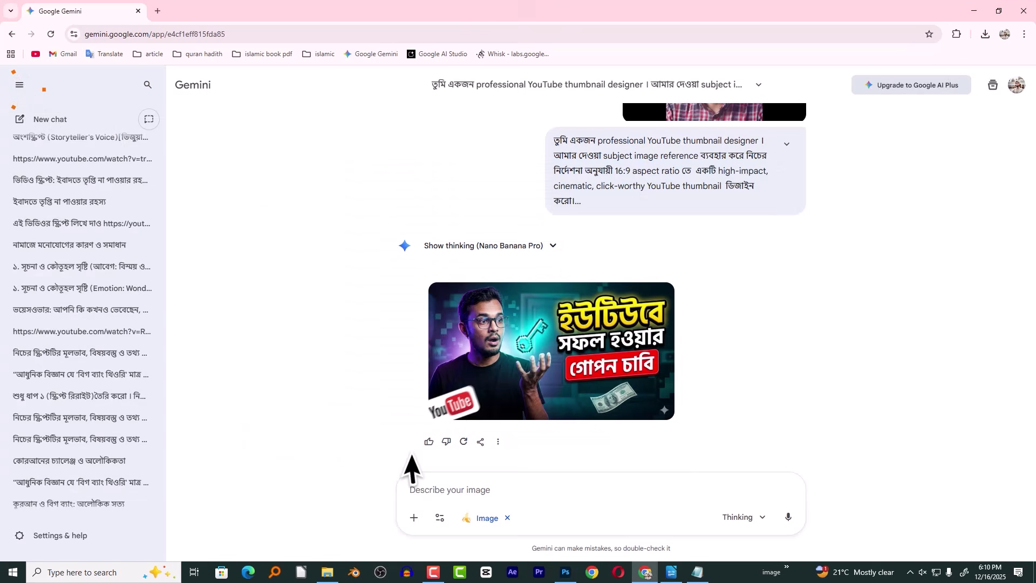
pyautogui.click(414, 519)
pyautogui.click(437, 440)
pyautogui.scroll(-2, 647, 324)
pyautogui.scroll(-2, 667, 344)
pyautogui.doubleClick(527, 220)
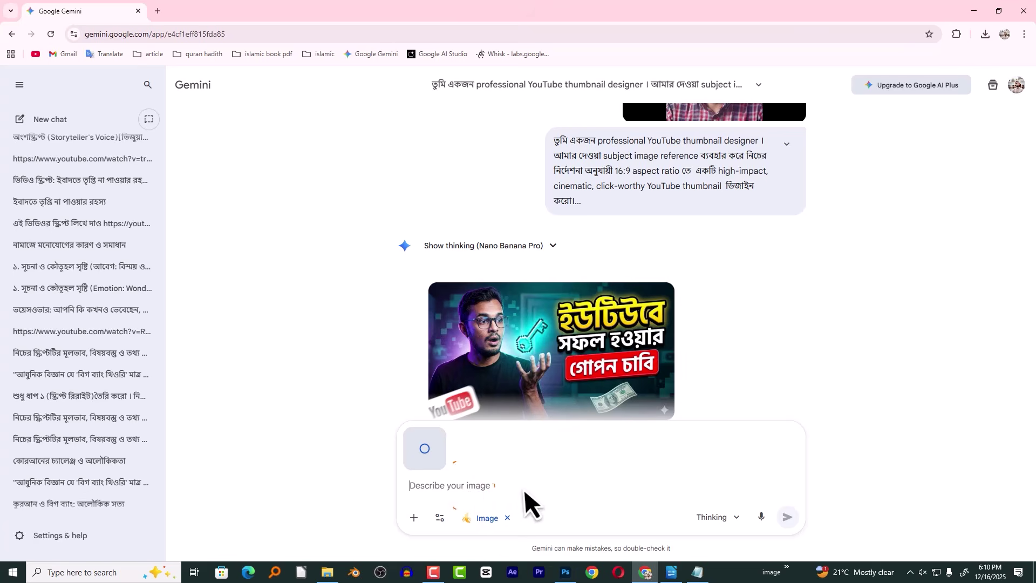
# Paste the copied text-free thumbnail prompt alongside the uploaded image in Gemini and submit it for generation
pyautogui.hotkey('ctrl', 'v')
pyautogui.click(787, 517)
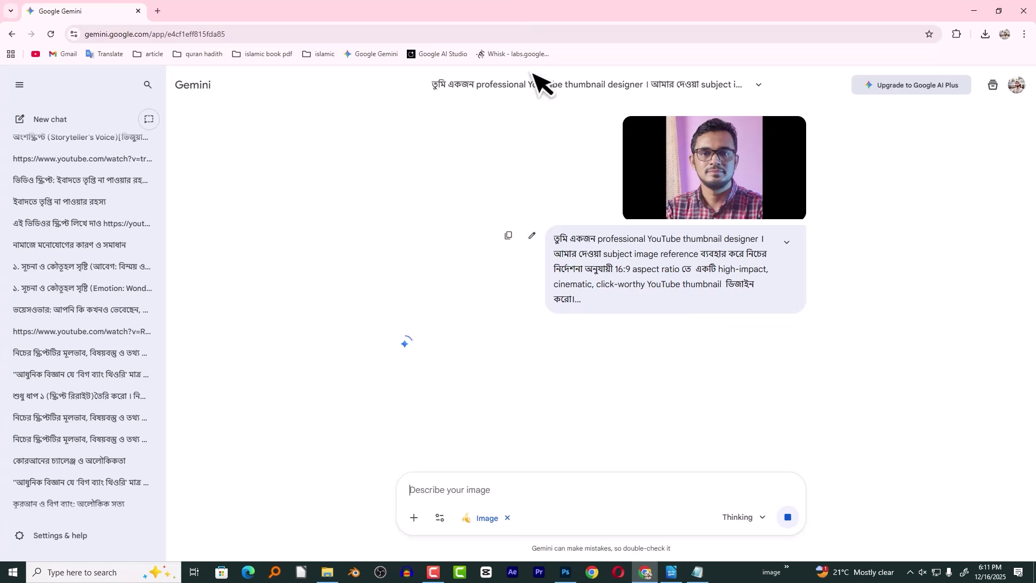
# Open Whisk in a new browser tab and expand its Subject, Scene and Style image inputs
pyautogui.click(162, 10)
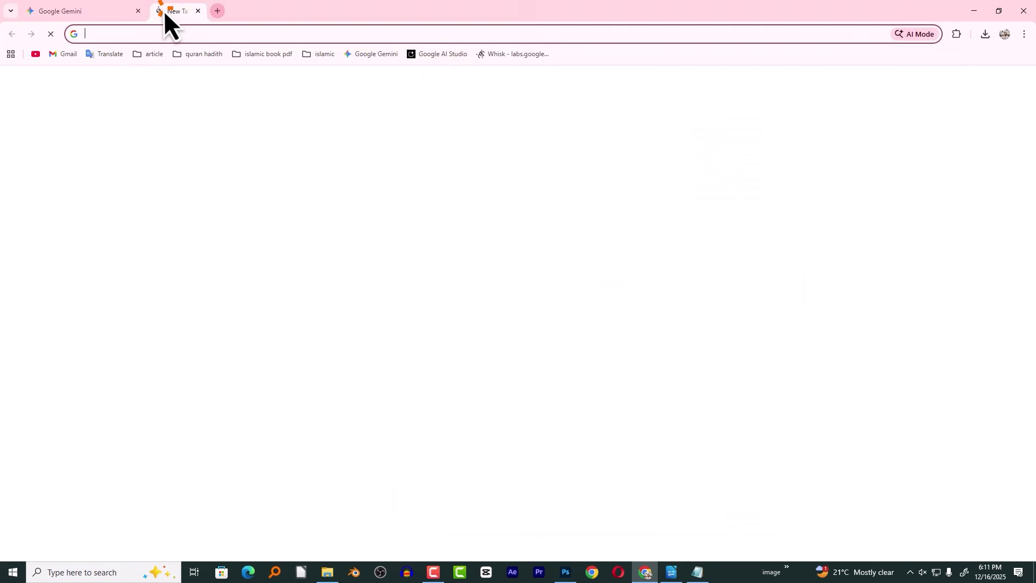
pyautogui.click(513, 55)
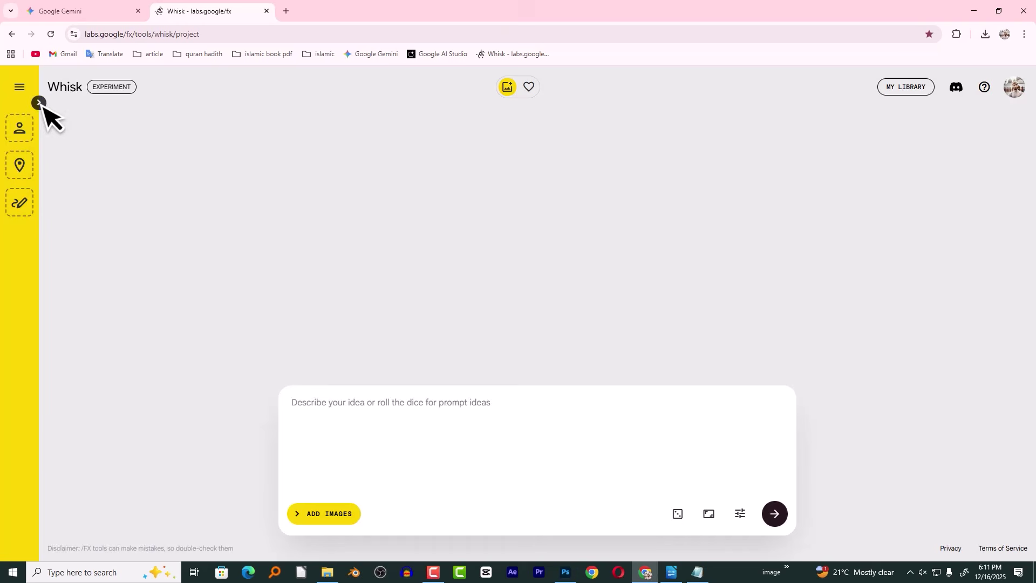
pyautogui.click(39, 103)
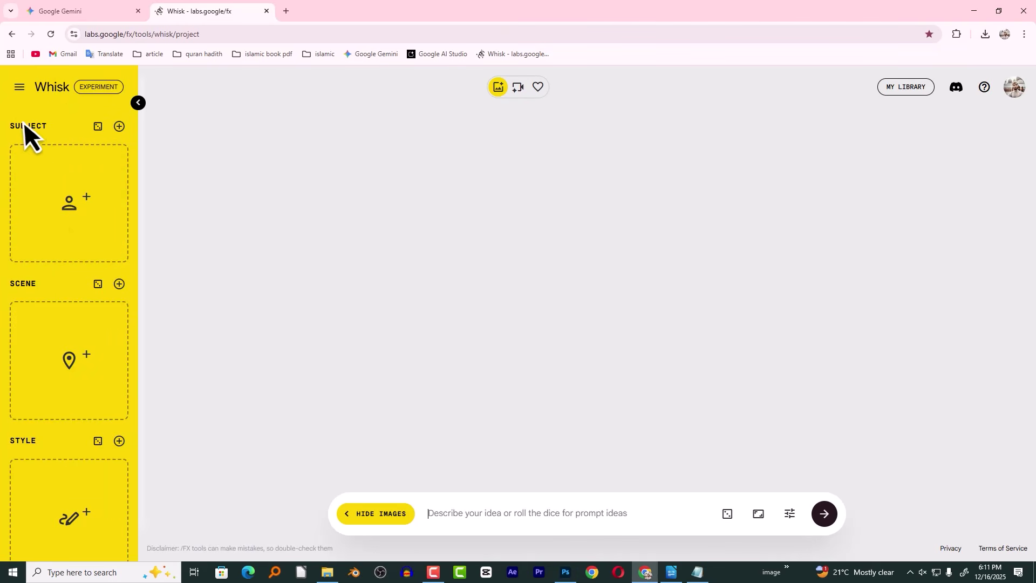
pyautogui.moveTo(63, 225)
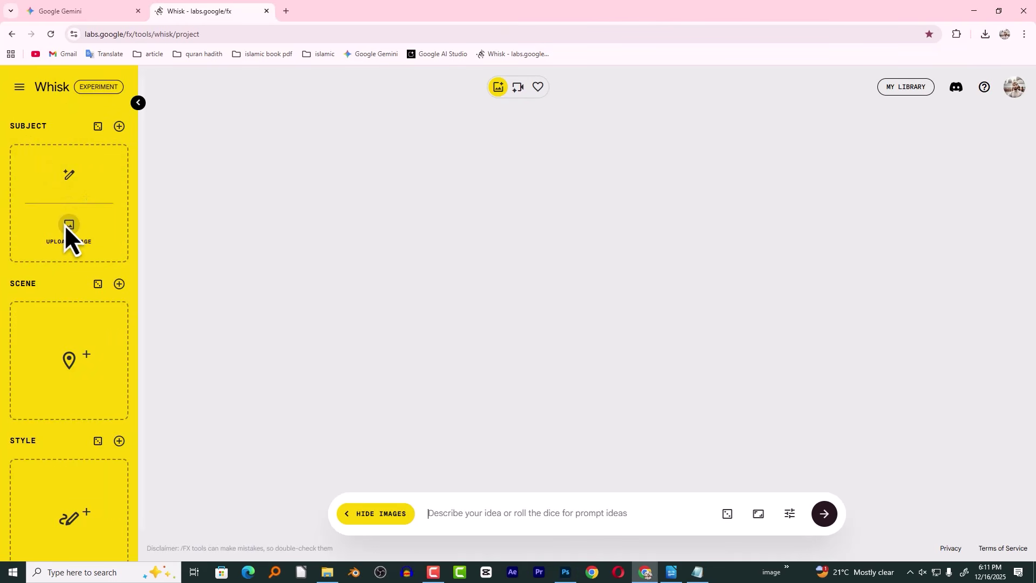
pyautogui.moveTo(57, 341)
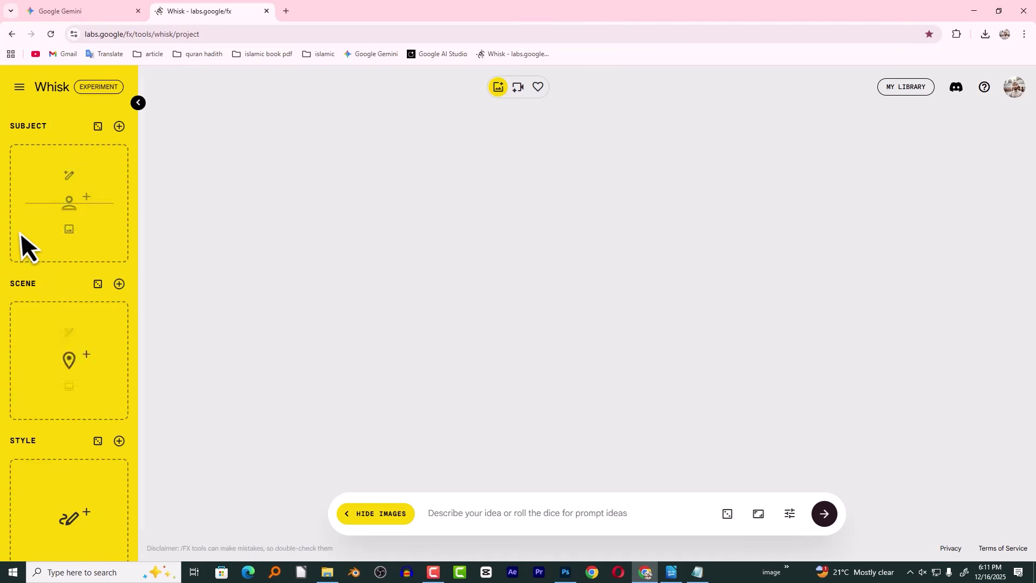
pyautogui.moveTo(63, 198)
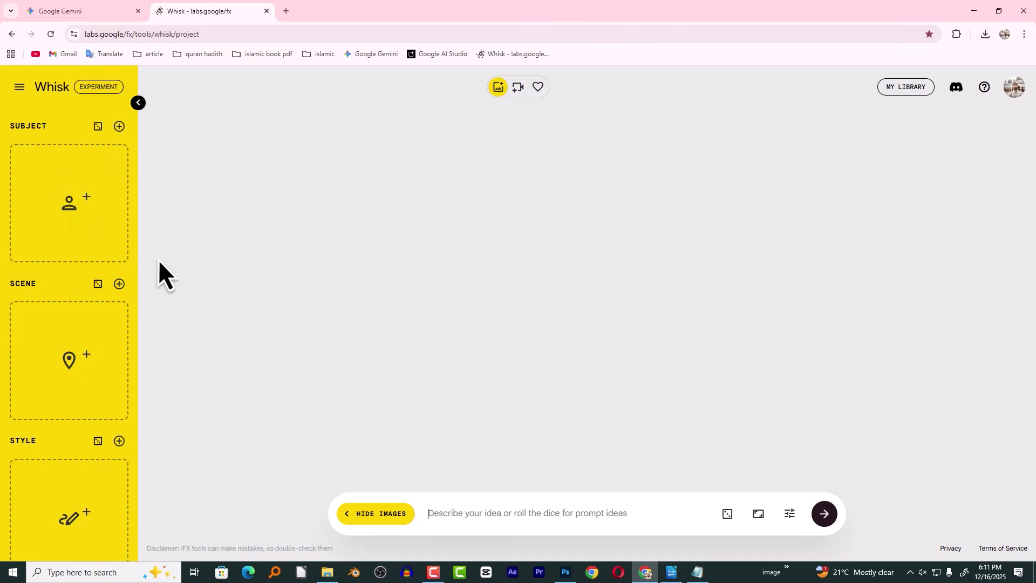
# Upload the wide portrait with black side bars from the temp folder as Whisk's Subject image
pyautogui.moveTo(95, 238)
pyautogui.click(76, 221)
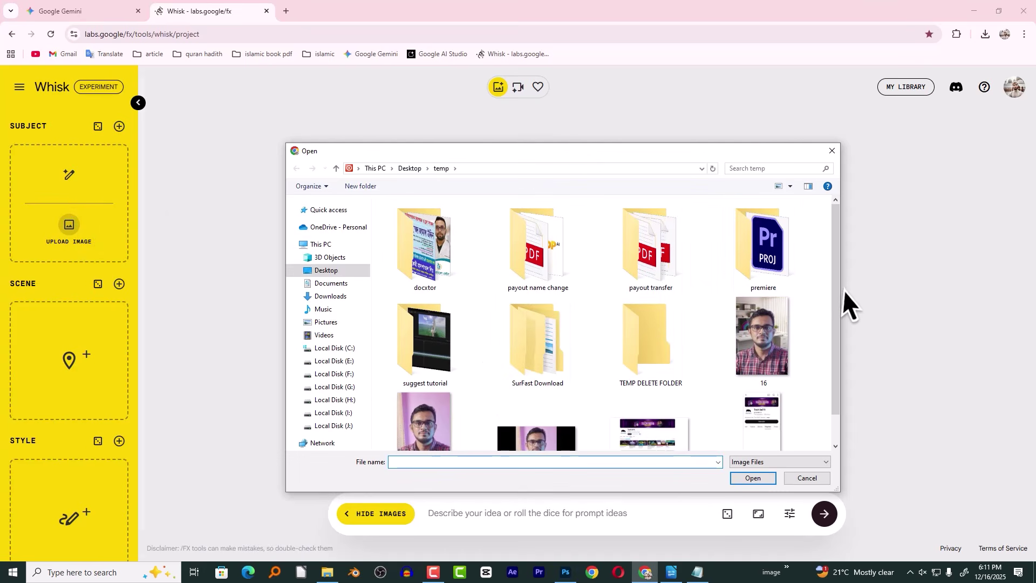
pyautogui.scroll(-1, 839, 323)
pyautogui.doubleClick(528, 410)
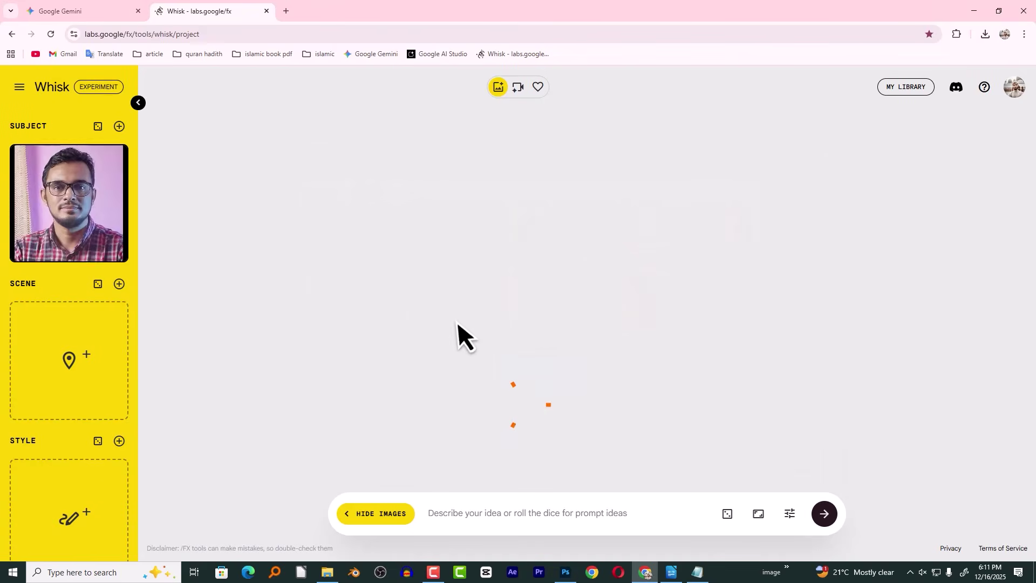
# Paste the text-free thumbnail prompt into Whisk's description and generate the images
pyautogui.click(493, 520)
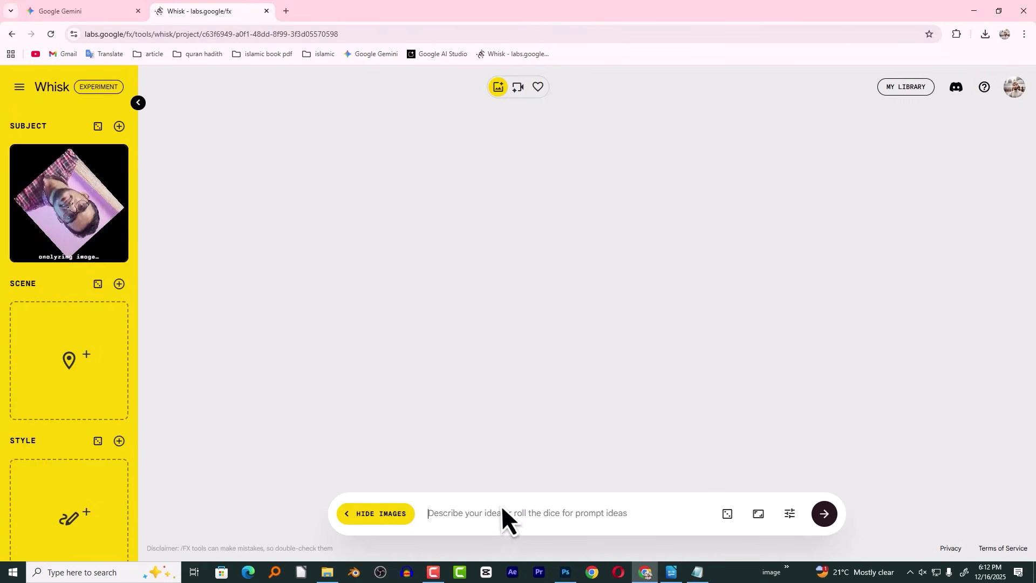
pyautogui.hotkey('ctrl', 'v')
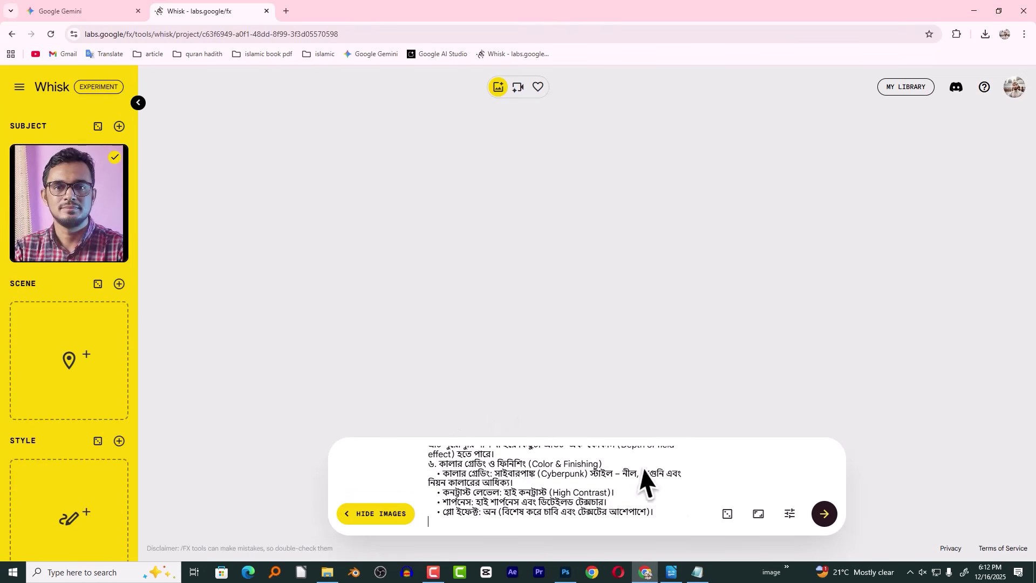
pyautogui.click(823, 513)
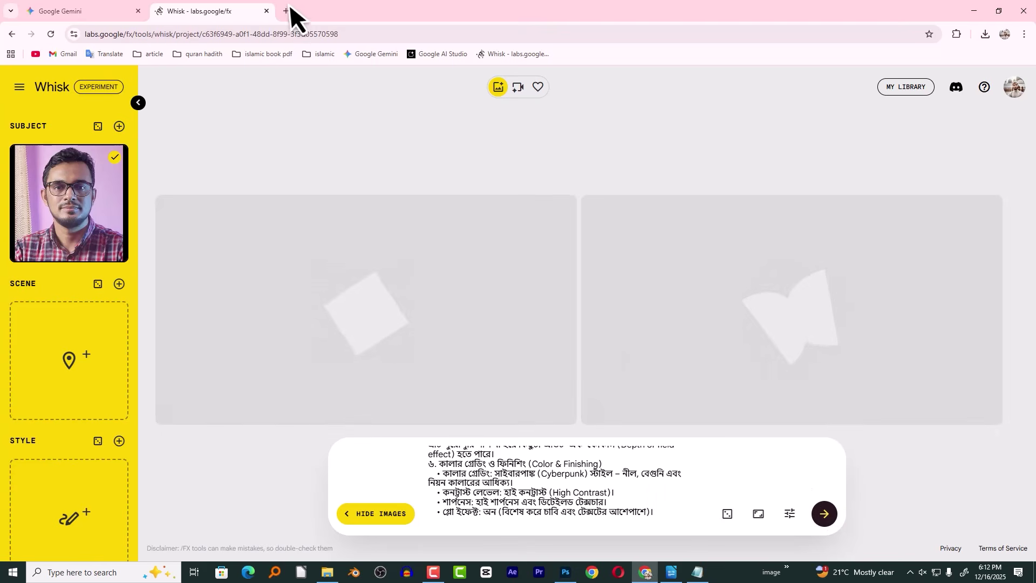
# Find LMArena.ai in a new browser tab by searching for "lmarena ai", open it and log in
pyautogui.click(285, 11)
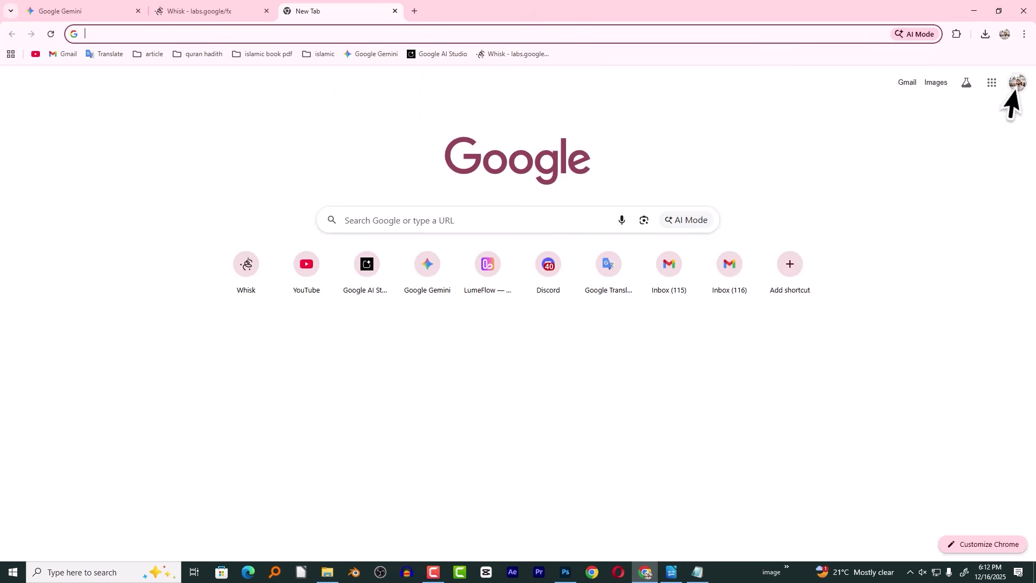
pyautogui.click(446, 222)
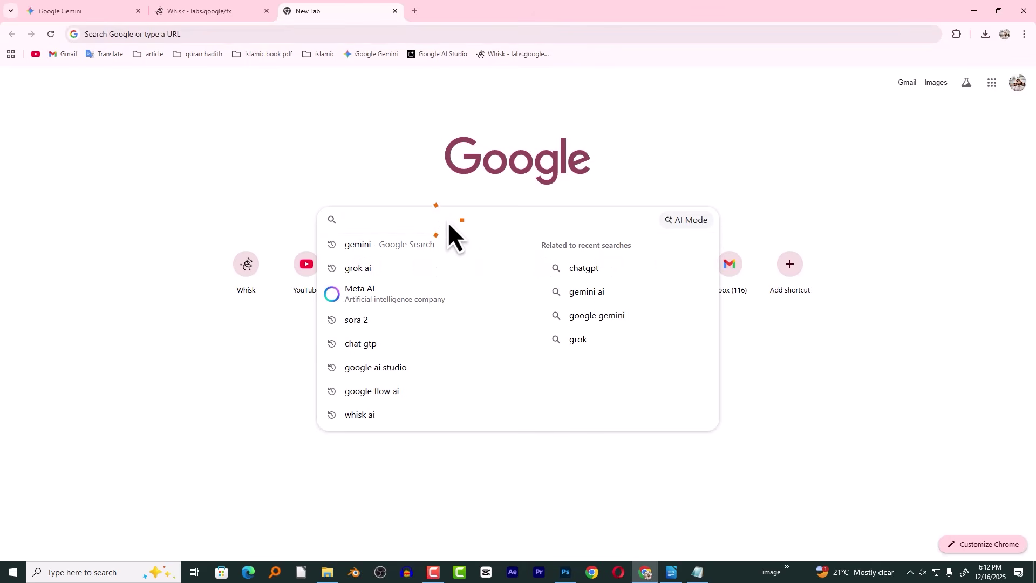
pyautogui.write('lma')
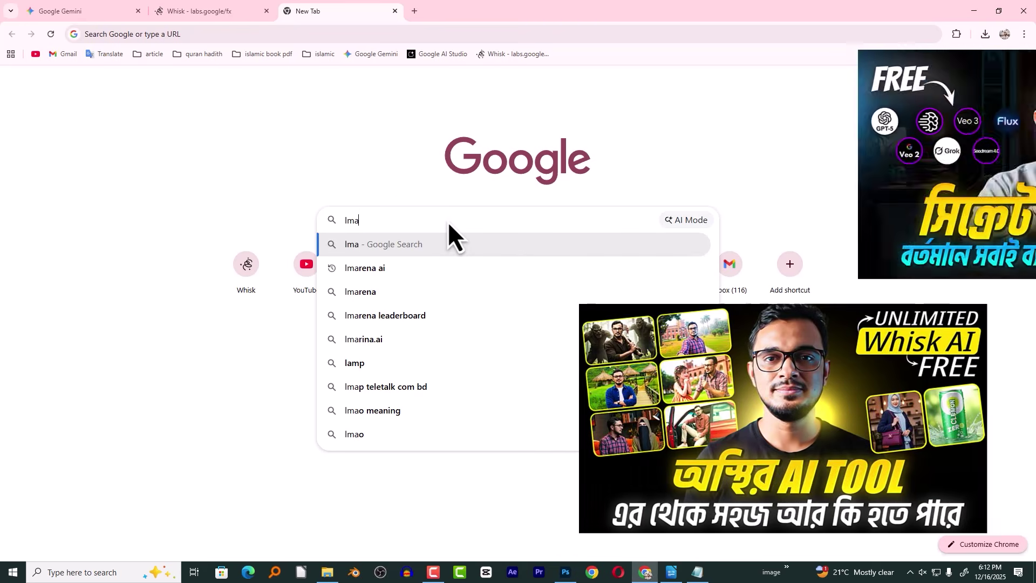
pyautogui.press('Down')
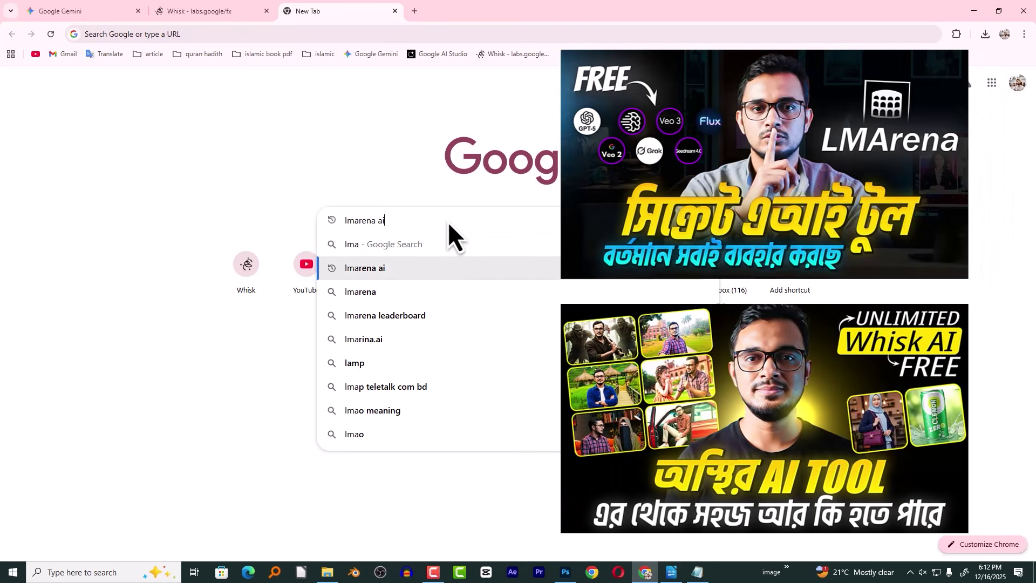
pyautogui.press('Return')
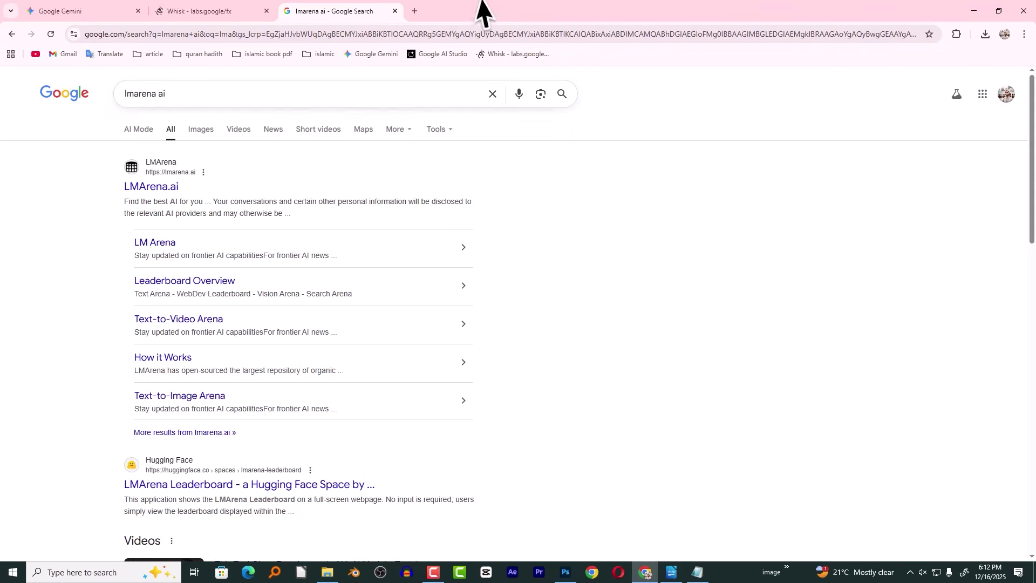
pyautogui.click(163, 189)
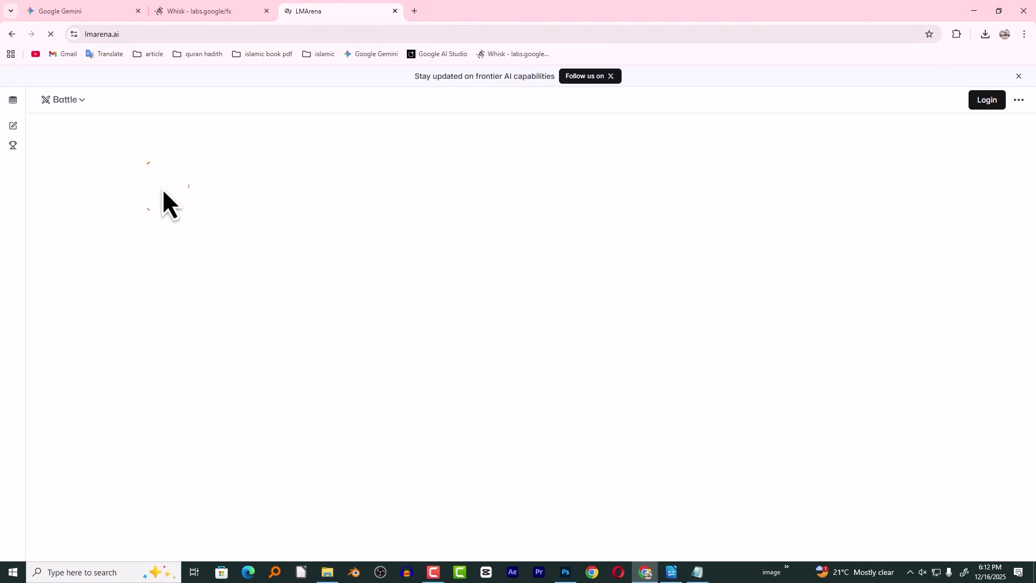
pyautogui.click(981, 107)
pyautogui.click(526, 305)
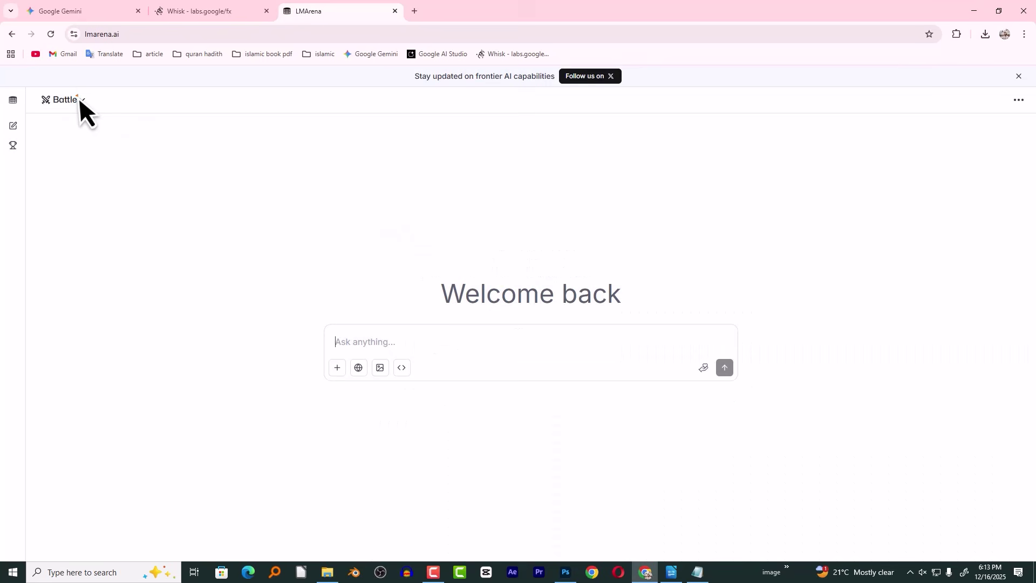
# Switch LMArena from Battle to Side by Side mode and turn on image generation
pyautogui.click(79, 98)
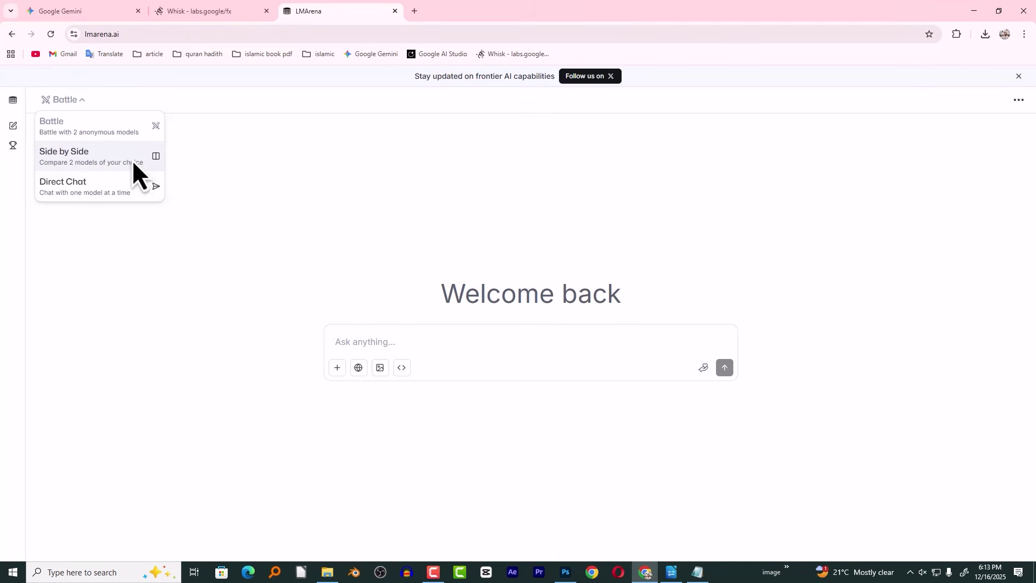
pyautogui.click(115, 158)
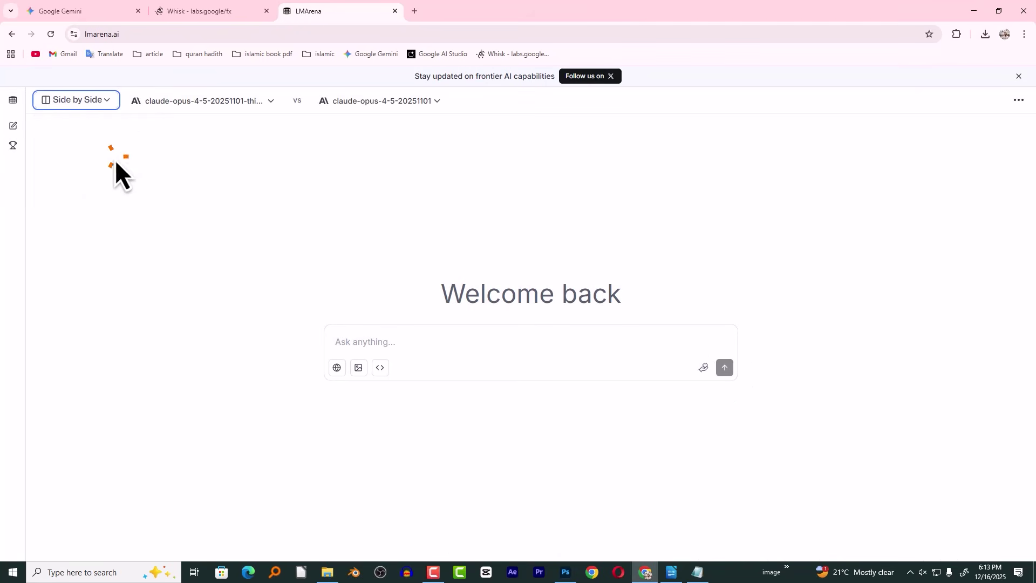
pyautogui.click(358, 371)
# Choose seedream-4.5 as the first model and gpt-image-1 as the second for the side-by-side comparison
pyautogui.click(213, 107)
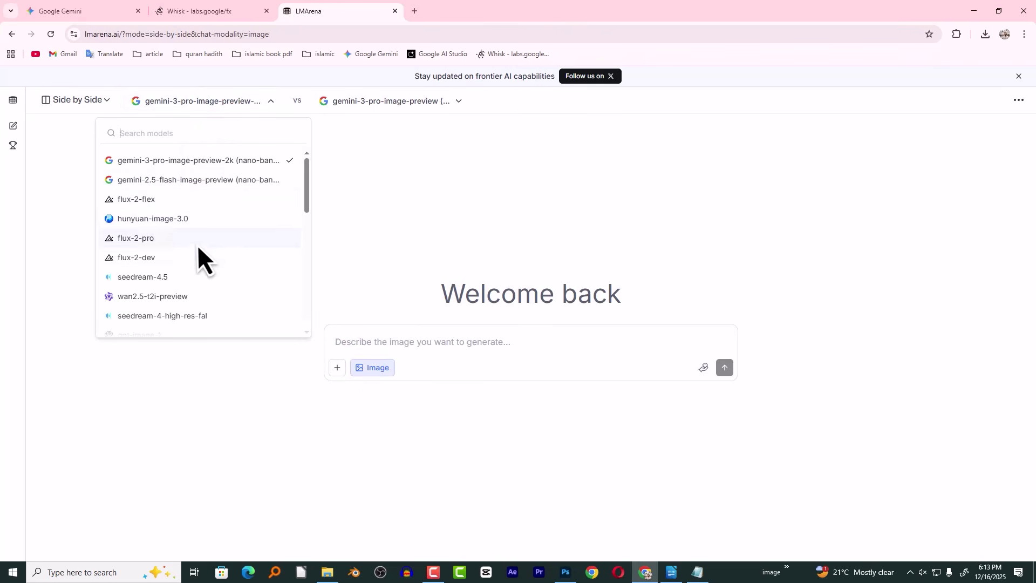
pyautogui.click(172, 278)
pyautogui.click(338, 102)
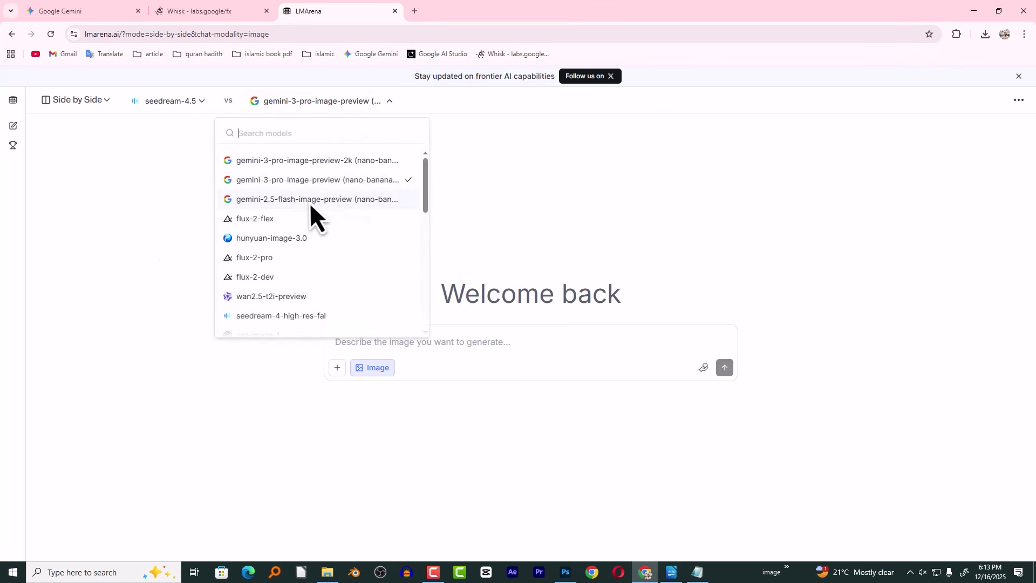
pyautogui.scroll(-5, 289, 235)
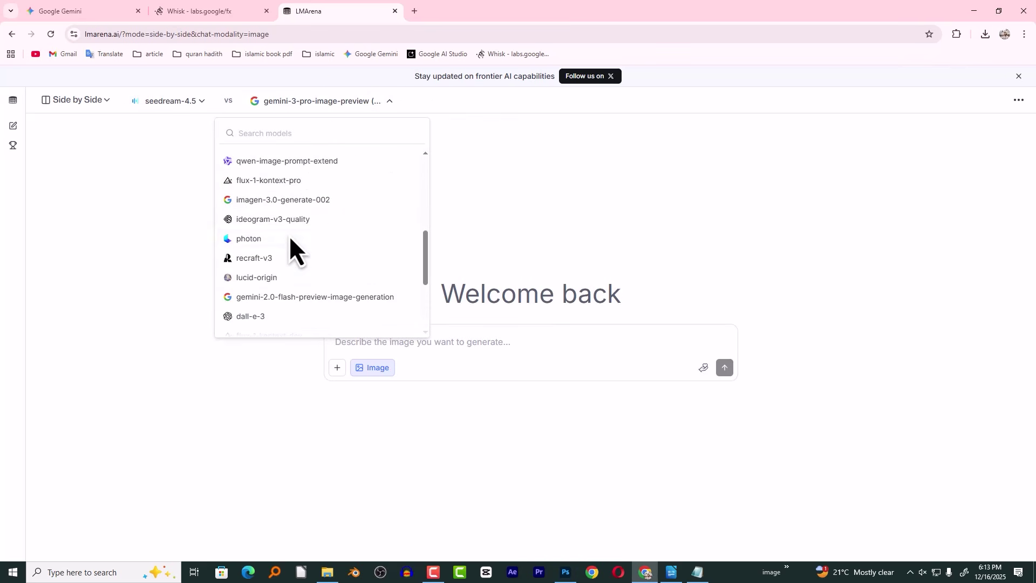
pyautogui.scroll(5, 290, 240)
pyautogui.scroll(-3, 291, 243)
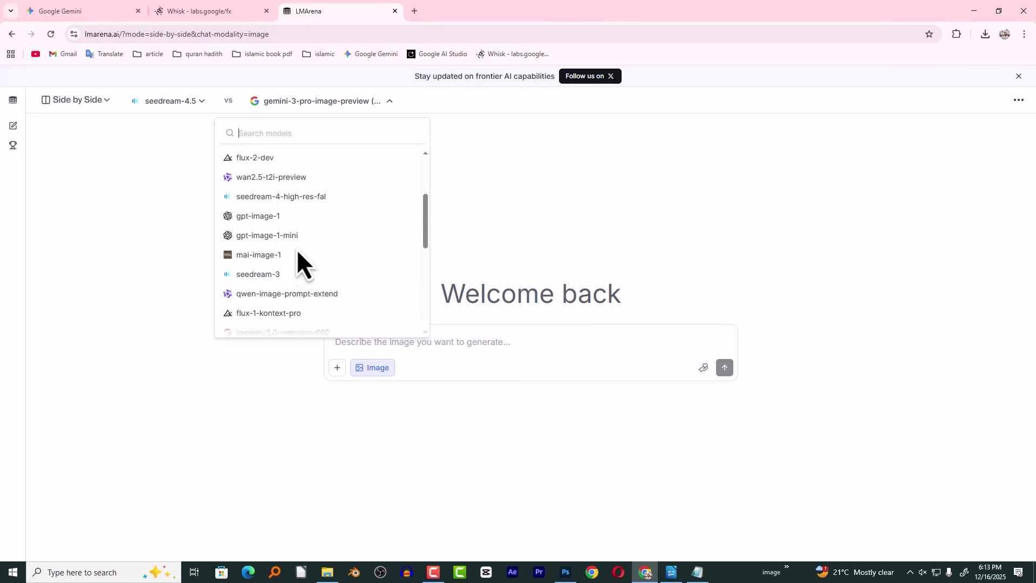
pyautogui.click(277, 210)
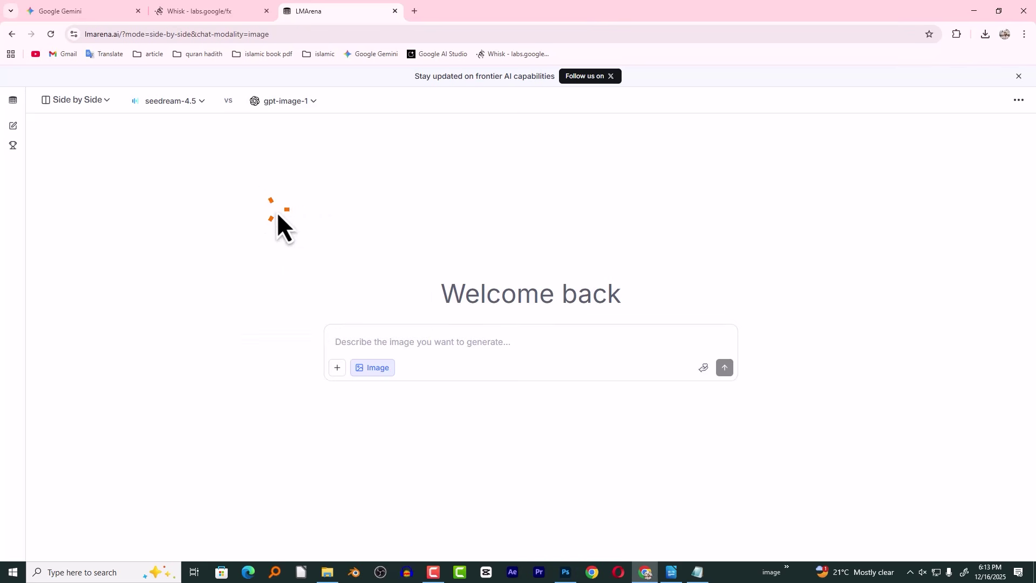
# Attach the wide portrait with black side bars from the temp folder to the LMArena prompt
pyautogui.click(340, 368)
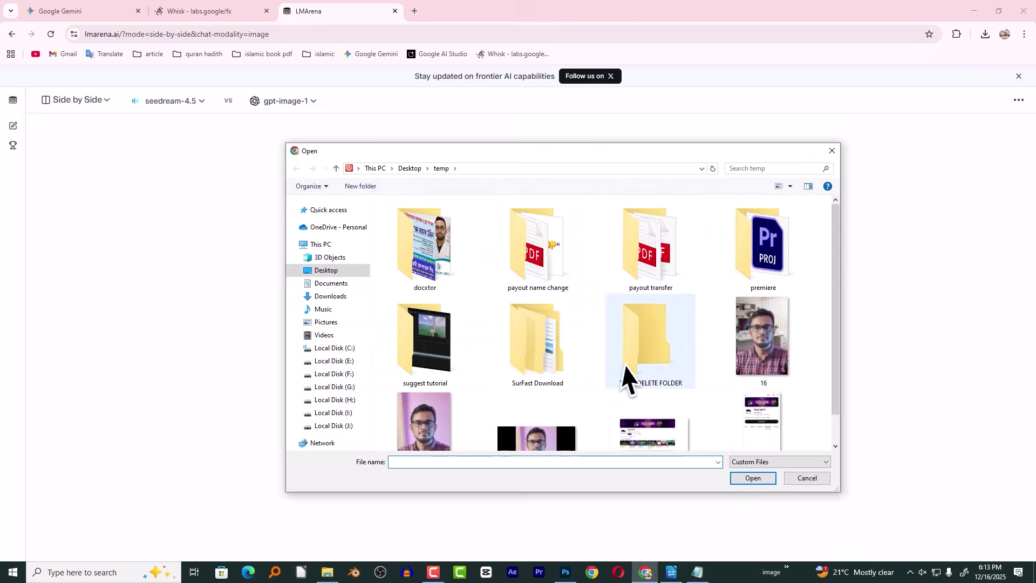
pyautogui.scroll(-1, 615, 367)
pyautogui.doubleClick(555, 410)
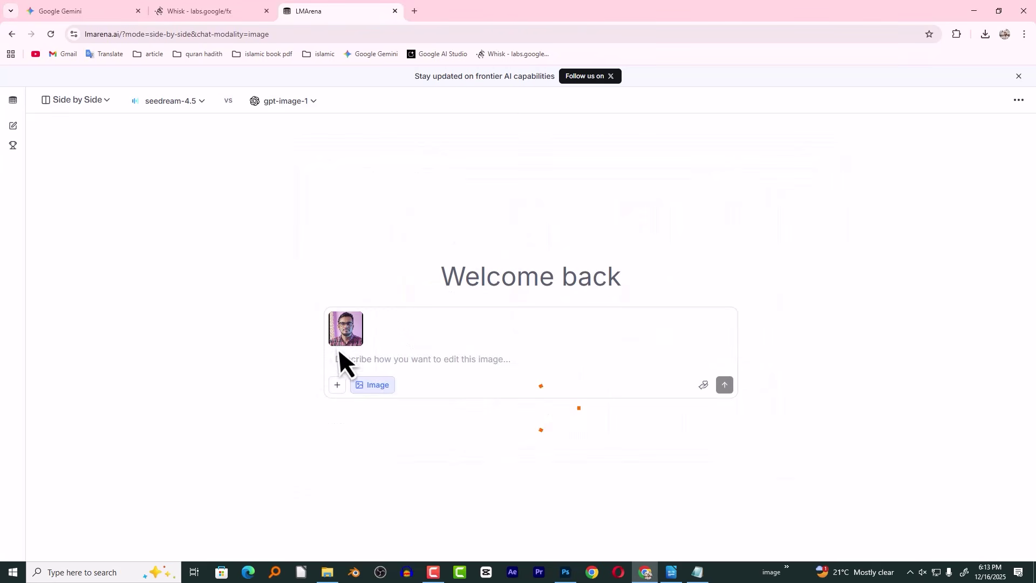
# Paste the text-free thumbnail prompt into LMArena, submit it and agree to the Terms of Use & Privacy Policy
pyautogui.hotkey('ctrl', 'v')
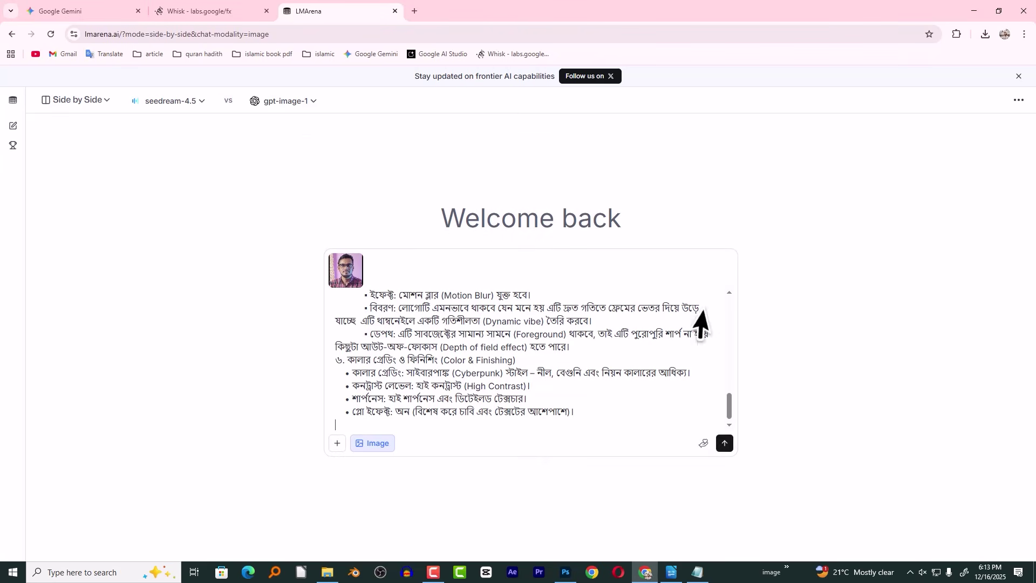
pyautogui.click(725, 446)
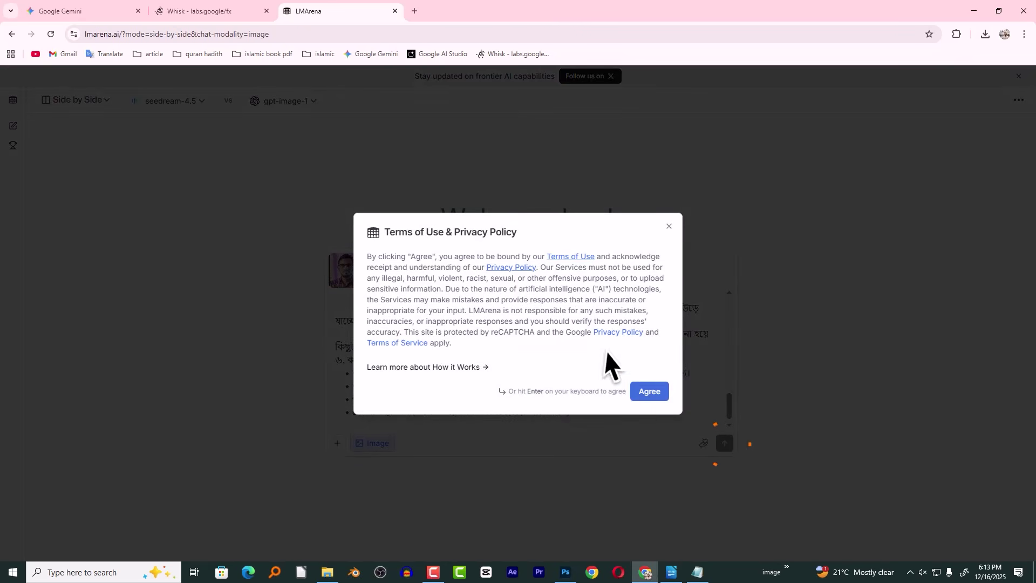
pyautogui.click(659, 391)
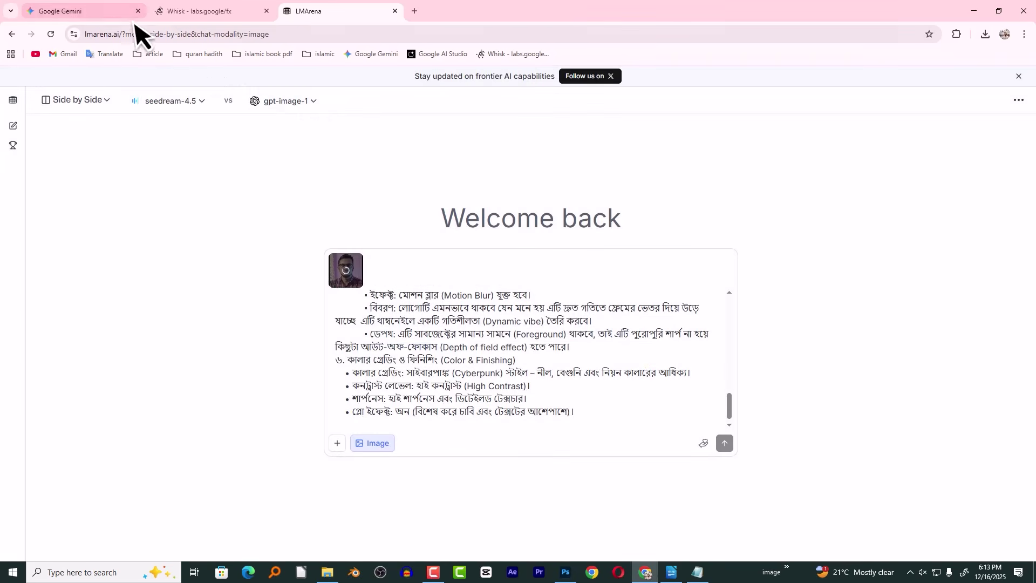
# Return to the Gemini tab and examine the generated text-free thumbnail in the enlarged view
pyautogui.click(94, 11)
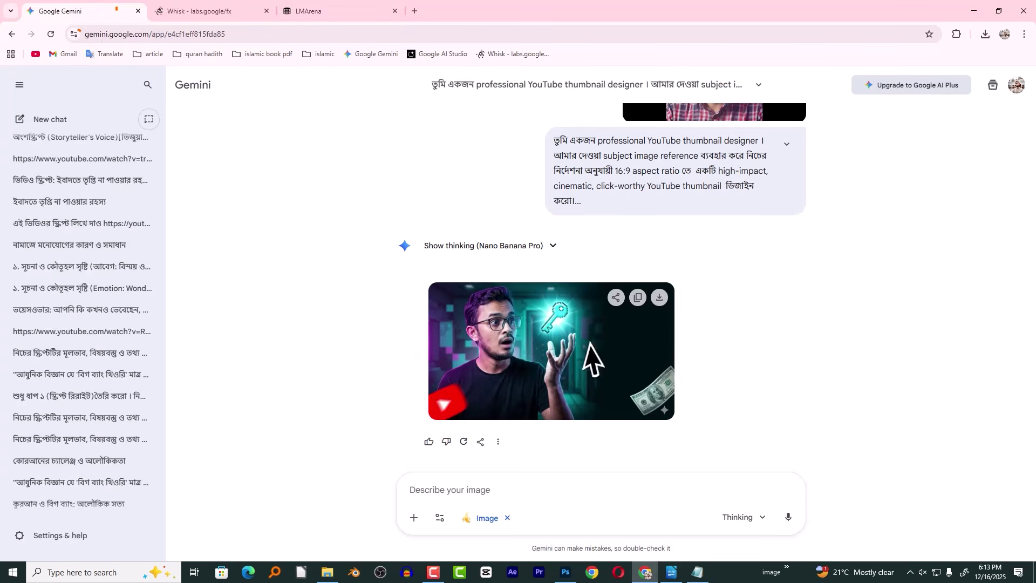
pyautogui.click(542, 335)
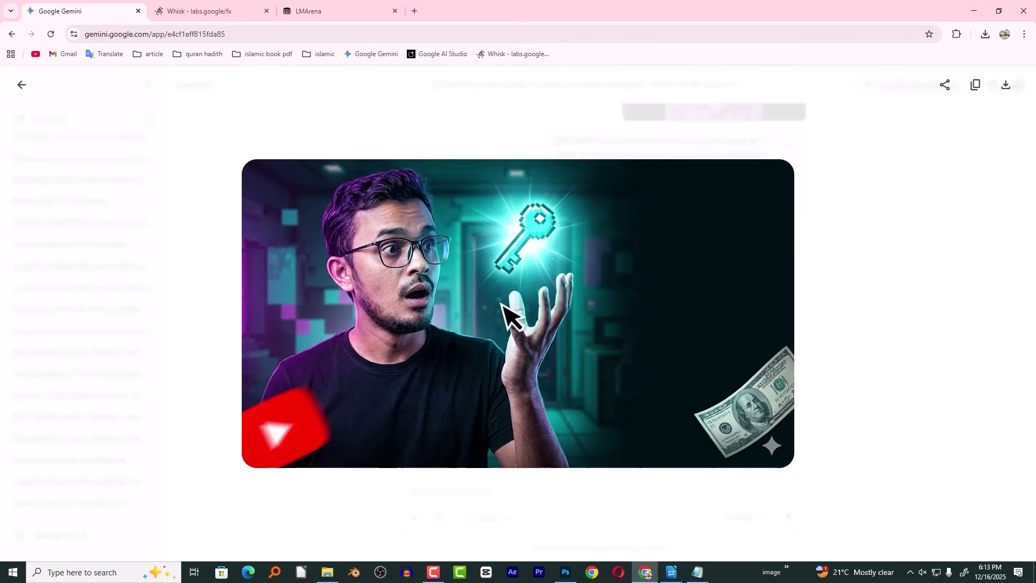
pyautogui.click(20, 84)
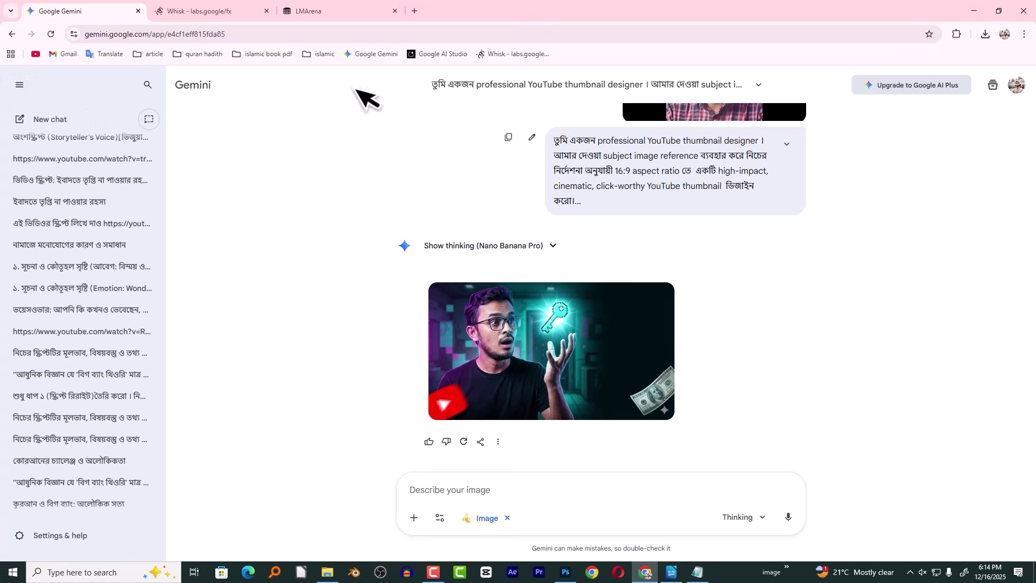
# Examine the second text-free thumbnail generated in Whisk in its enlarged view, and return to the Gemini tab
pyautogui.click(223, 13)
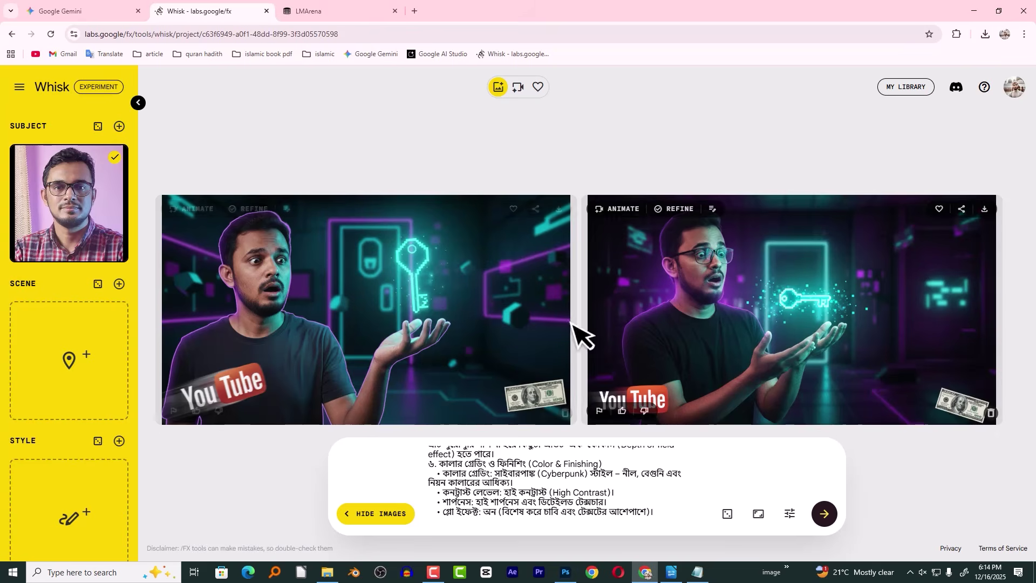
pyautogui.click(833, 349)
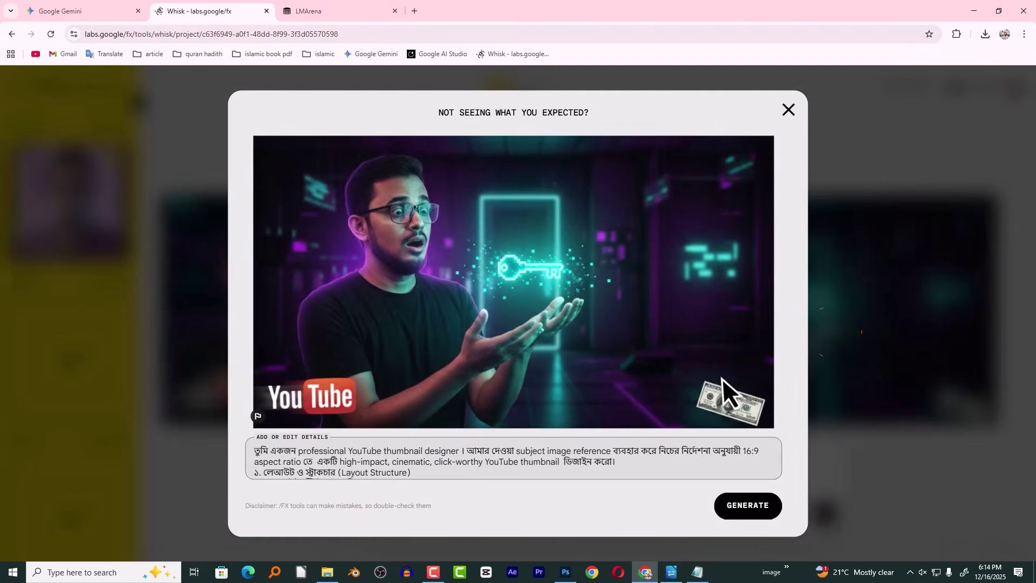
pyautogui.hotkey('ctrl', 'shift', 'Tab')
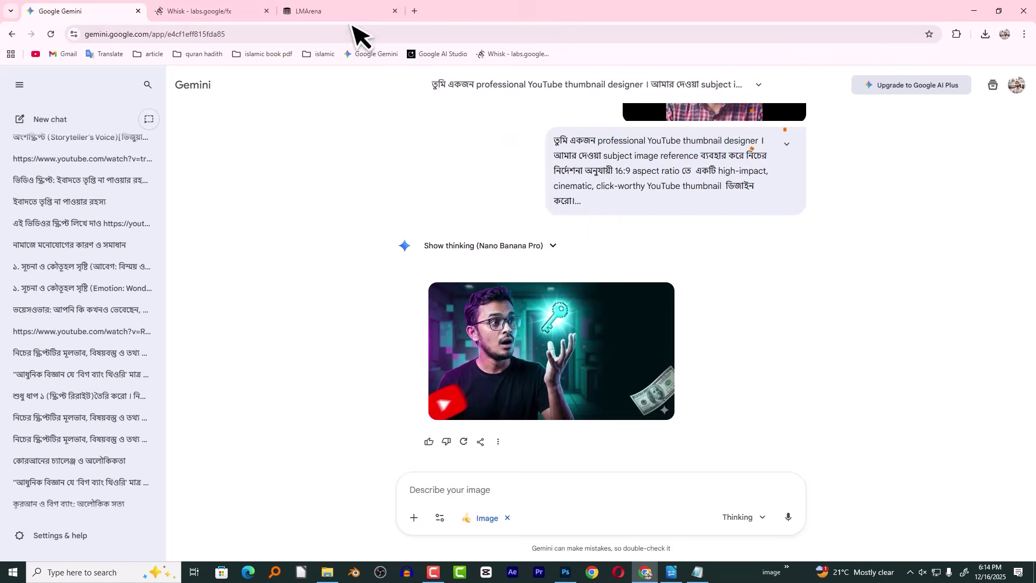
# Compare the seedream-4.5 and gpt-image-1 thumbnails in LMArena by viewing each one enlarged
pyautogui.click(335, 11)
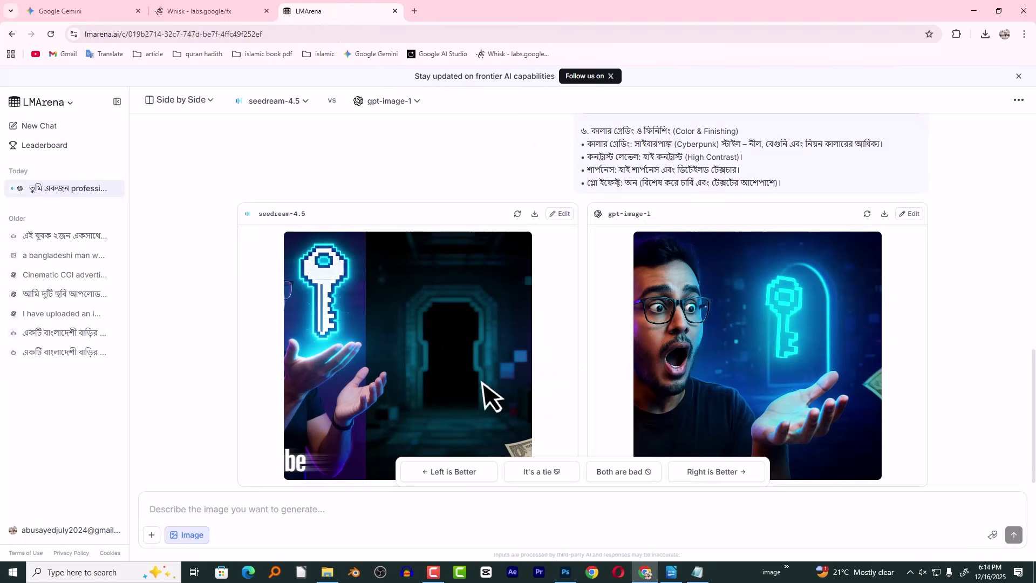
pyautogui.scroll(-1, 487, 393)
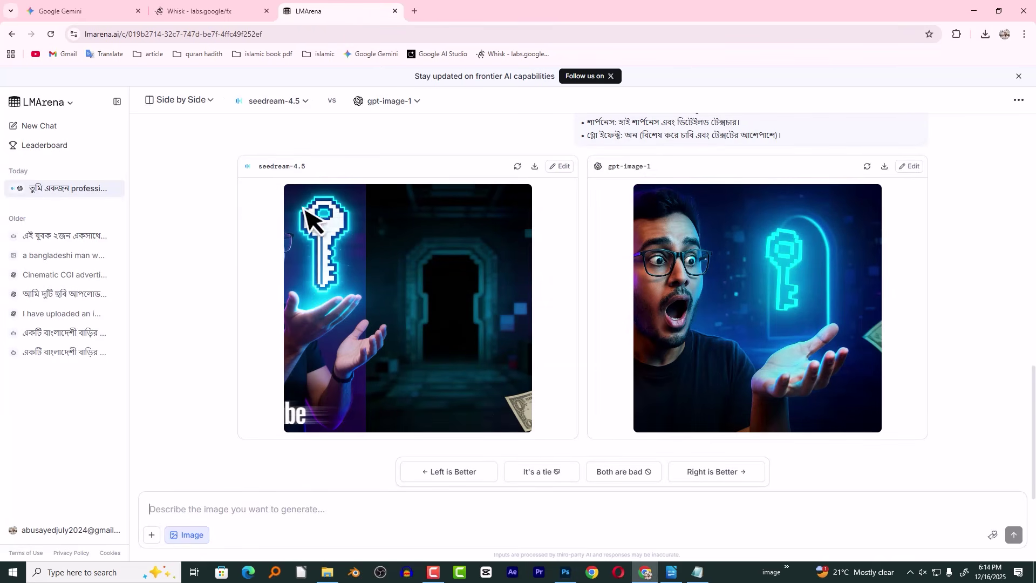
pyautogui.click(425, 270)
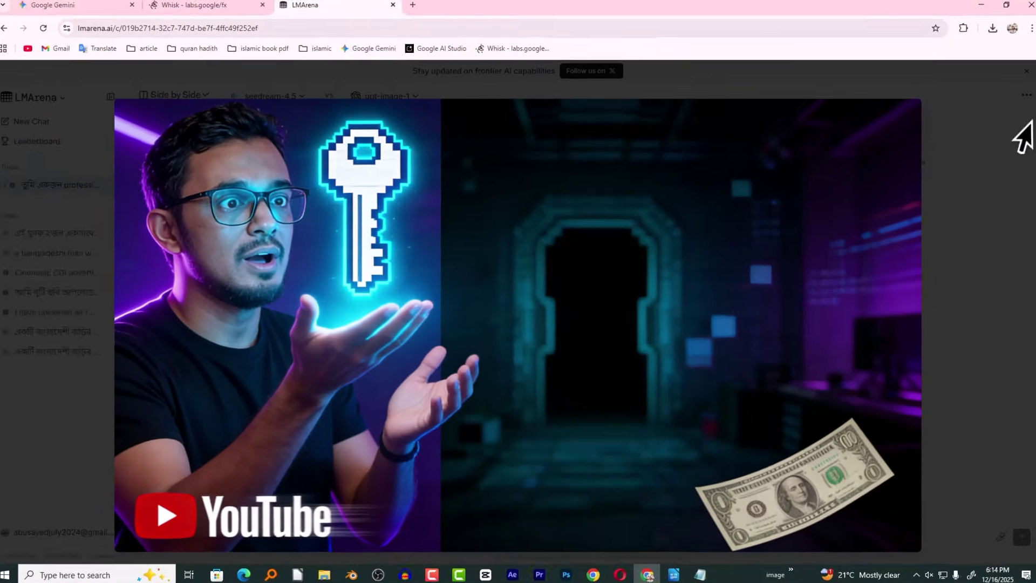
pyautogui.click(982, 125)
pyautogui.click(763, 274)
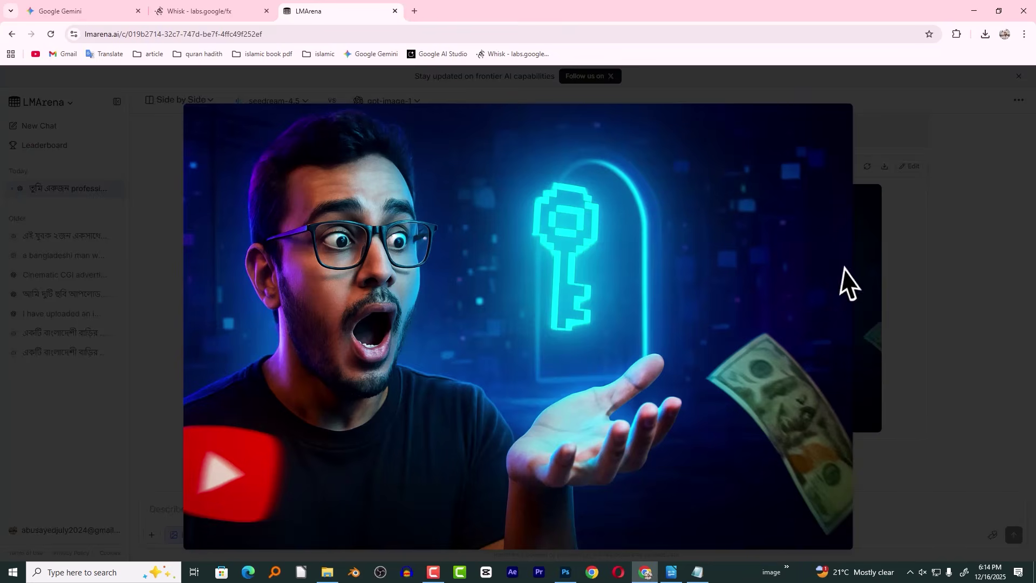
pyautogui.click(953, 263)
pyautogui.click(475, 249)
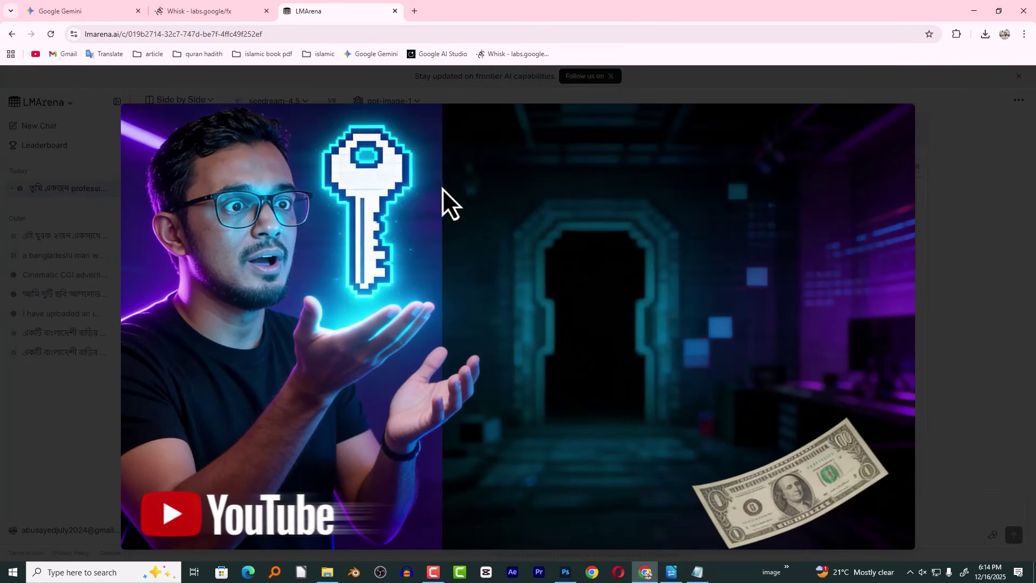
# Check the Split Composition layout line of the text-free master prompt in the Writer document
pyautogui.click(671, 572)
pyautogui.moveTo(1031, 286); pyautogui.dragTo(1028, 233)
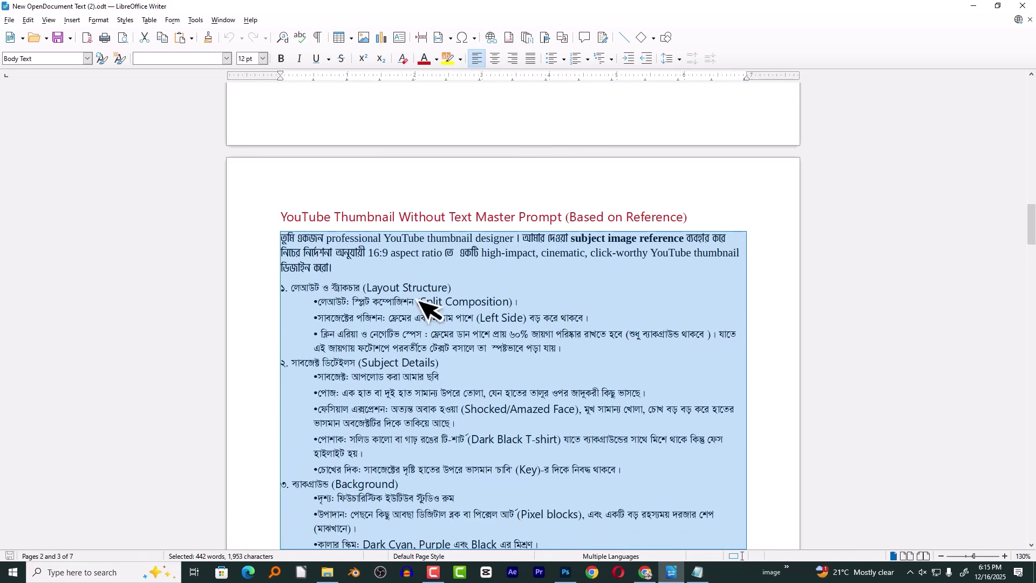
pyautogui.click(645, 572)
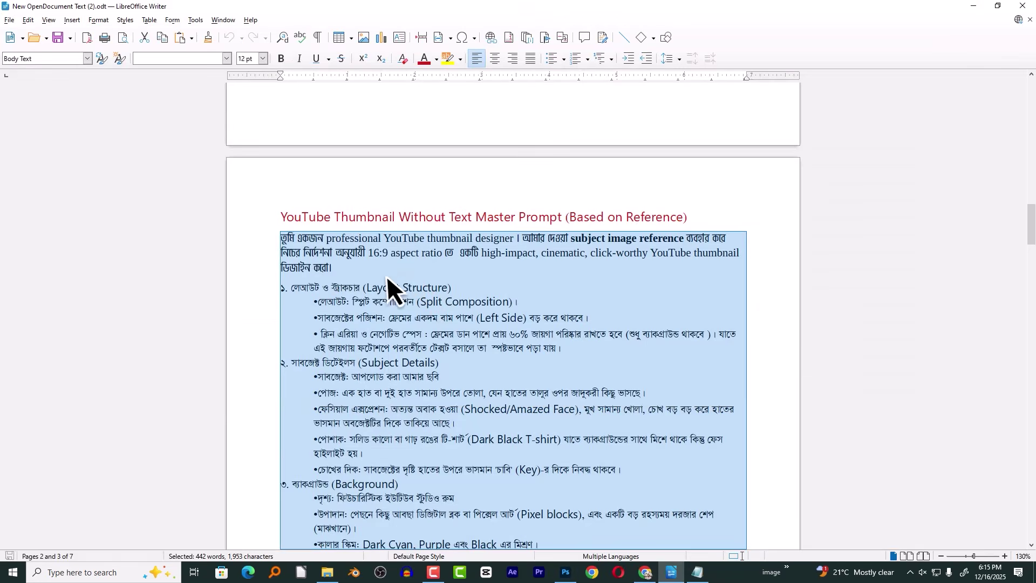
pyautogui.click(427, 295)
pyautogui.moveTo(520, 305); pyautogui.dragTo(316, 305)
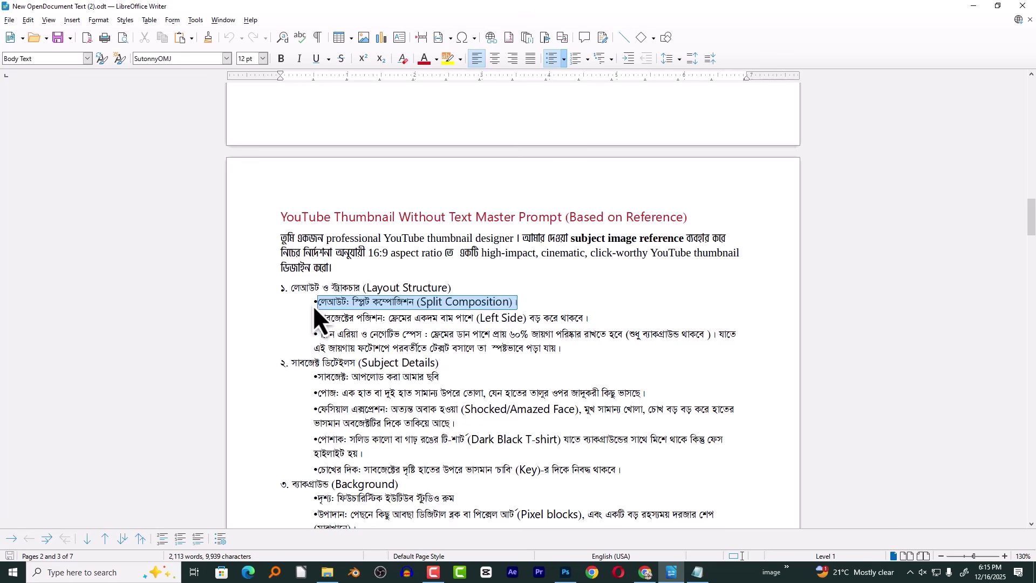
# Return to the browser, close the enlarged seedream-4.5 thumbnail and view the Gemini result again
pyautogui.hotkey('alt', 'Tab')
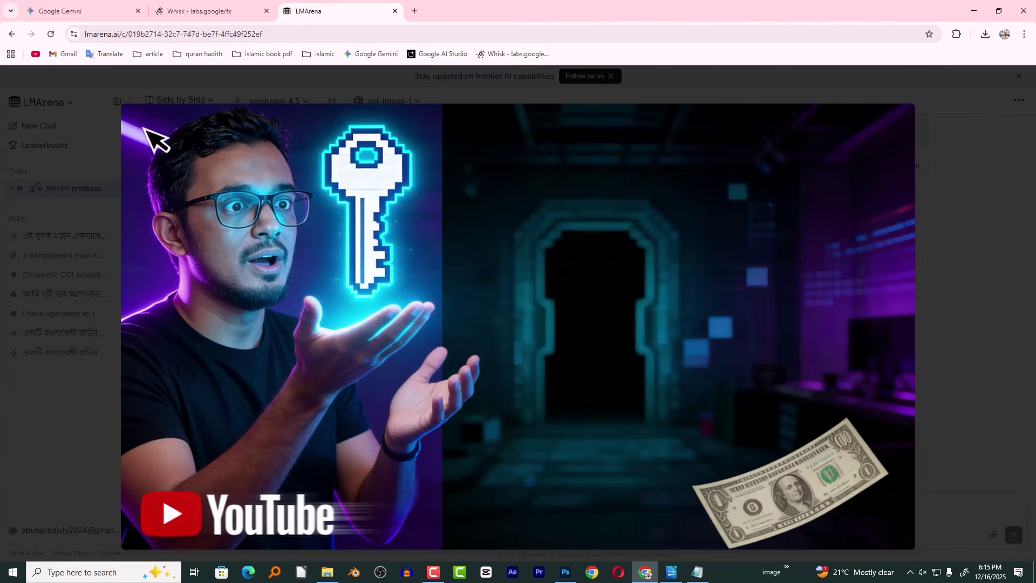
pyautogui.click(924, 161)
pyautogui.hotkey('ctrl', '1')
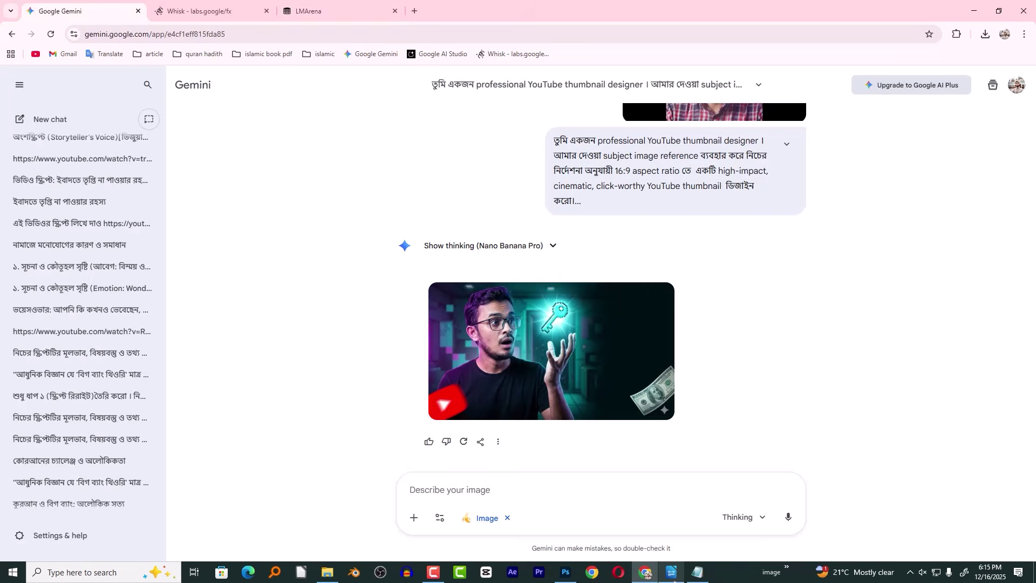
# Locate the thumbnail-copying prompt in the Writer document and open Google AI Studio in a new browser tab
pyautogui.click(671, 572)
pyautogui.moveTo(1028, 216); pyautogui.dragTo(1025, 313)
pyautogui.click(415, 10)
pyautogui.click(439, 56)
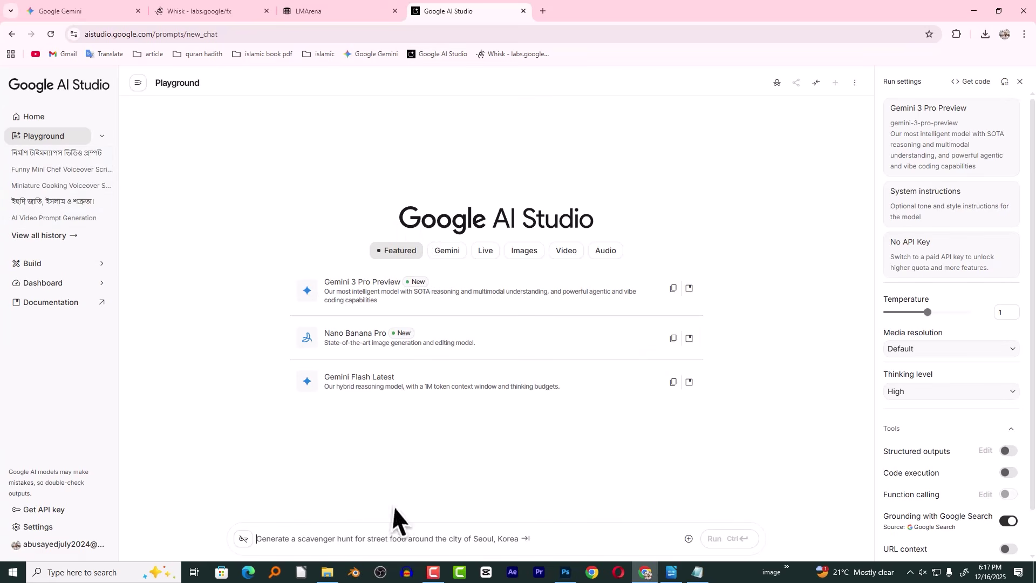
# Look over the available file sources and the featured models in the AI Studio playground without changing the model
pyautogui.click(692, 539)
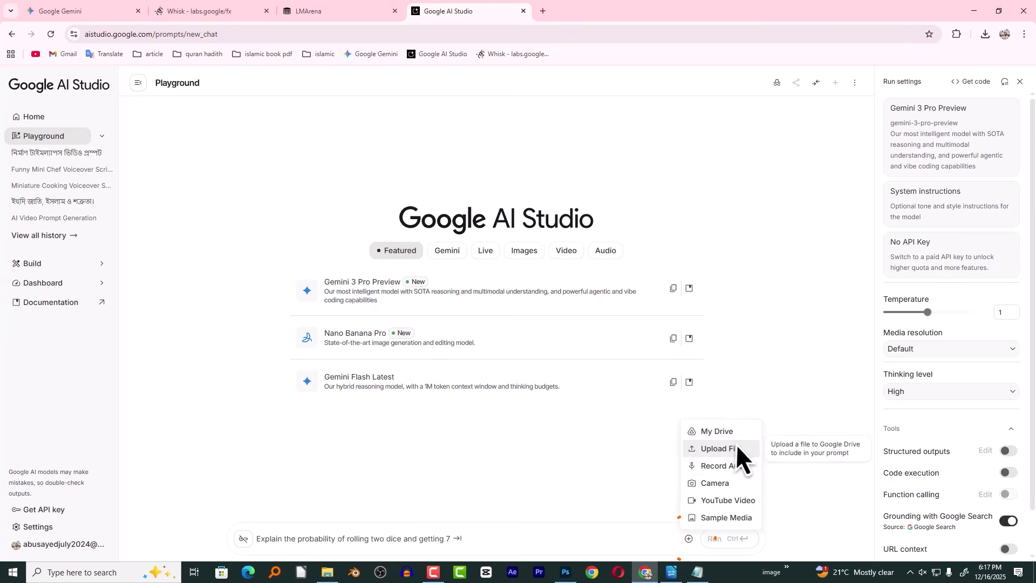
pyautogui.click(933, 128)
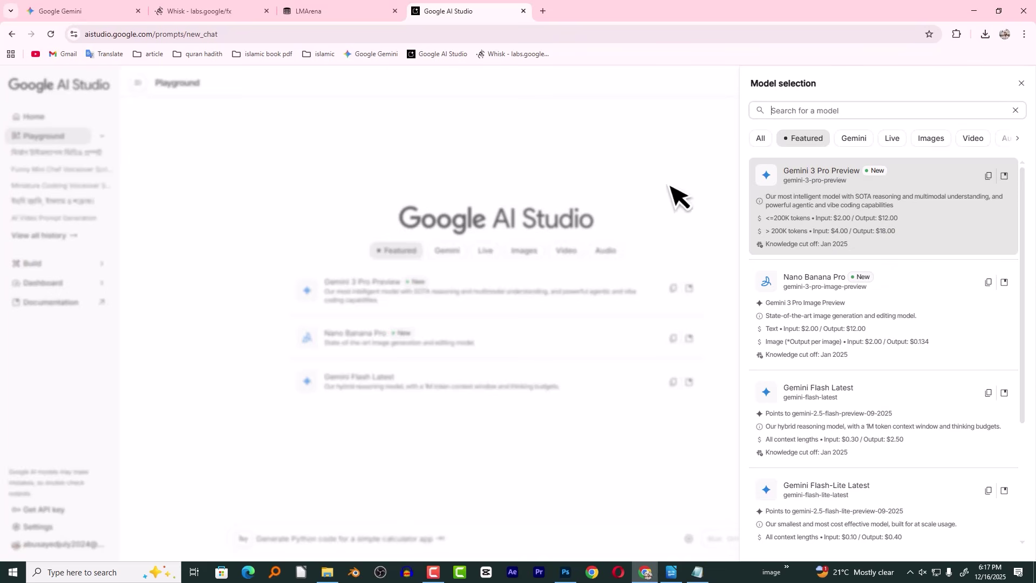
pyautogui.click(636, 167)
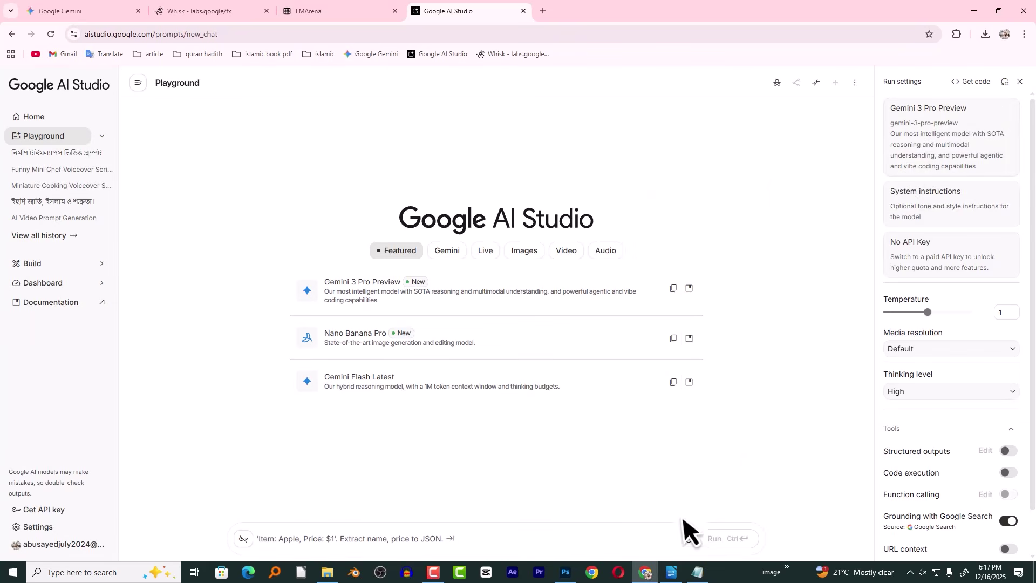
pyautogui.click(693, 540)
pyautogui.click(704, 450)
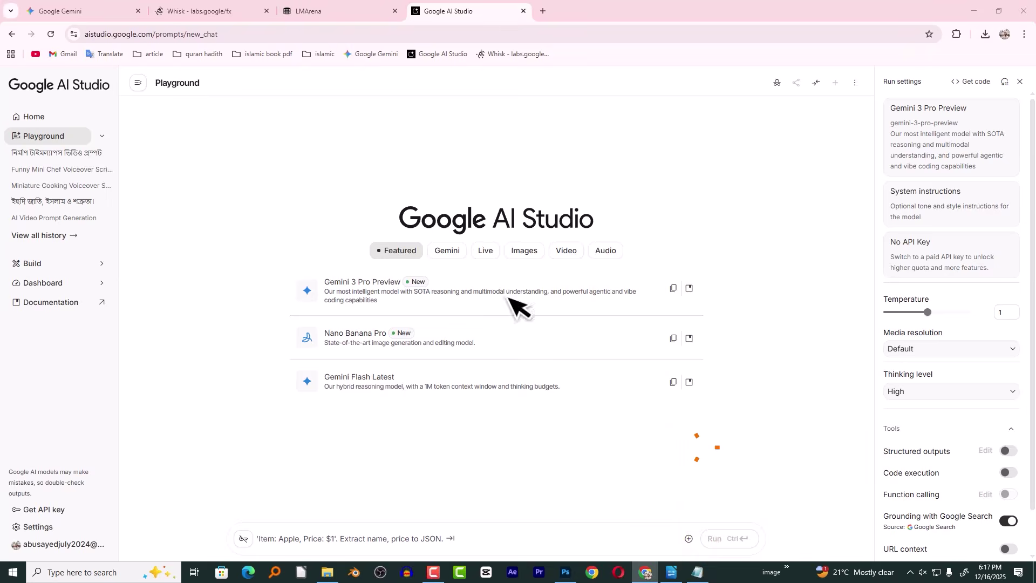
pyautogui.click(337, 295)
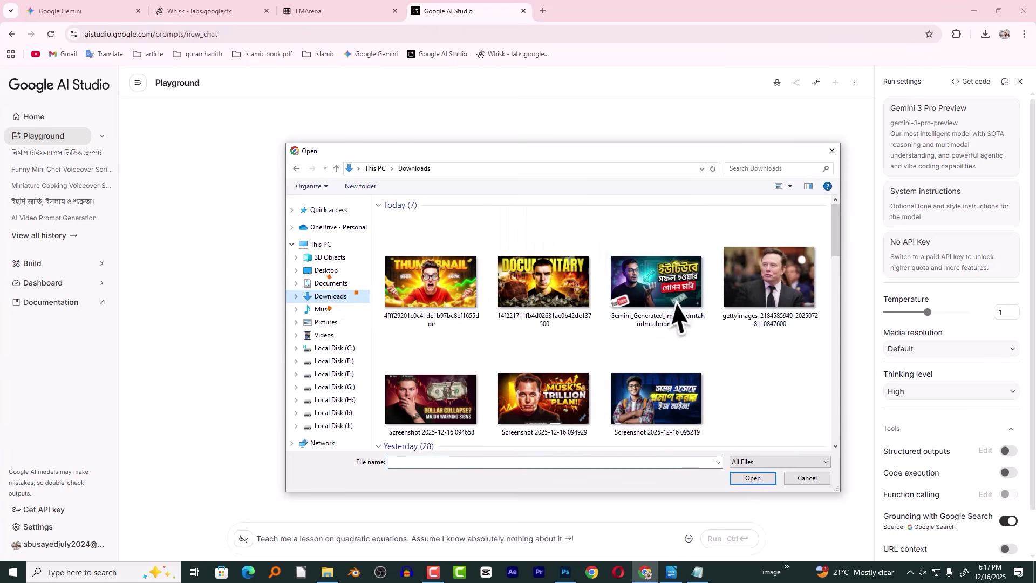
pyautogui.moveTo(834, 231); pyautogui.dragTo(833, 235)
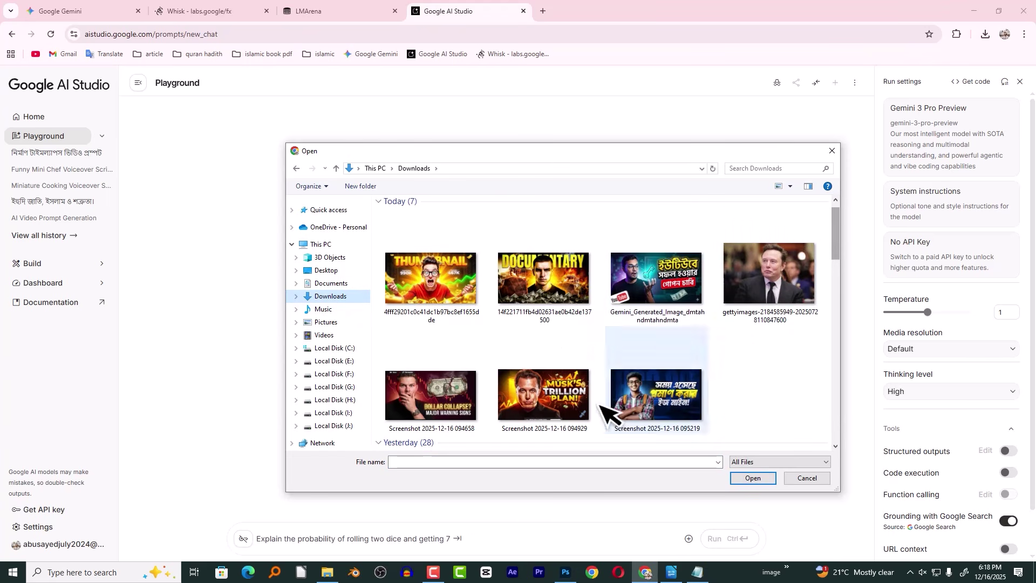
pyautogui.doubleClick(549, 386)
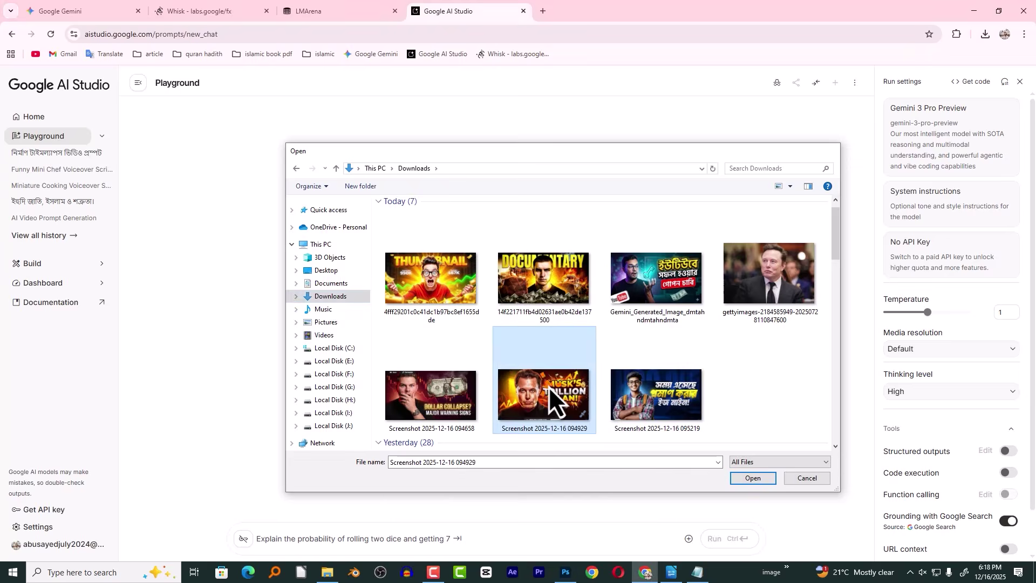
# Read the role line and the reverse-engineering instructions that open the thumbnail-copying prompt in the Writer document
pyautogui.hotkey('alt', 'Tab')
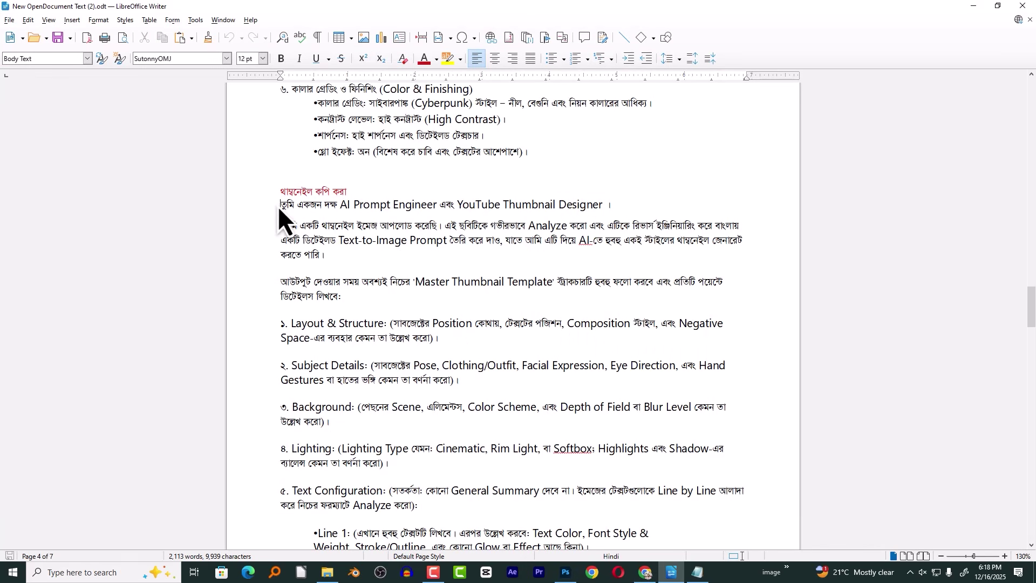
pyautogui.moveTo(270, 209); pyautogui.dragTo(685, 210)
pyautogui.click(335, 258)
pyautogui.moveTo(275, 228); pyautogui.dragTo(328, 241)
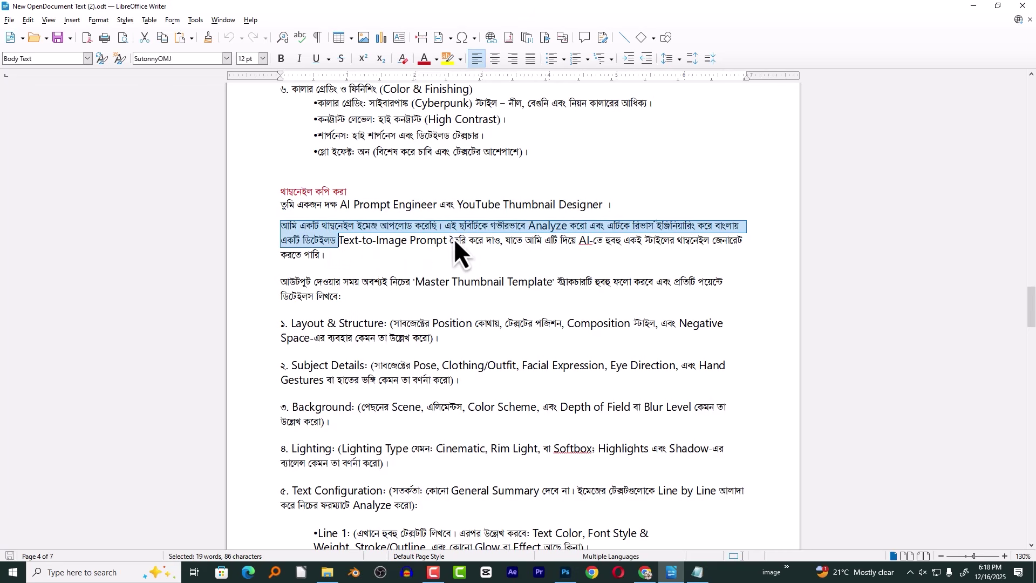
pyautogui.click(604, 241)
pyautogui.moveTo(612, 226); pyautogui.dragTo(765, 248)
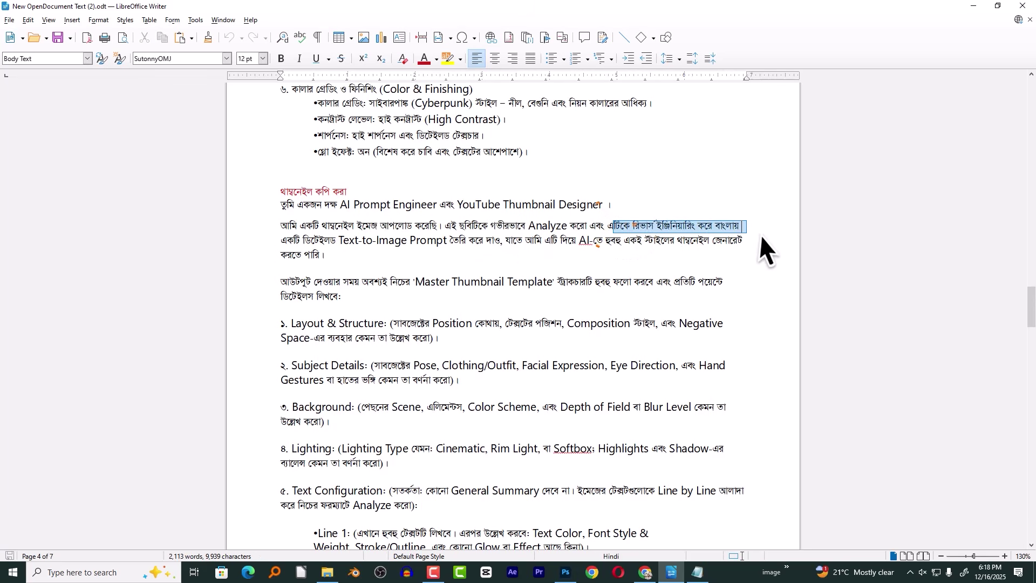
pyautogui.click(286, 266)
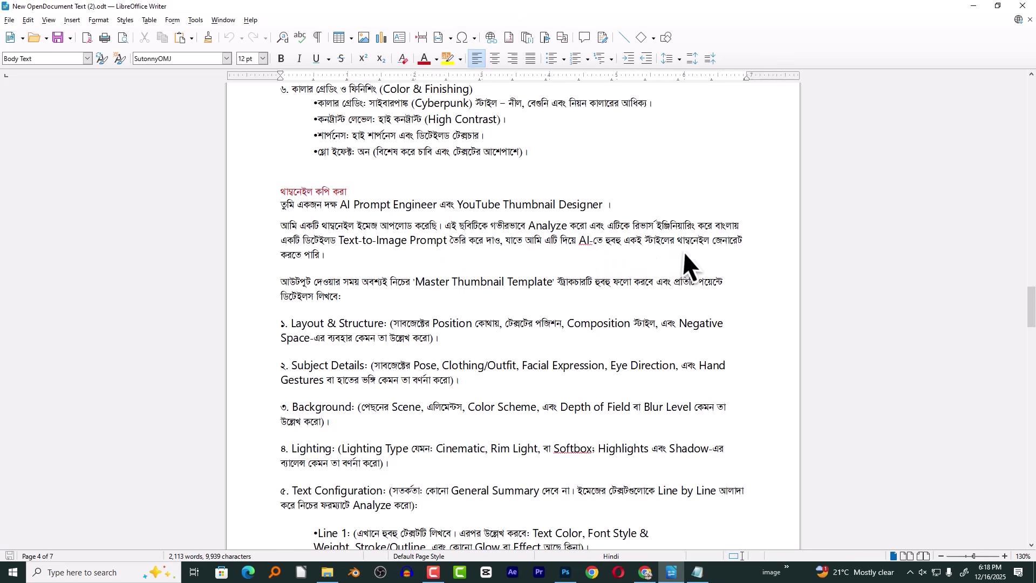
pyautogui.moveTo(330, 257); pyautogui.dragTo(261, 228)
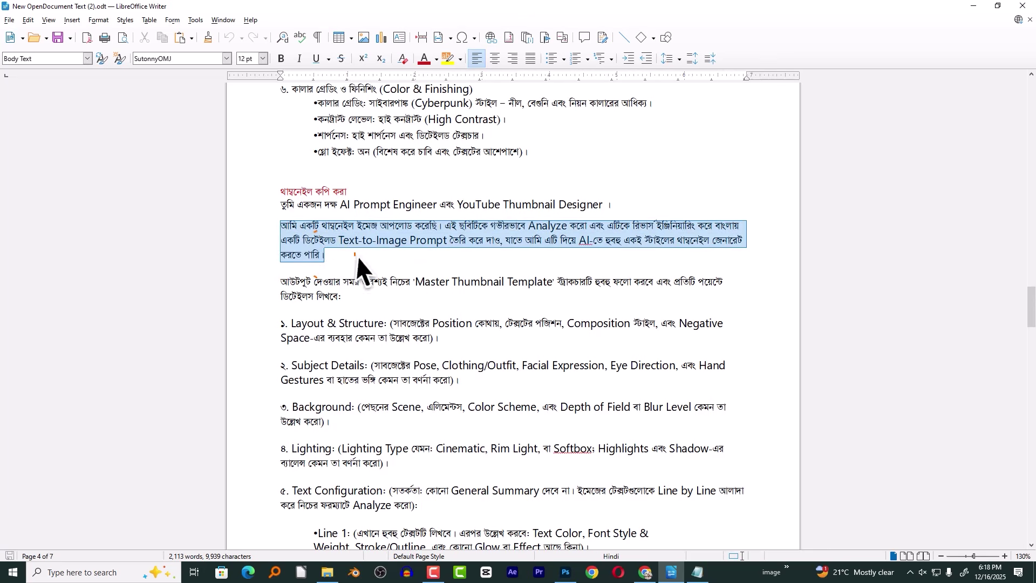
pyautogui.click(319, 281)
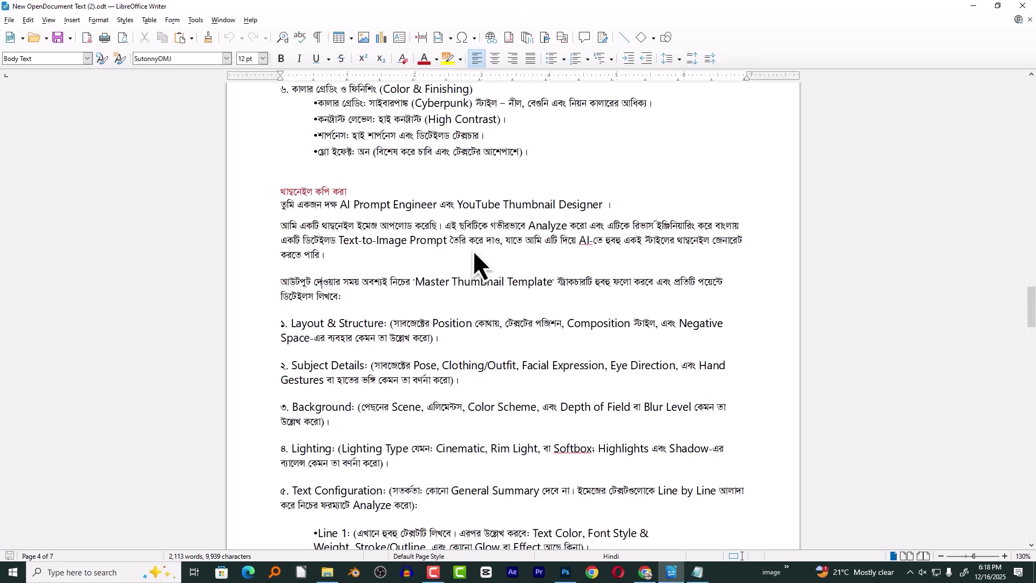
# Review the numbered sections of the thumbnail-copying prompt, from Layout & Structure through Color & Finishing
pyautogui.scroll(-3, 394, 259)
pyautogui.tripleClick(291, 248)
pyautogui.click(331, 246)
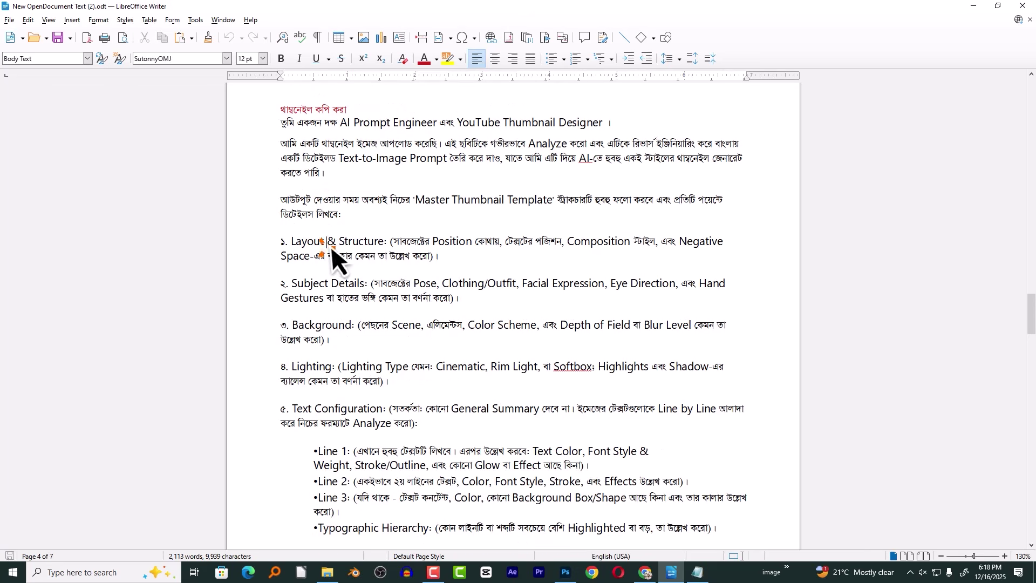
pyautogui.moveTo(383, 242); pyautogui.dragTo(273, 248)
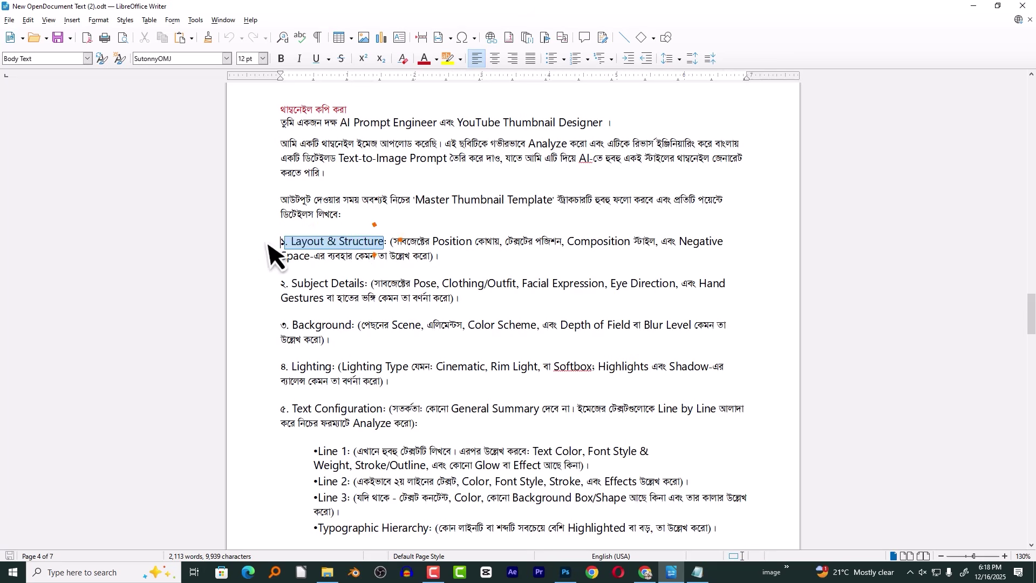
pyautogui.click(361, 297)
pyautogui.moveTo(366, 287); pyautogui.dragTo(280, 286)
pyautogui.click(357, 325)
pyautogui.moveTo(357, 326); pyautogui.dragTo(280, 327)
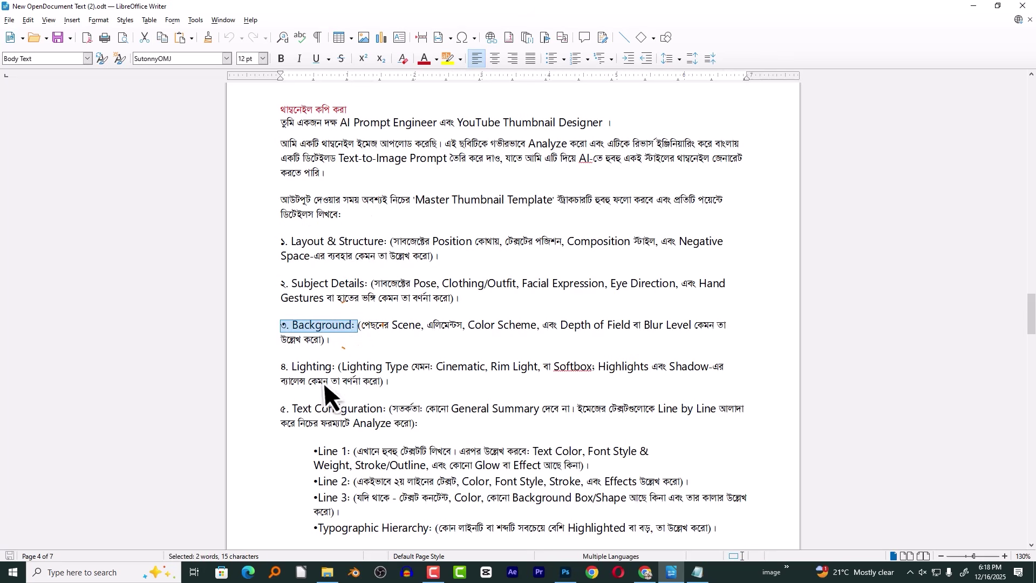
pyautogui.moveTo(280, 367); pyautogui.dragTo(303, 372)
pyautogui.scroll(-10, 300, 378)
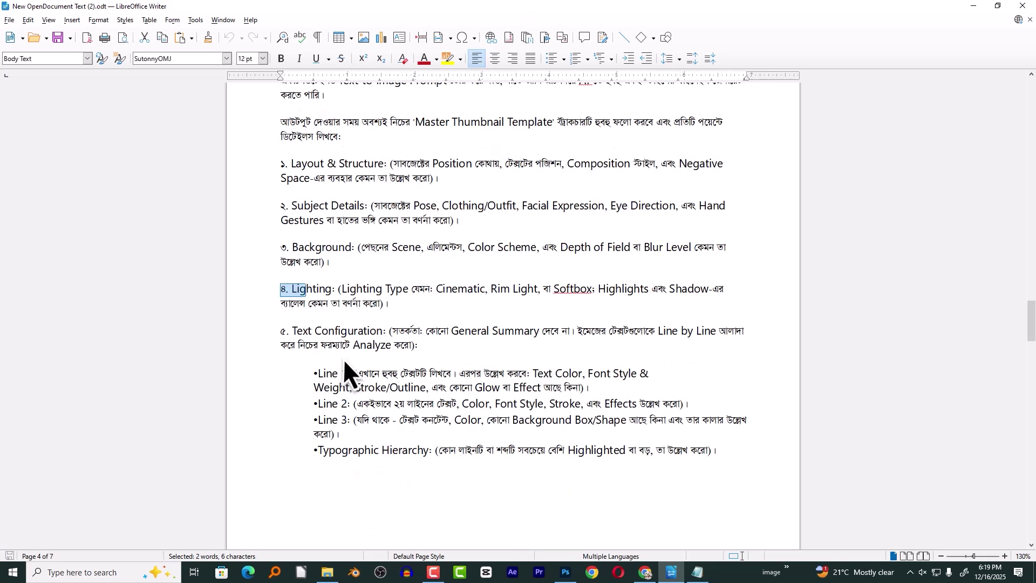
pyautogui.moveTo(273, 380); pyautogui.dragTo(378, 382)
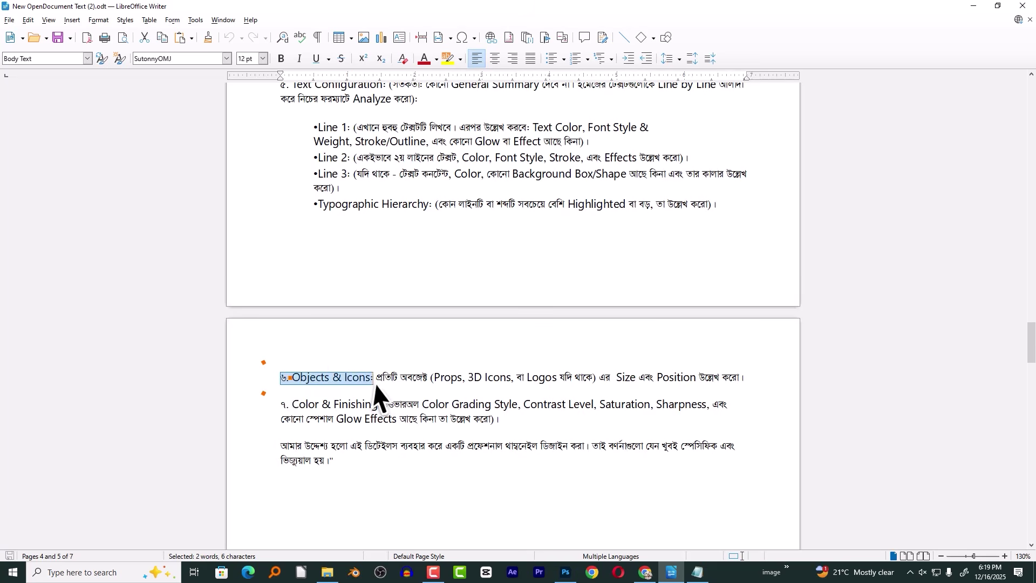
pyautogui.click(273, 405)
pyautogui.scroll(8, 365, 215)
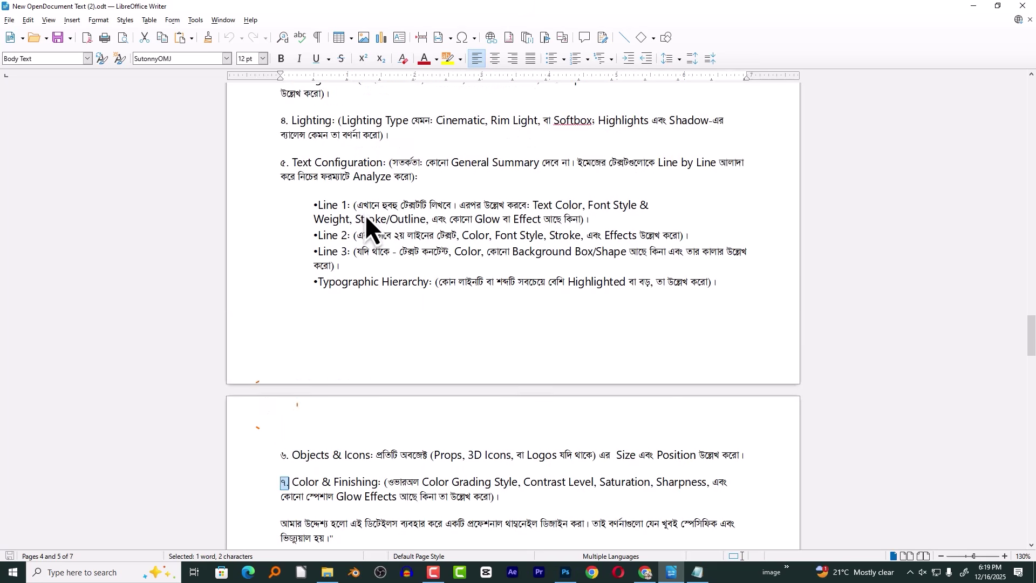
# Copy the entire thumbnail-copying prompt from the Writer document and paste it into the AI Studio prompt with the uploaded thumbnail
pyautogui.scroll(-11, 364, 216)
pyautogui.moveTo(360, 368); pyautogui.dragTo(258, 291)
pyautogui.scroll(16, 341, 368)
pyautogui.scroll(3, 337, 365)
pyautogui.rightClick(351, 294)
pyautogui.click(374, 315)
pyautogui.click(645, 573)
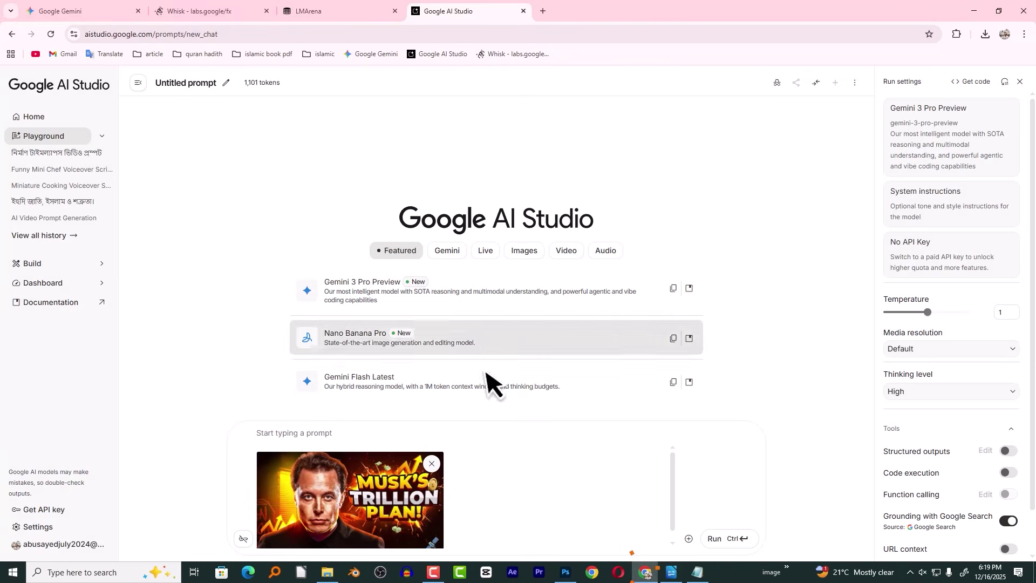
pyautogui.hotkey('ctrl', 'v')
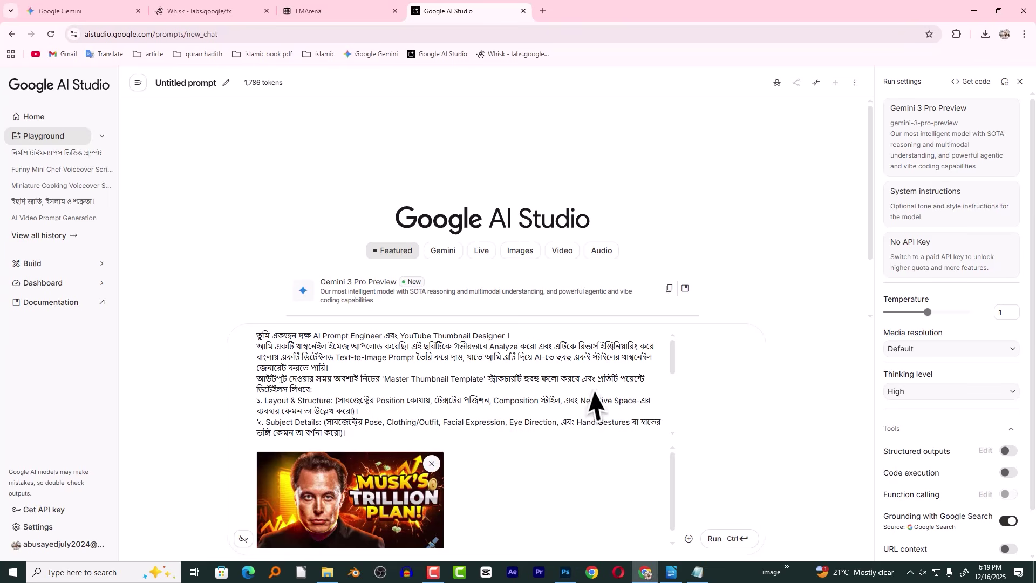
# Run the thumbnail reverse-engineering prompt on the uploaded reference image
pyautogui.click(725, 537)
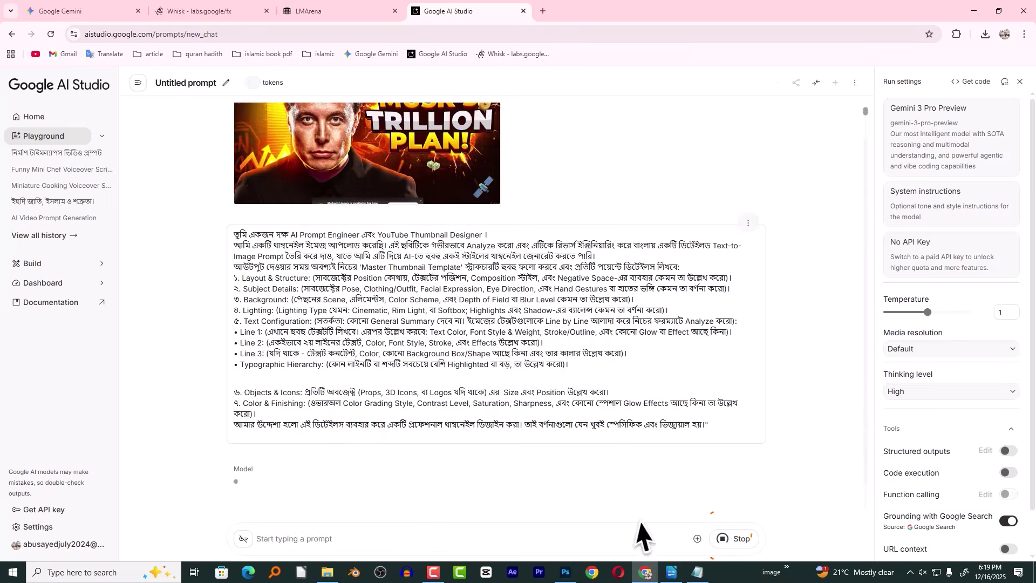
pyautogui.click(670, 572)
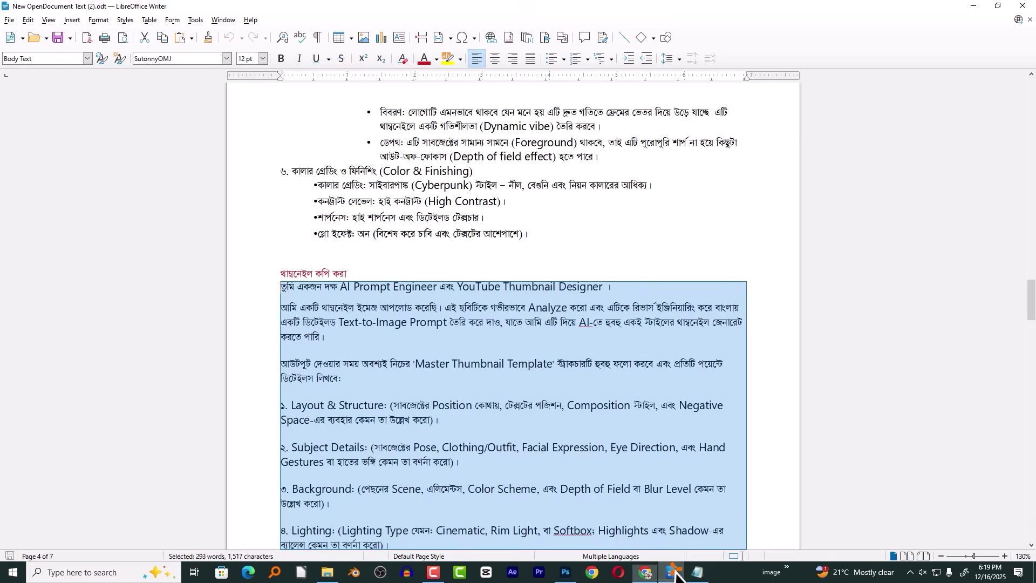
pyautogui.moveTo(1031, 318)
pyautogui.mouseDown()
pyautogui.moveTo(1032, 272)
pyautogui.moveTo(1032, 339)
pyautogui.moveTo(1032, 324)
pyautogui.mouseUp()
pyautogui.click(648, 573)
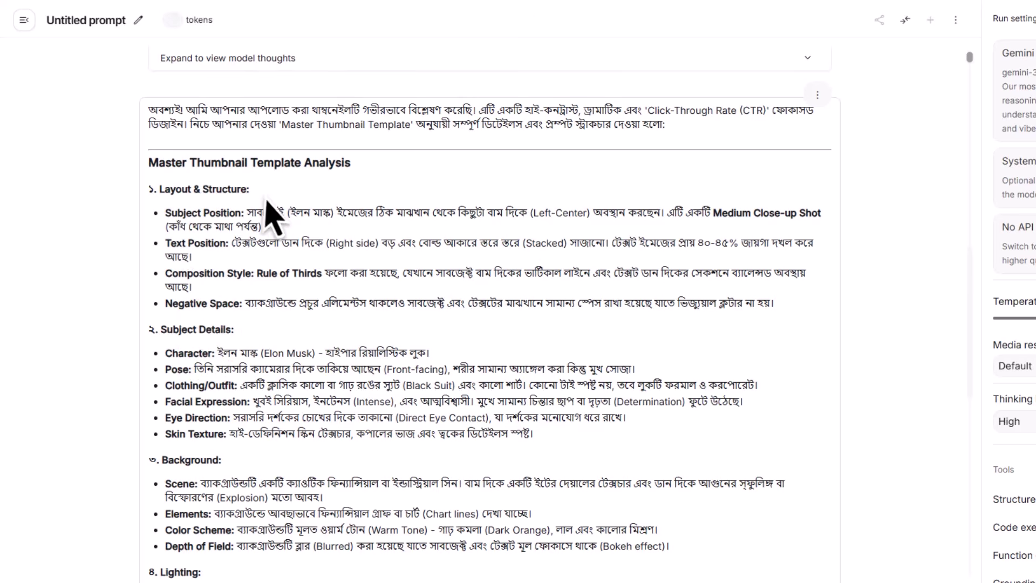
# Review the generated template analysis from Layout & Structure and Subject Details through Lighting
pyautogui.moveTo(221, 353); pyautogui.dragTo(353, 358)
pyautogui.click(216, 353)
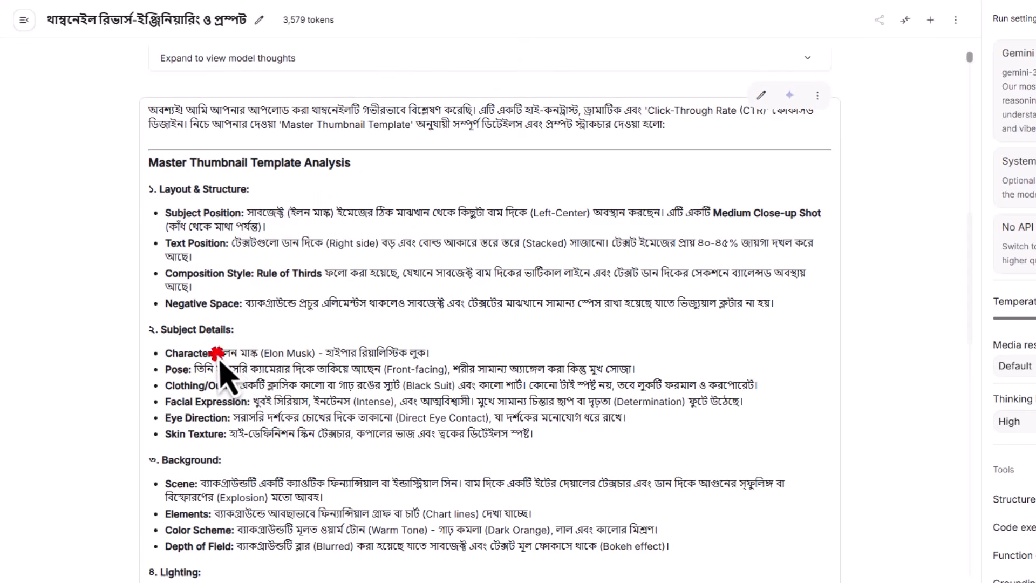
pyautogui.moveTo(217, 354); pyautogui.dragTo(430, 354)
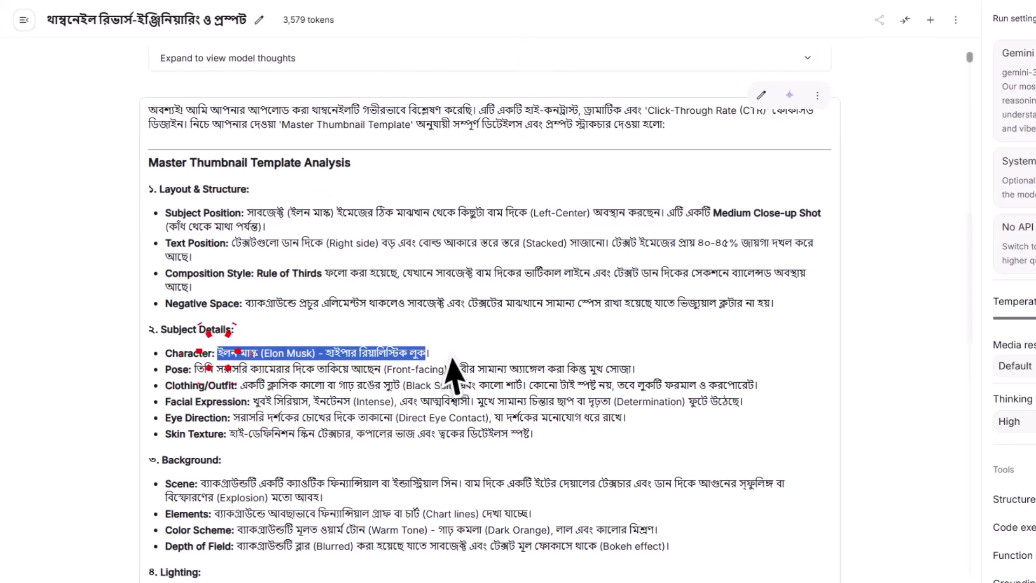
pyautogui.click(198, 391)
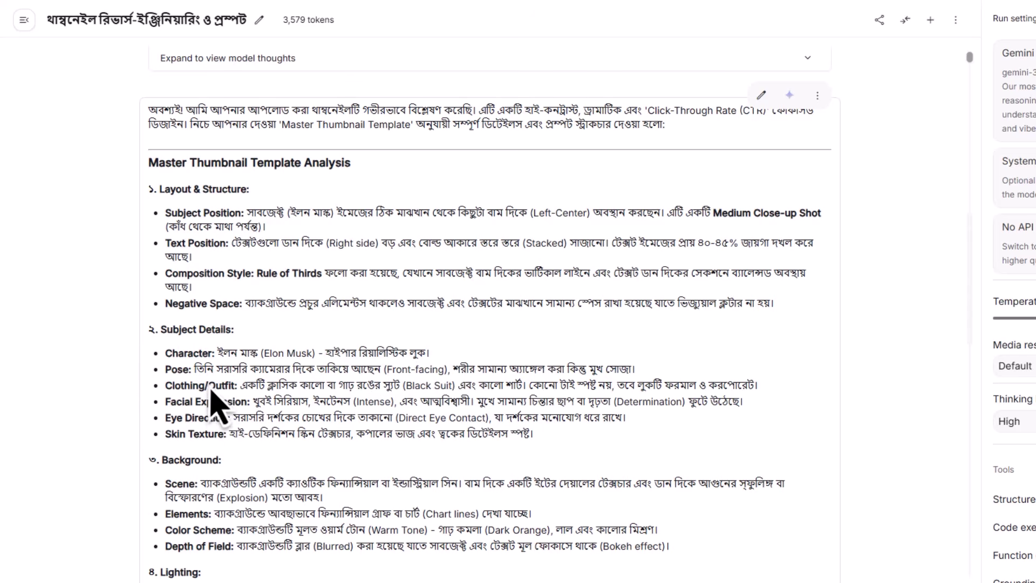
pyautogui.scroll(-3, 212, 396)
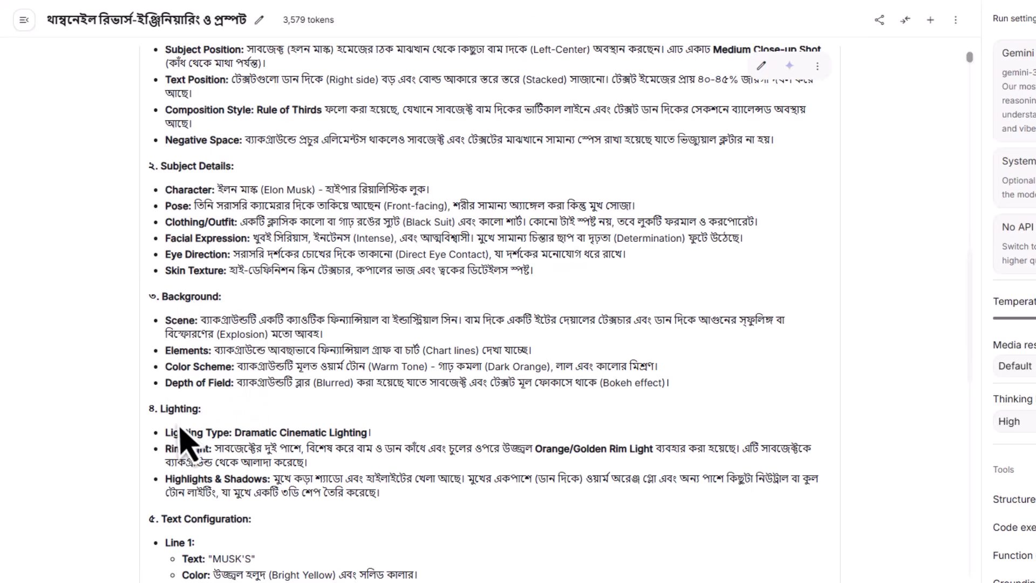
pyautogui.scroll(-4, 183, 441)
pyautogui.scroll(-2, 197, 420)
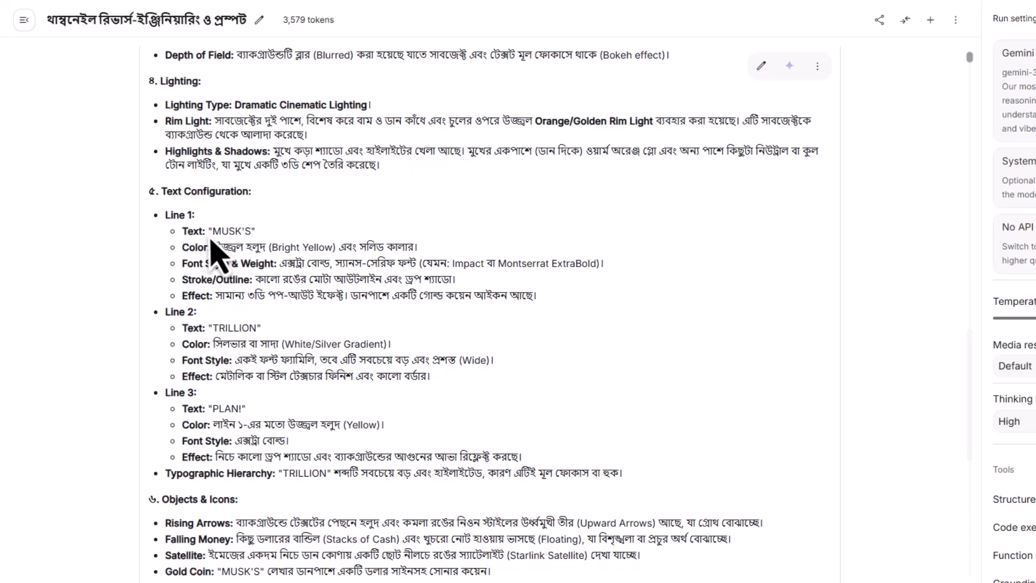
# Examine the Text Configuration section of the generated analysis, including the text, color and font details of lines 1 to 3
pyautogui.click(229, 235)
pyautogui.click(246, 329)
pyautogui.click(233, 411)
pyautogui.doubleClick(153, 192)
pyautogui.moveTo(168, 251); pyautogui.dragTo(340, 473)
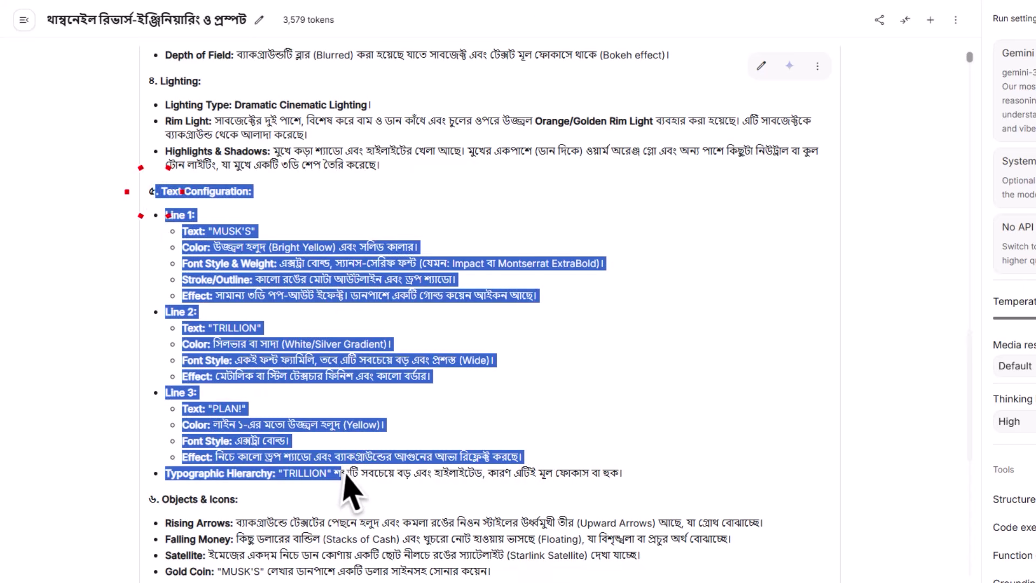
pyautogui.scroll(3, 373, 294)
pyautogui.scroll(-8, 385, 323)
pyautogui.scroll(15, 376, 311)
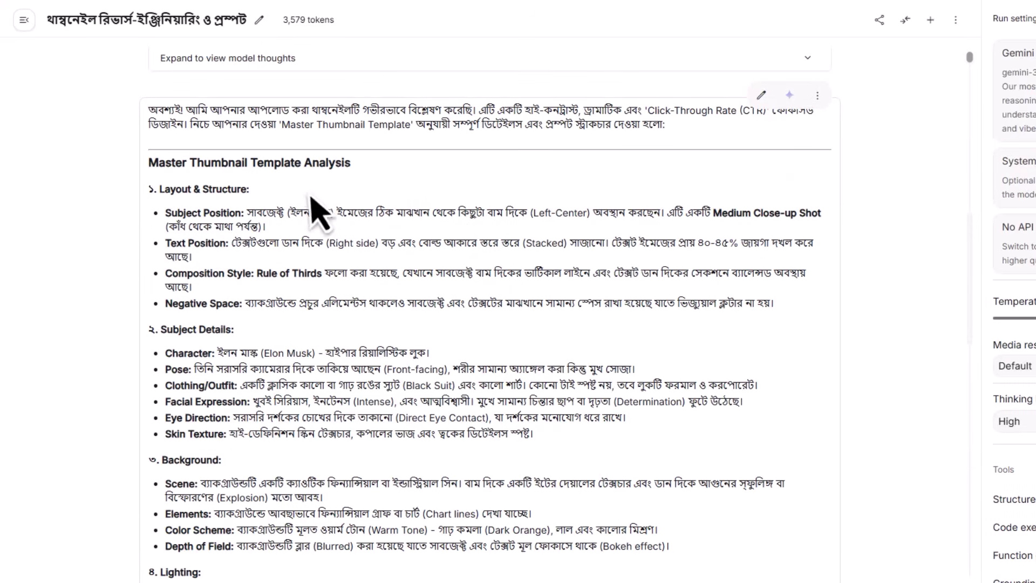
# Copy the analysis from Layout & Structure through Color & Finishing and paste it at the end of the Writer document
pyautogui.scroll(3, 598, 213)
pyautogui.moveTo(152, 357); pyautogui.dragTo(405, 372)
pyautogui.scroll(-15, 226, 411)
pyautogui.scroll(3, 266, 294)
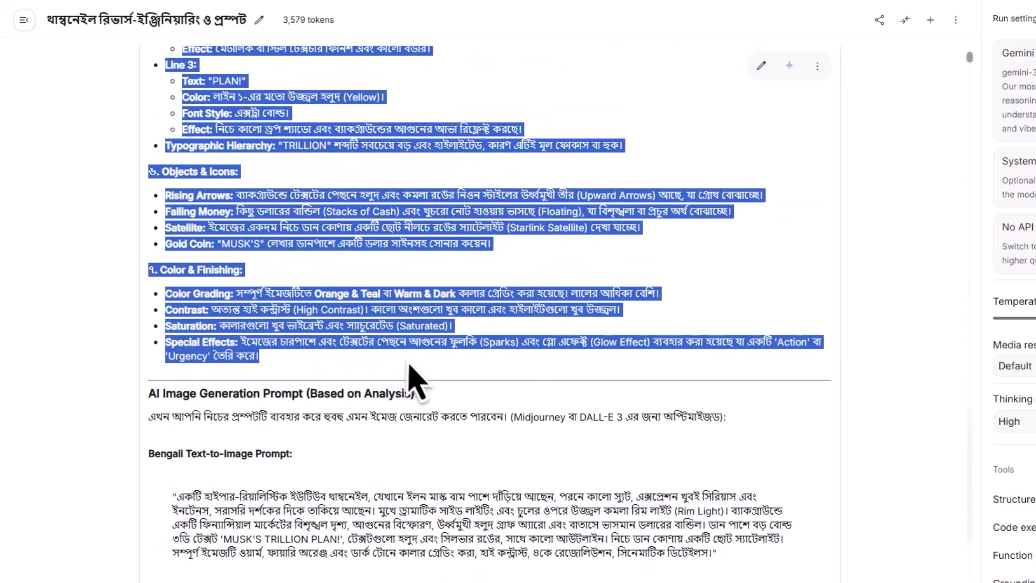
pyautogui.scroll(-3, 224, 351)
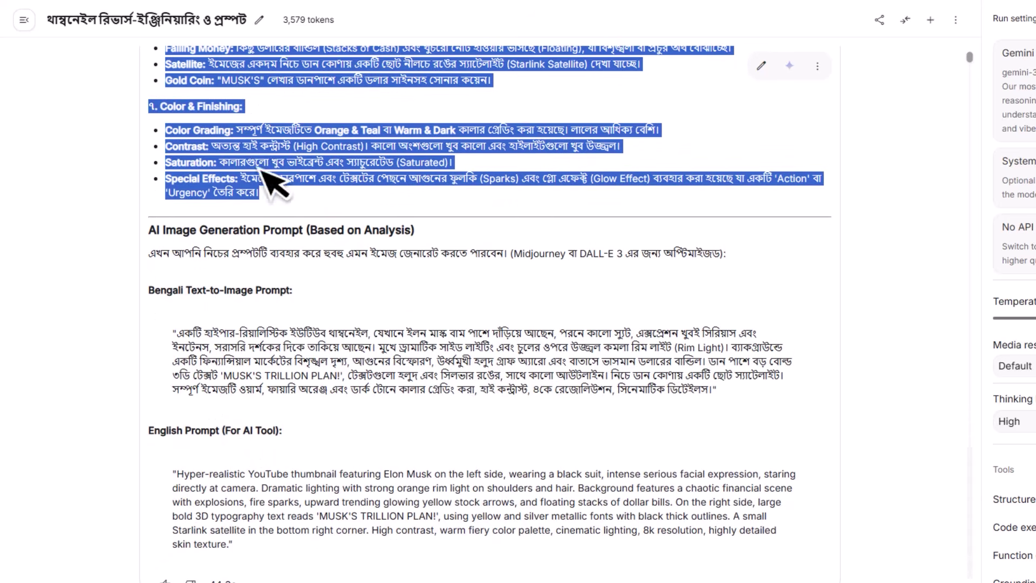
pyautogui.scroll(3, 192, 194)
pyautogui.rightClick(303, 203)
pyautogui.click(323, 215)
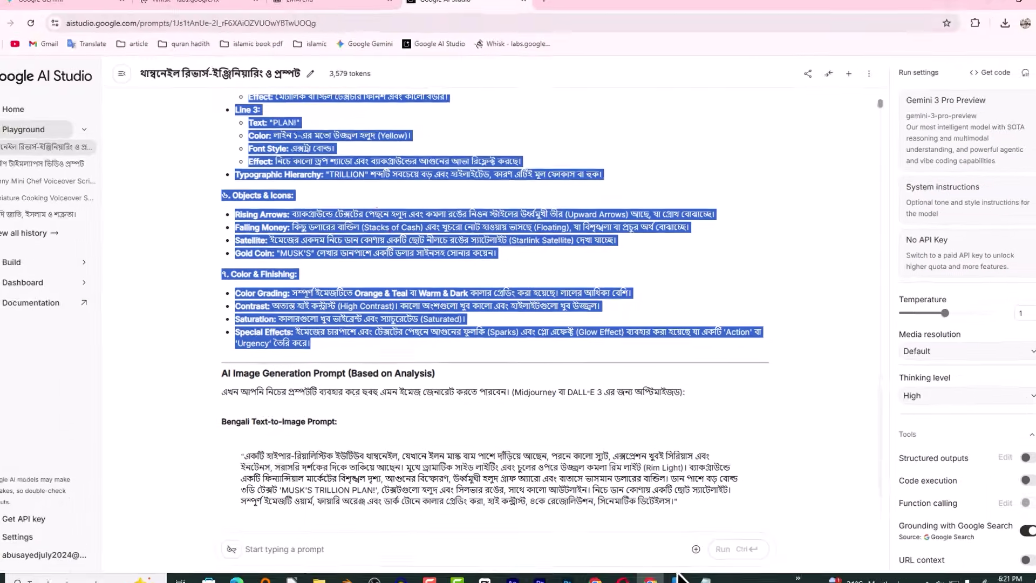
pyautogui.click(702, 578)
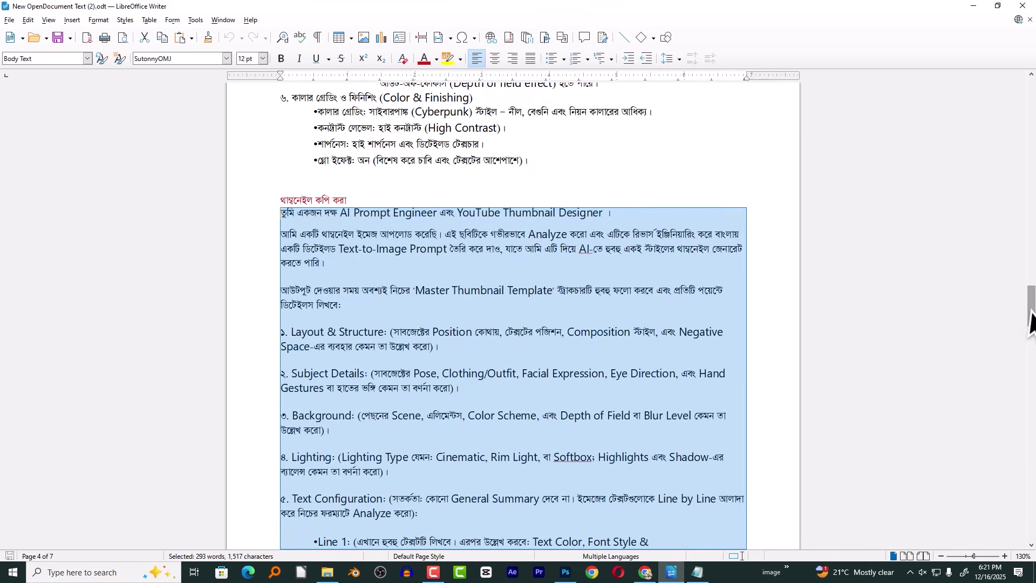
pyautogui.hotkey('ctrl', 'v')
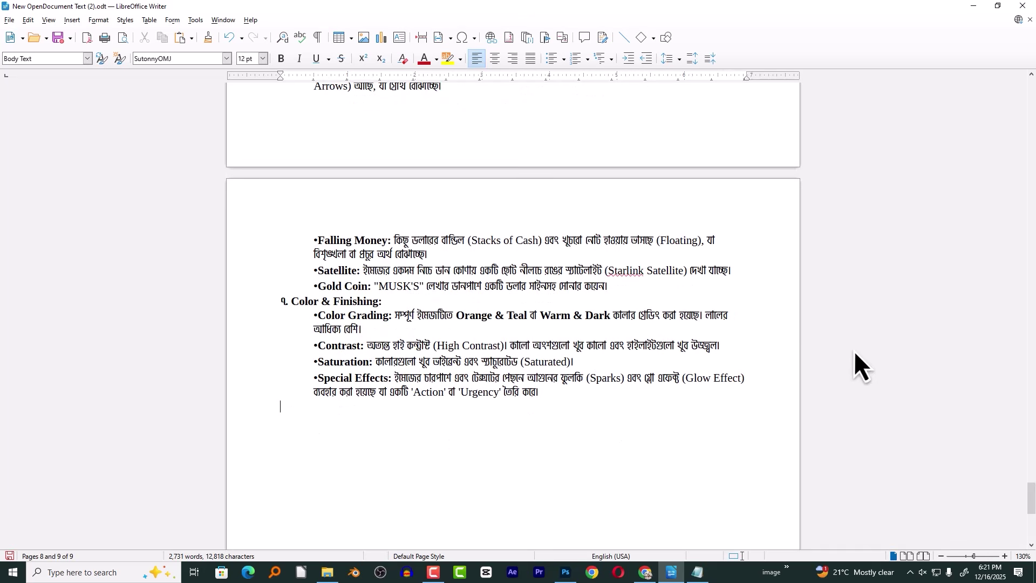
# Copy the 16:9 thumbnail designer introduction from the document's first master prompt and paste it above the new Layout & Structure section
pyautogui.moveTo(1032, 491); pyautogui.dragTo(925, 416)
pyautogui.click(332, 275)
pyautogui.moveTo(1032, 413); pyautogui.dragTo(1032, 92)
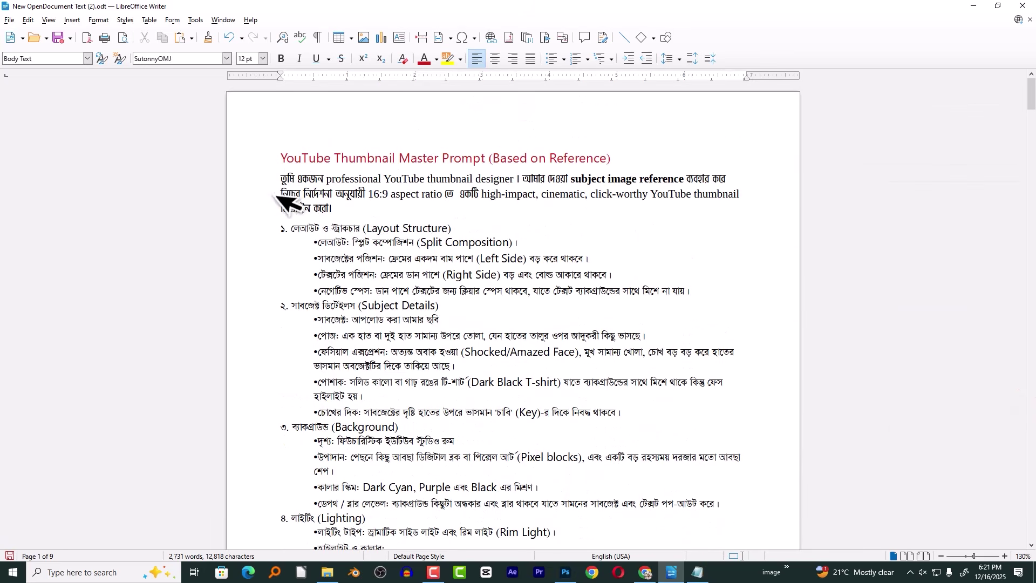
pyautogui.moveTo(274, 180); pyautogui.dragTo(337, 209)
pyautogui.rightClick(354, 187)
pyautogui.click(361, 205)
pyautogui.moveTo(1031, 94); pyautogui.dragTo(1029, 423)
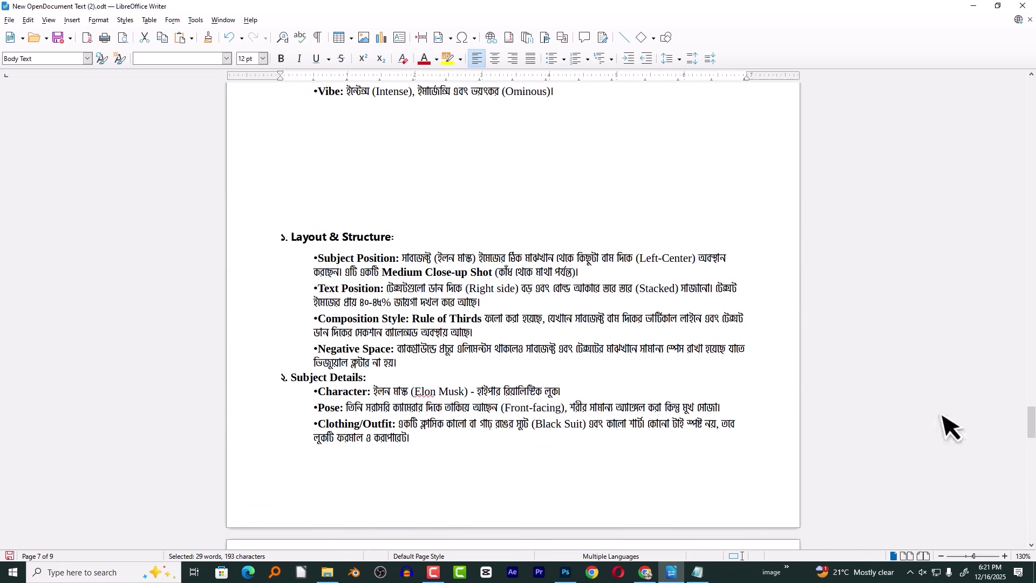
pyautogui.hotkey('ctrl', 'v')
# Review the inserted introduction and the Layout & Structure points: subject position, text position, composition style and negative space
pyautogui.moveTo(276, 210); pyautogui.dragTo(514, 223)
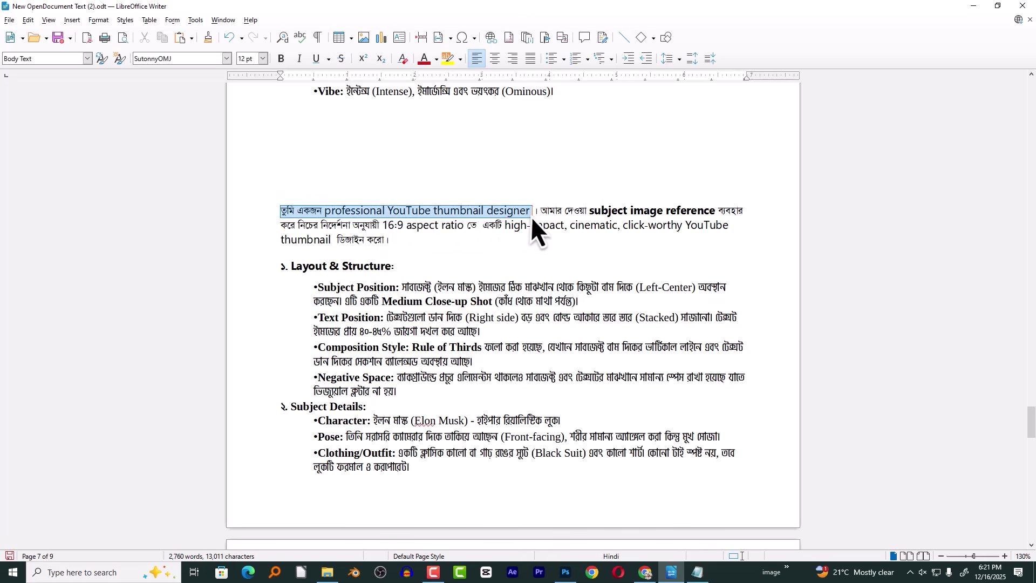
pyautogui.tripleClick(405, 242)
pyautogui.click(285, 272)
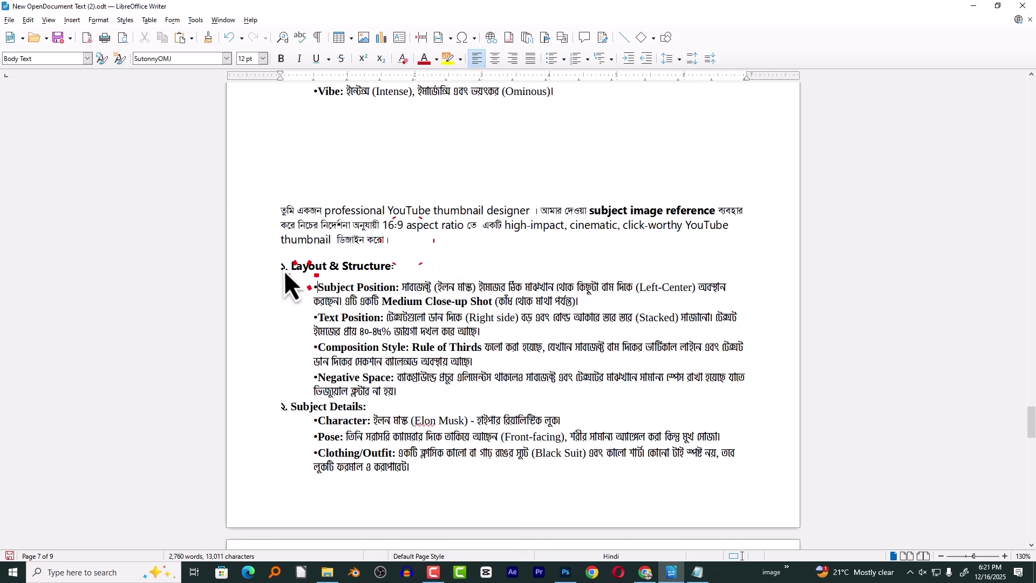
pyautogui.moveTo(315, 290); pyautogui.dragTo(395, 290)
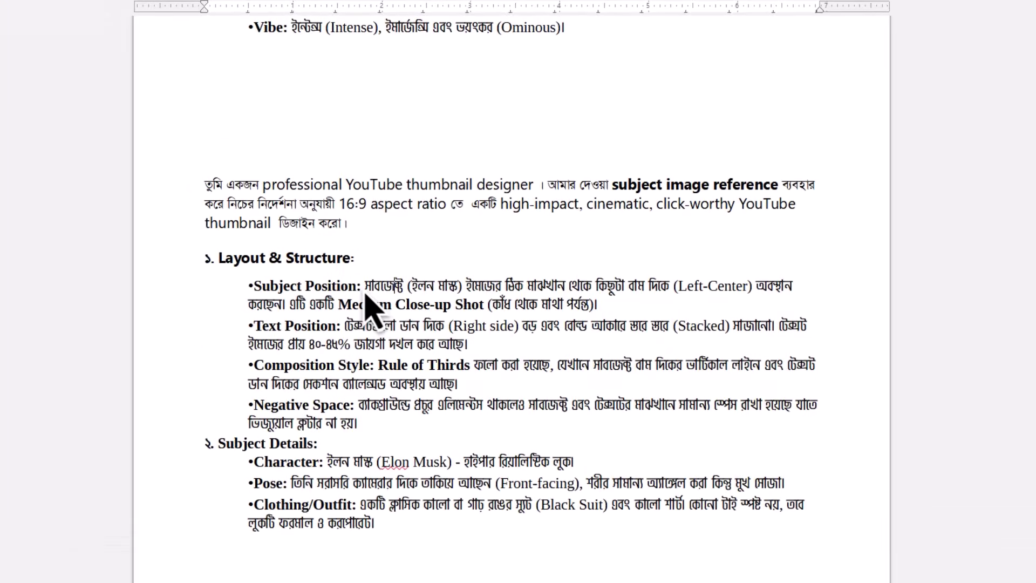
pyautogui.moveTo(367, 293); pyautogui.dragTo(496, 292)
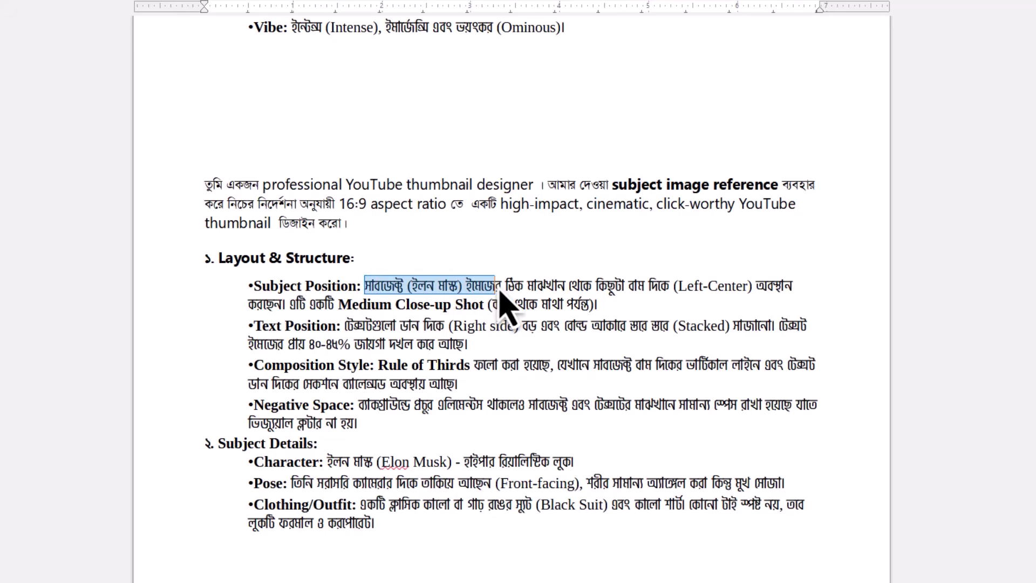
pyautogui.click(505, 292)
pyautogui.moveTo(368, 288); pyautogui.dragTo(450, 290)
pyautogui.click(469, 290)
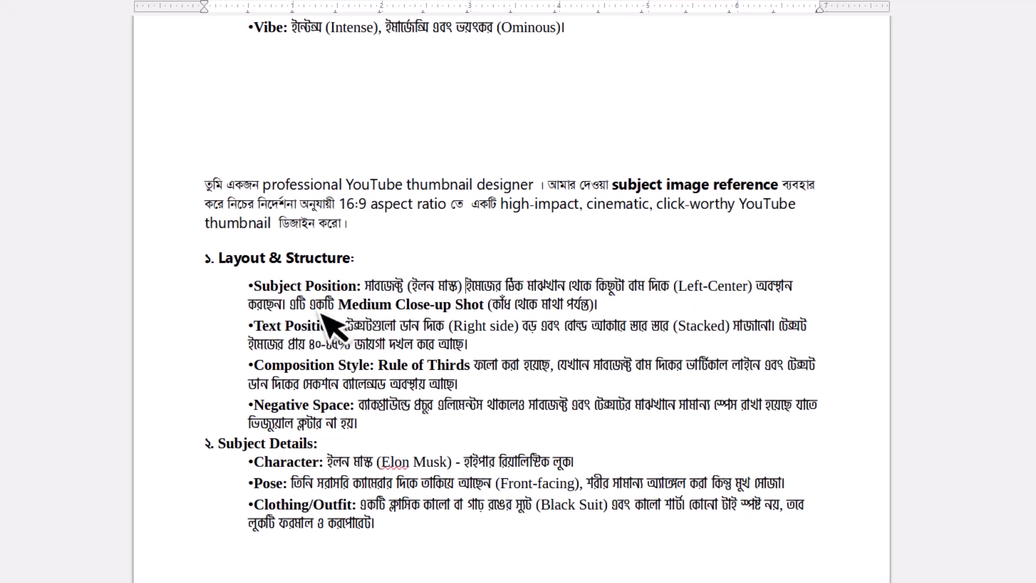
pyautogui.moveTo(252, 327); pyautogui.dragTo(475, 339)
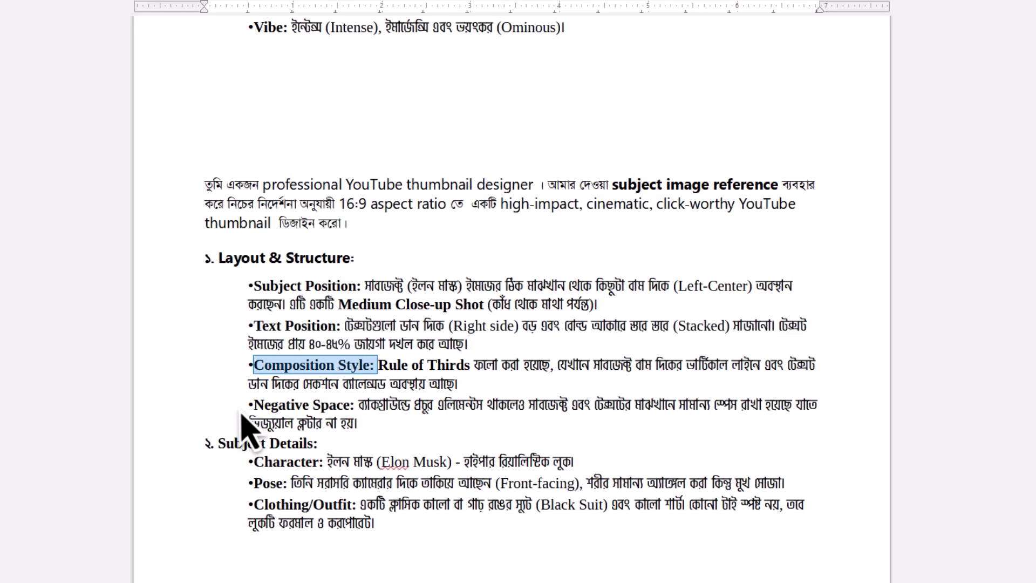
pyautogui.click(371, 428)
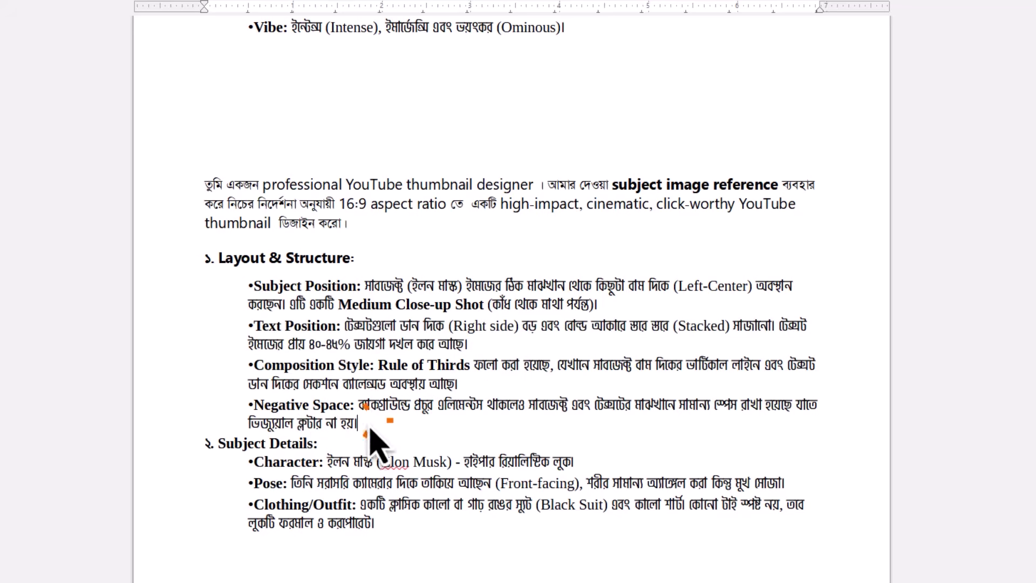
pyautogui.moveTo(361, 286); pyautogui.dragTo(598, 305)
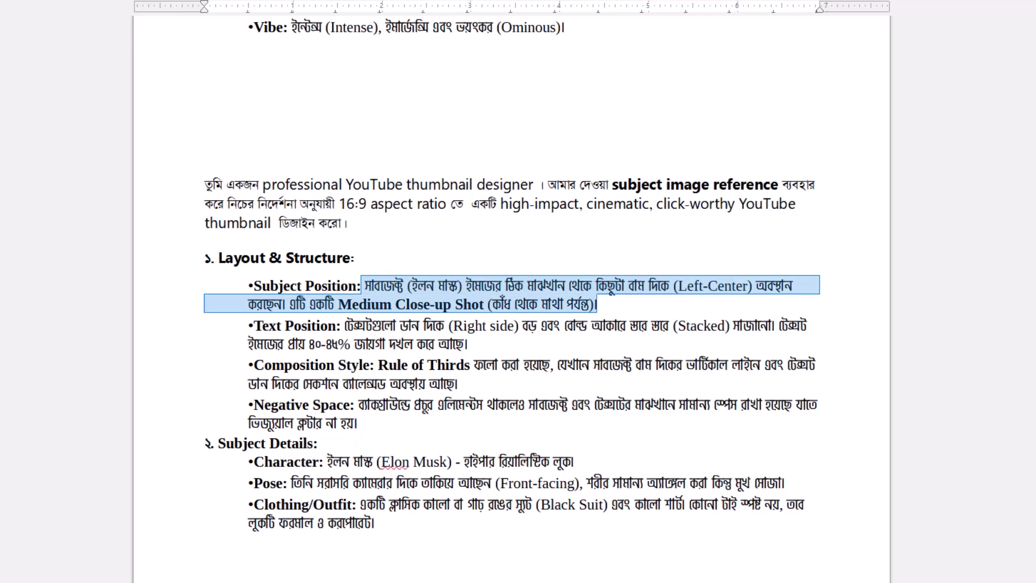
# Review the pasted Text Configuration section, focusing on the replaceable wording of lines 1, 2 and 3
pyautogui.scroll(-15, 597, 304)
pyautogui.scroll(6, 597, 304)
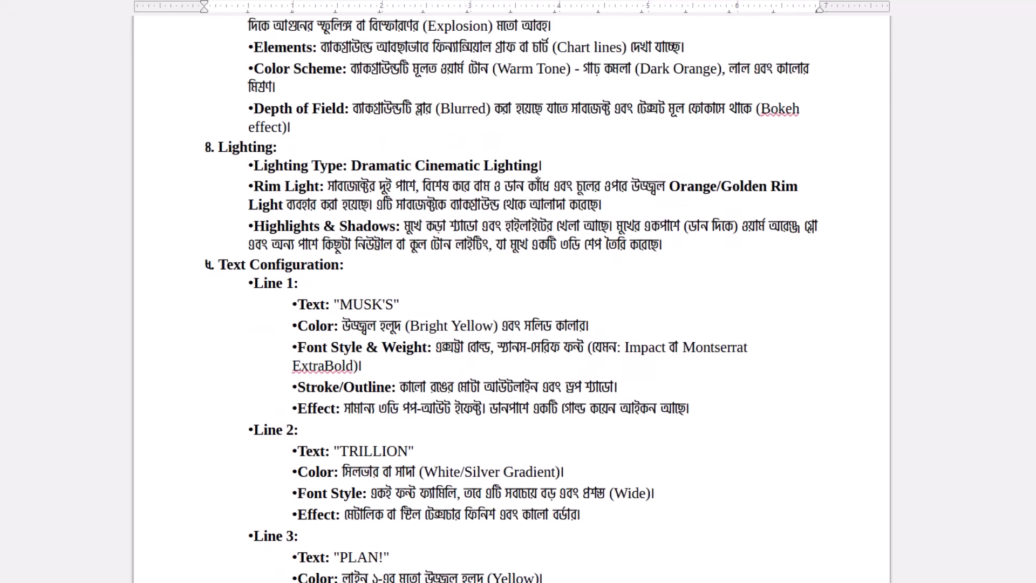
pyautogui.scroll(-6, 598, 304)
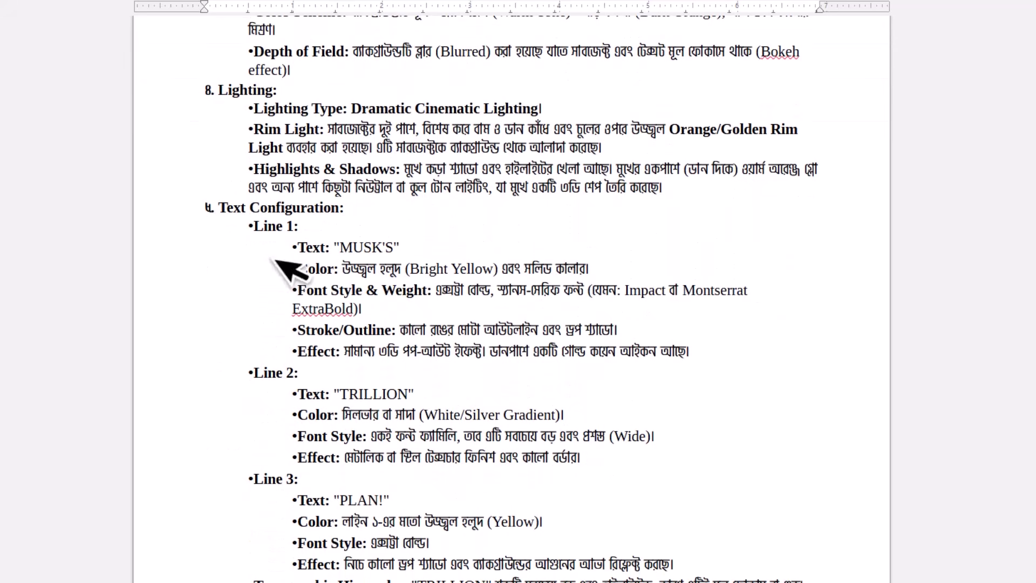
pyautogui.moveTo(197, 207); pyautogui.dragTo(663, 501)
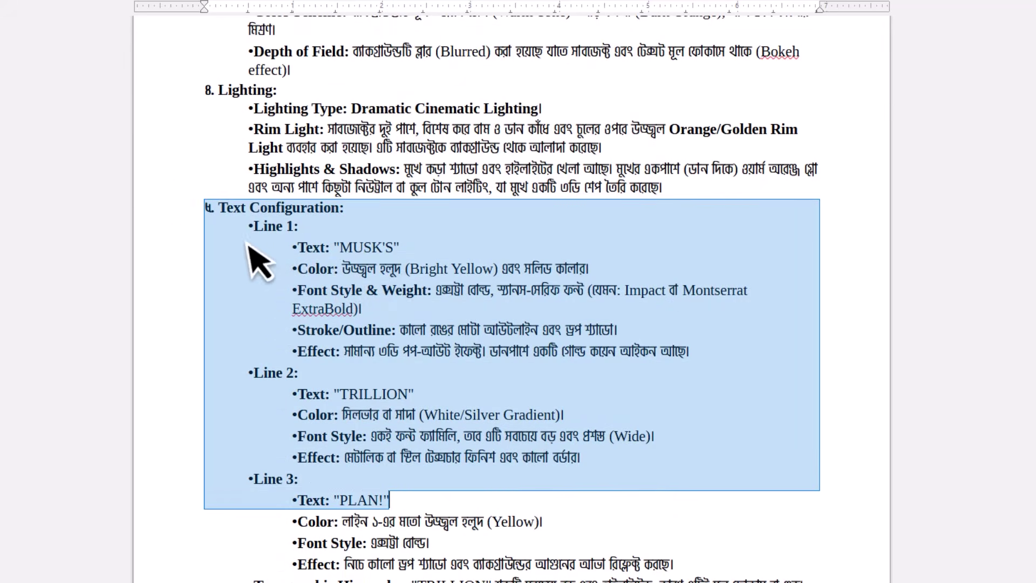
pyautogui.click(305, 261)
pyautogui.moveTo(339, 247); pyautogui.dragTo(384, 252)
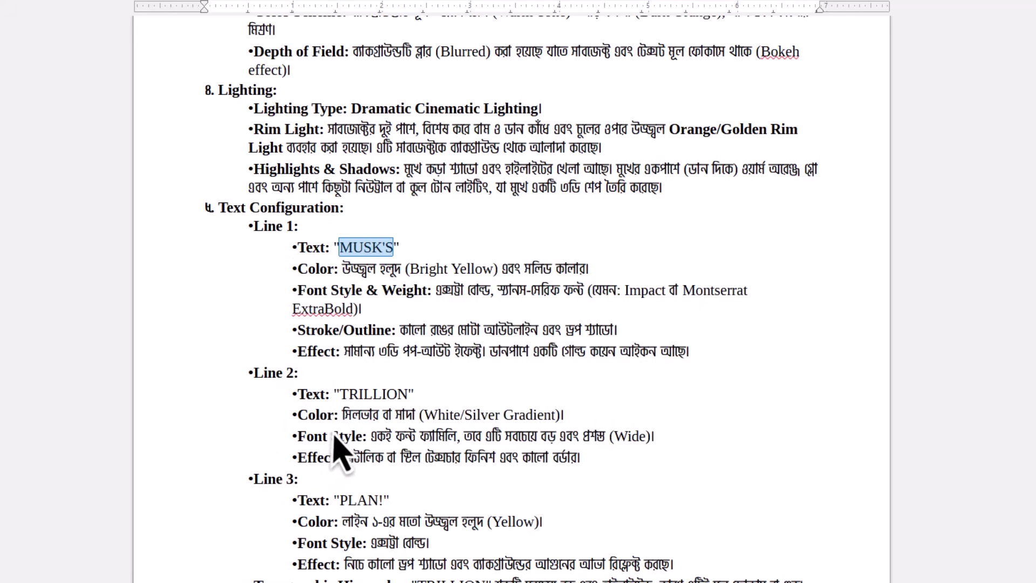
pyautogui.moveTo(229, 477); pyautogui.dragTo(673, 558)
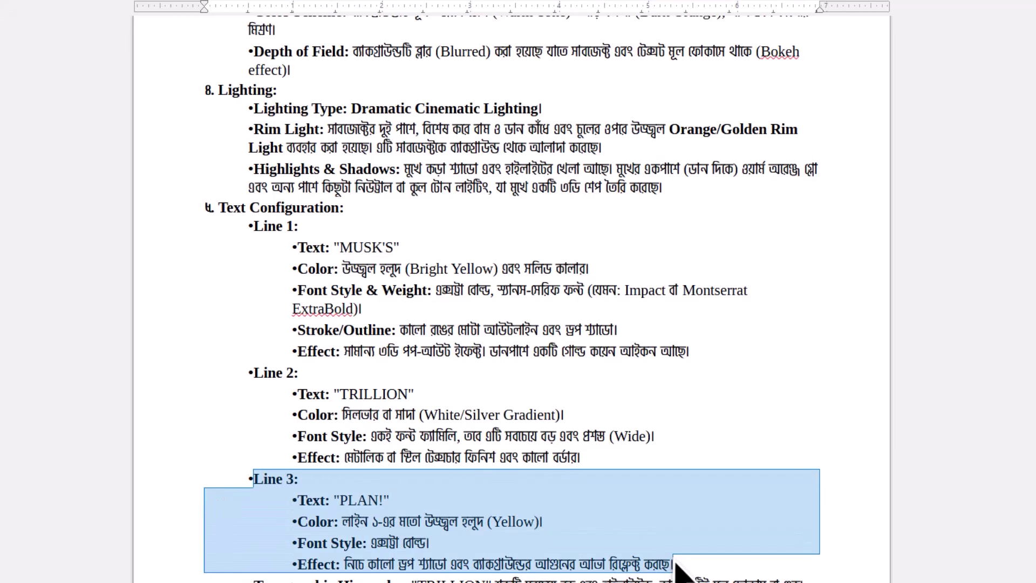
pyautogui.click(400, 247)
pyautogui.moveTo(342, 252); pyautogui.dragTo(398, 262)
pyautogui.moveTo(339, 394); pyautogui.dragTo(410, 402)
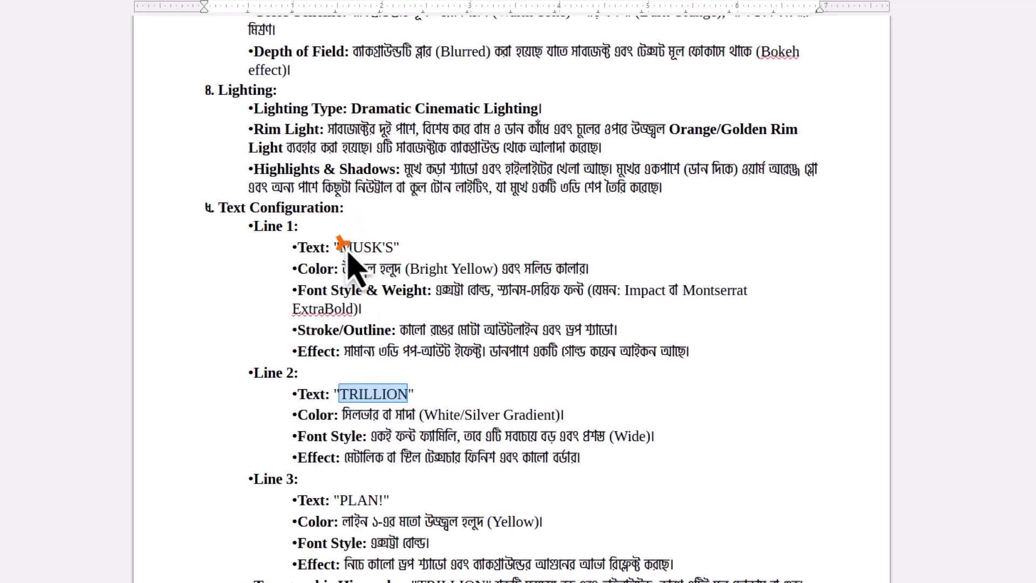
pyautogui.moveTo(341, 247); pyautogui.dragTo(397, 271)
pyautogui.scroll(-3, 388, 462)
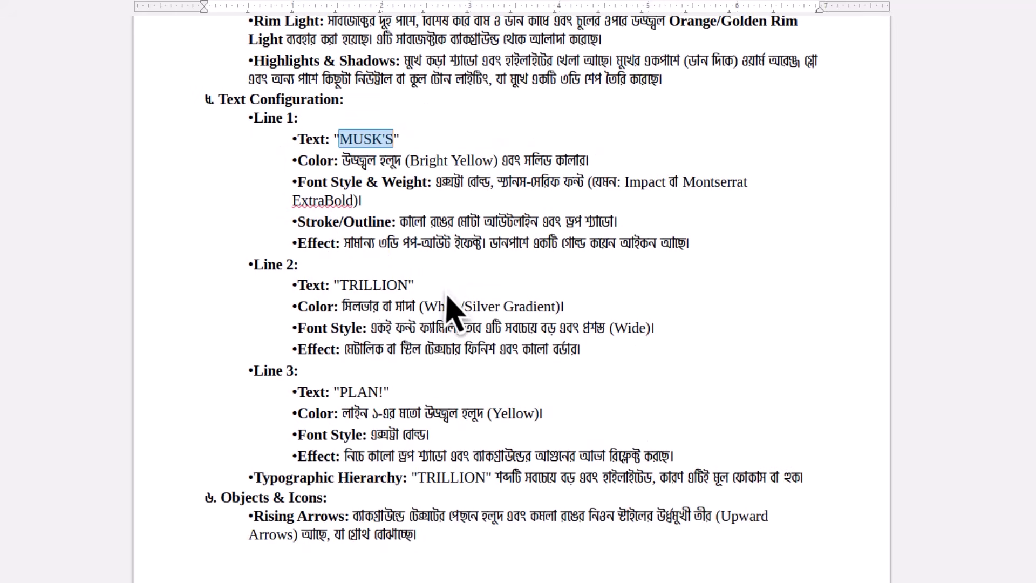
# Copy the complete assembled thumbnail prompt, from the designer introduction through the Special Effects line of Color & Finishing
pyautogui.scroll(-15, 447, 302)
pyautogui.scroll(8, 440, 323)
pyautogui.scroll(-8, 439, 324)
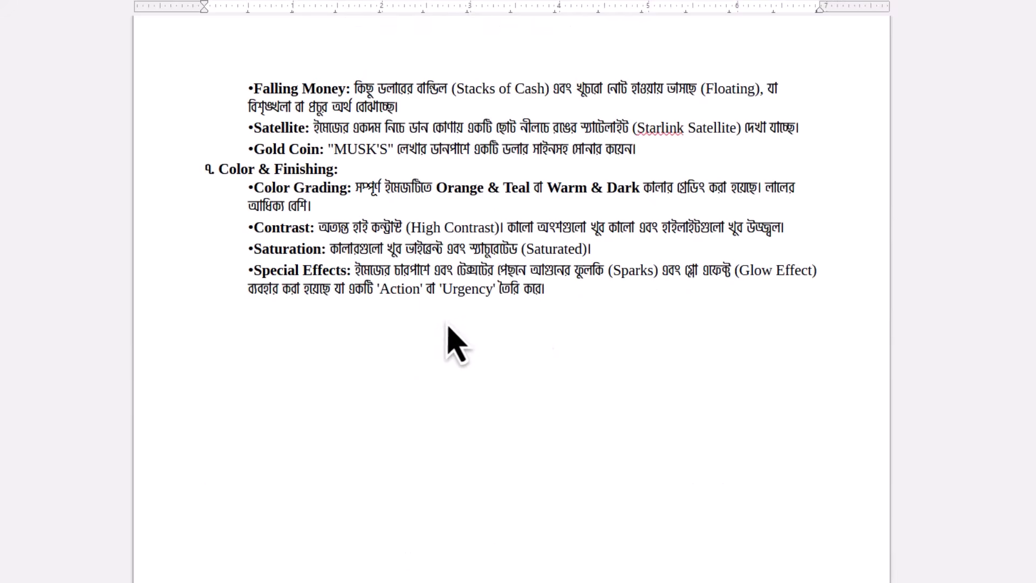
pyautogui.moveTo(582, 312); pyautogui.dragTo(201, 350)
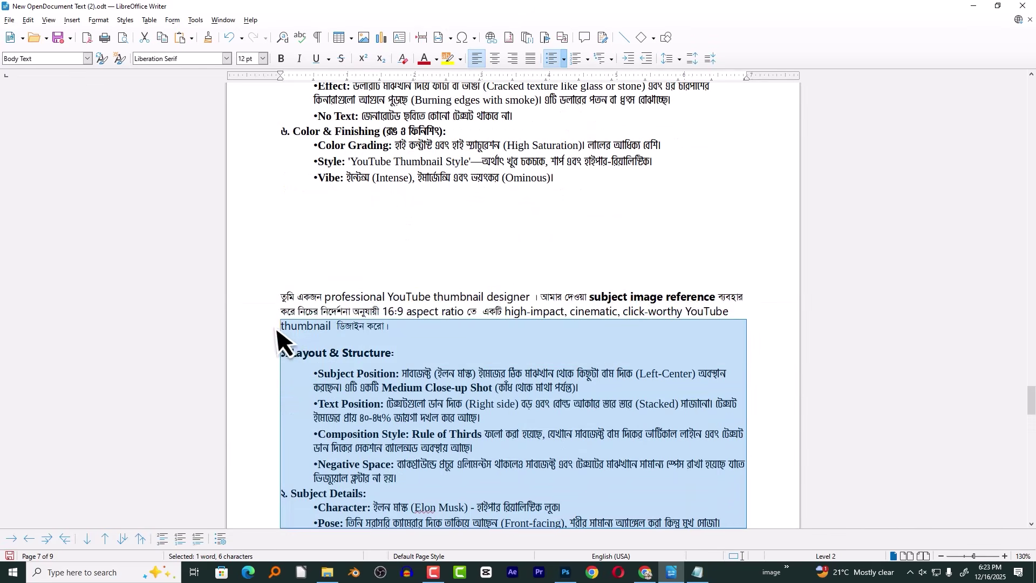
pyautogui.moveTo(276, 330); pyautogui.dragTo(277, 308)
pyautogui.rightClick(290, 300)
pyautogui.click(315, 322)
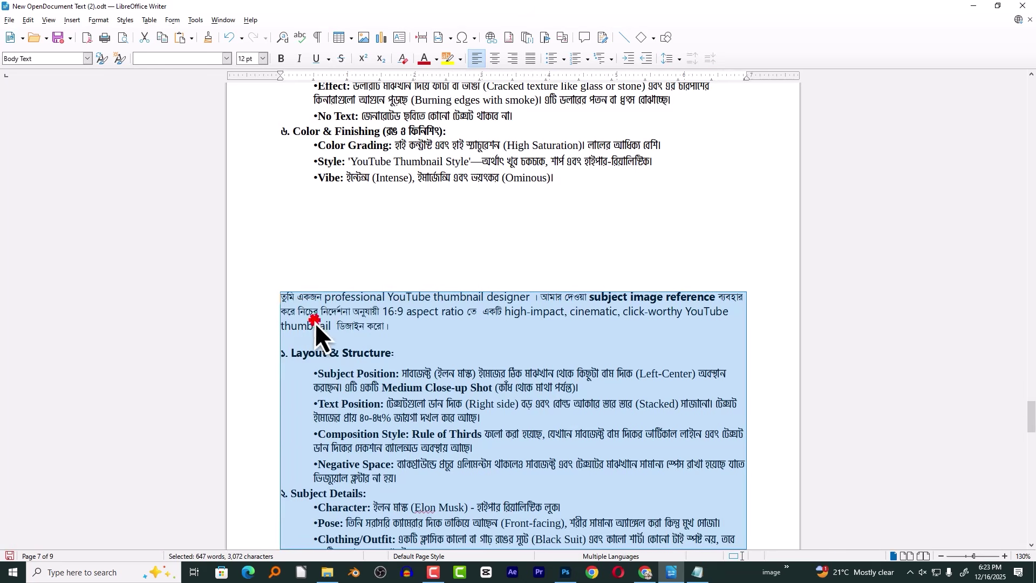
pyautogui.click(646, 573)
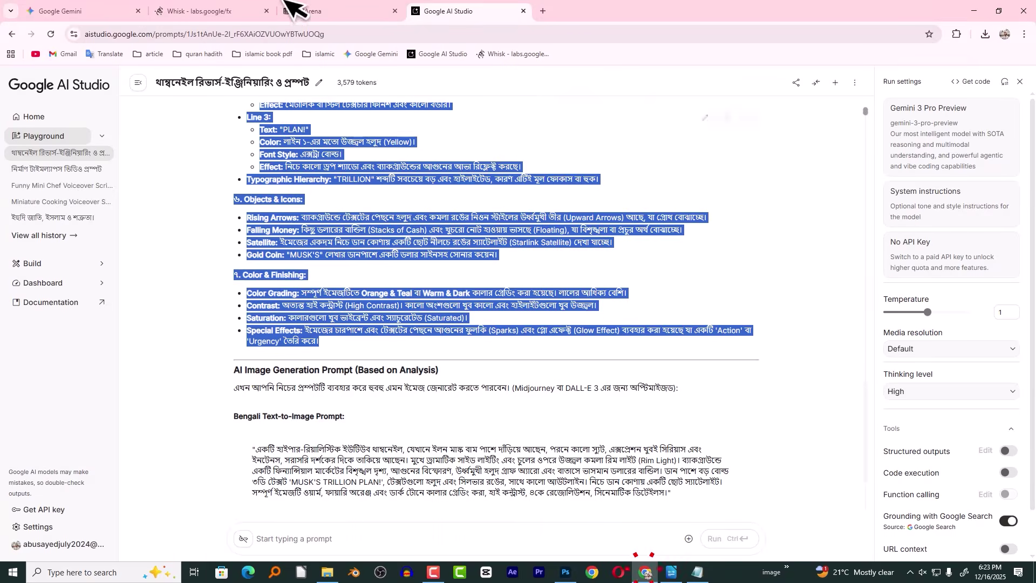
pyautogui.click(111, 12)
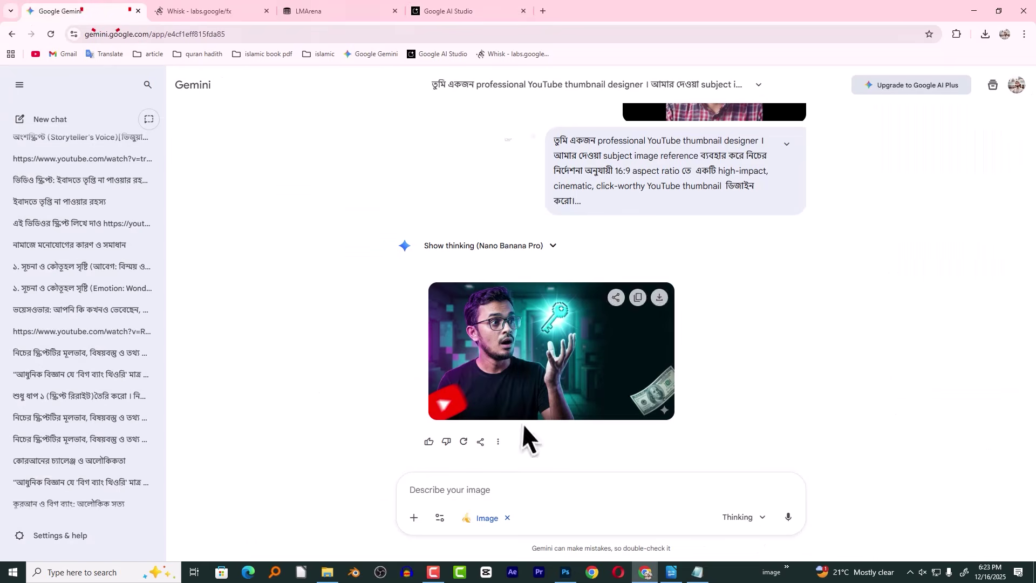
pyautogui.click(411, 524)
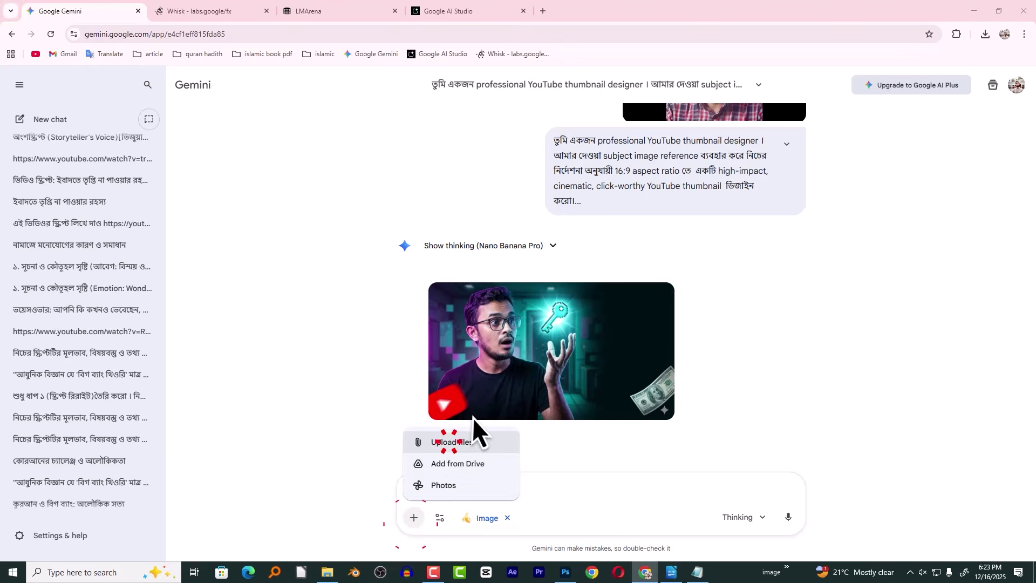
pyautogui.click(473, 432)
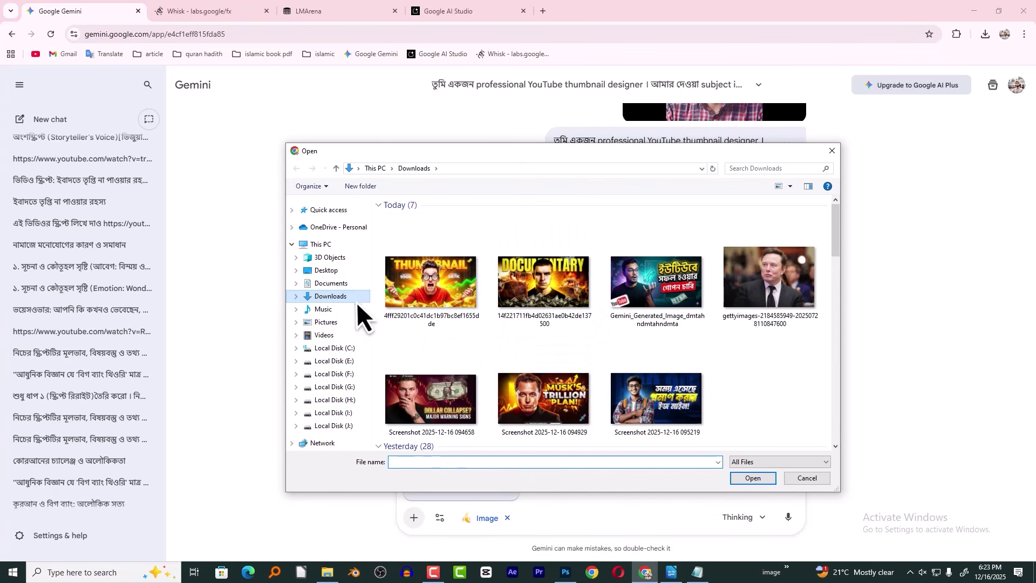
pyautogui.click(765, 269)
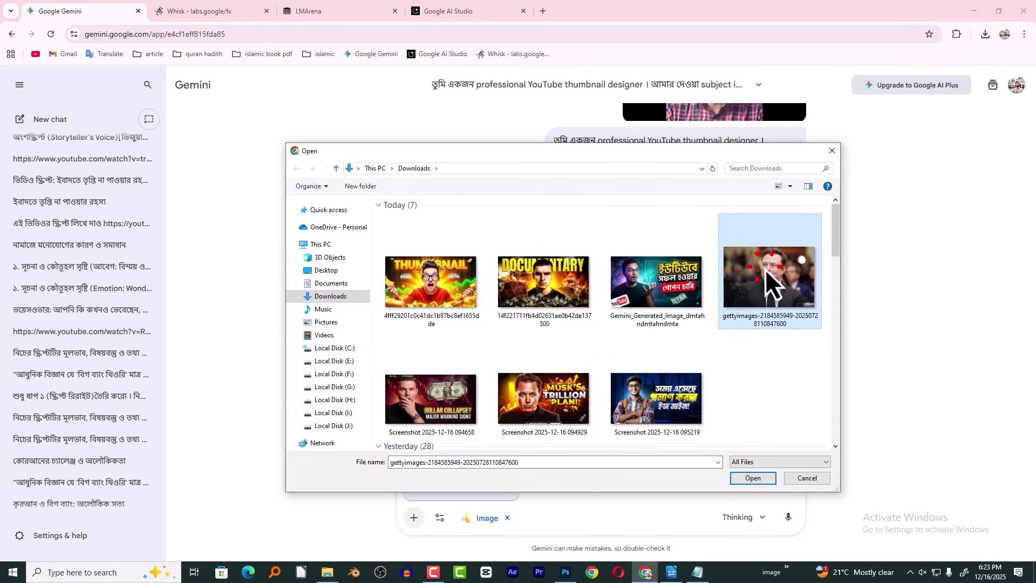
pyautogui.doubleClick(774, 260)
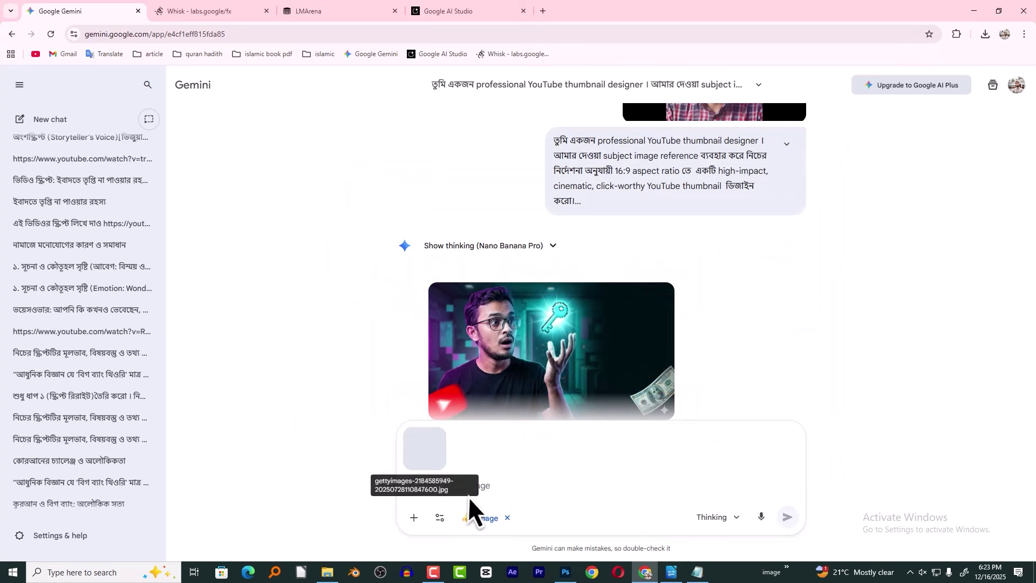
pyautogui.hotkey('ctrl', 'v')
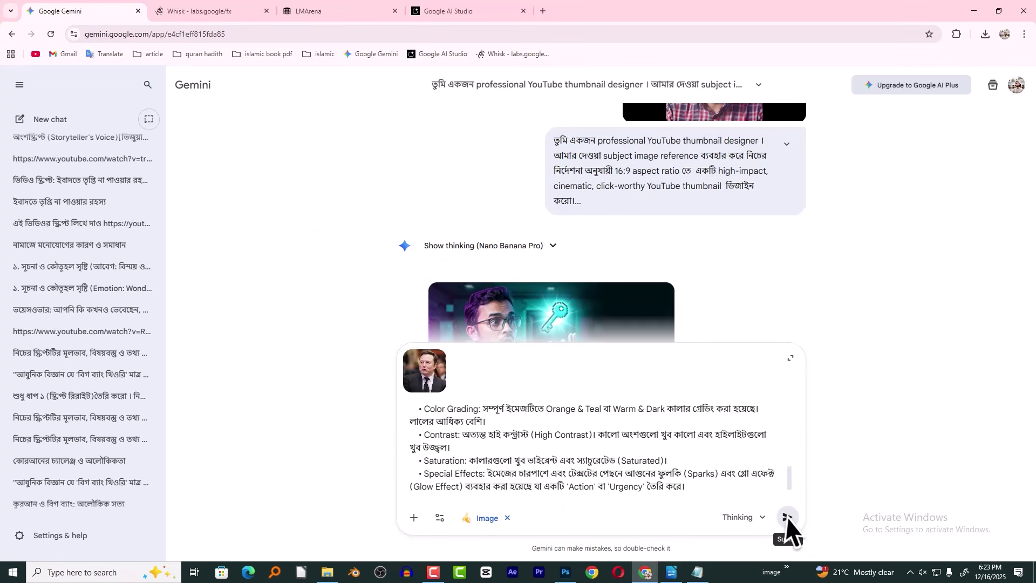
pyautogui.click(787, 516)
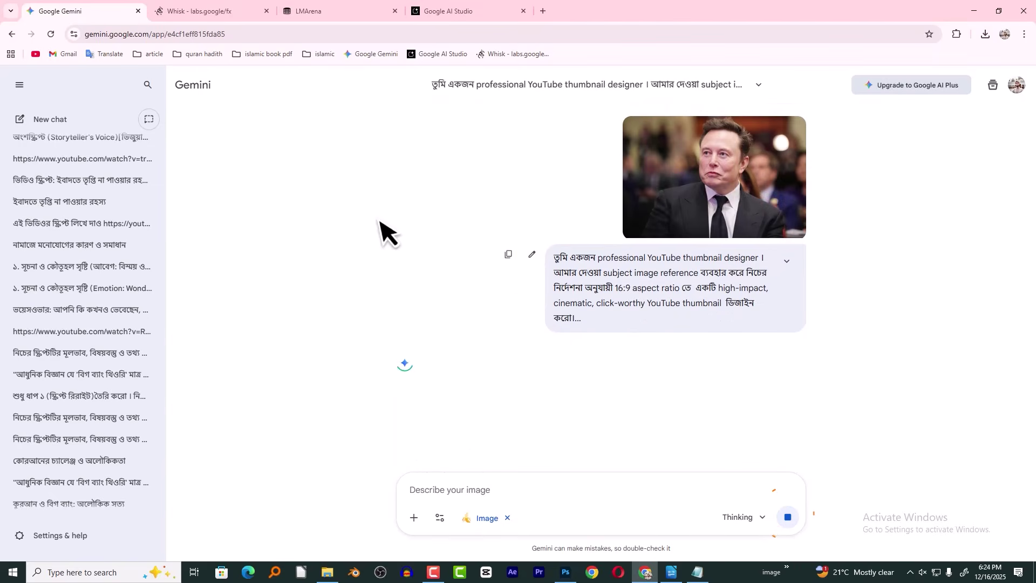
# In LMArena's side-by-side image chat, attach the same gettyimages portrait and submit it with the copied thumbnail prompt
pyautogui.click(335, 9)
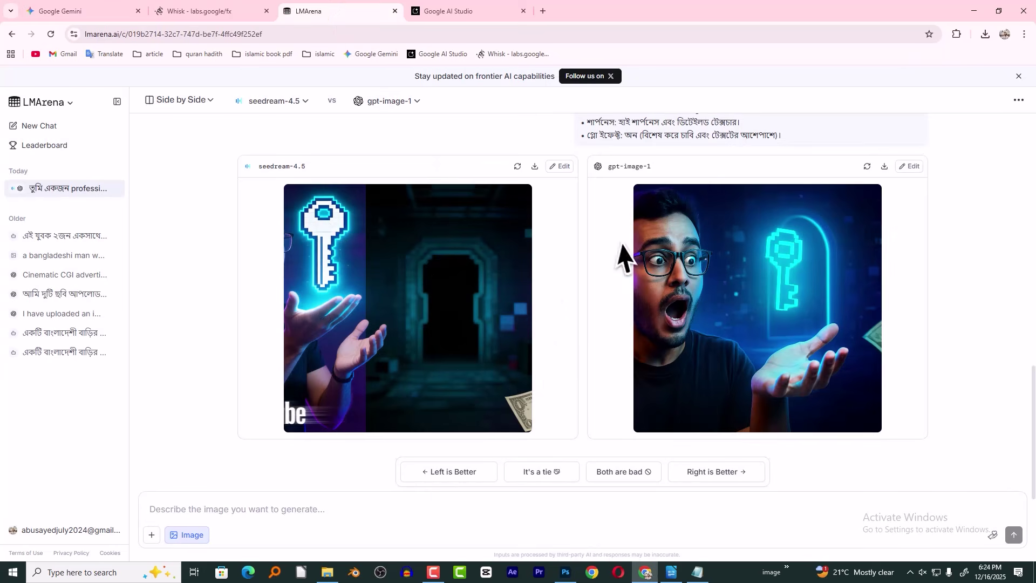
pyautogui.click(152, 535)
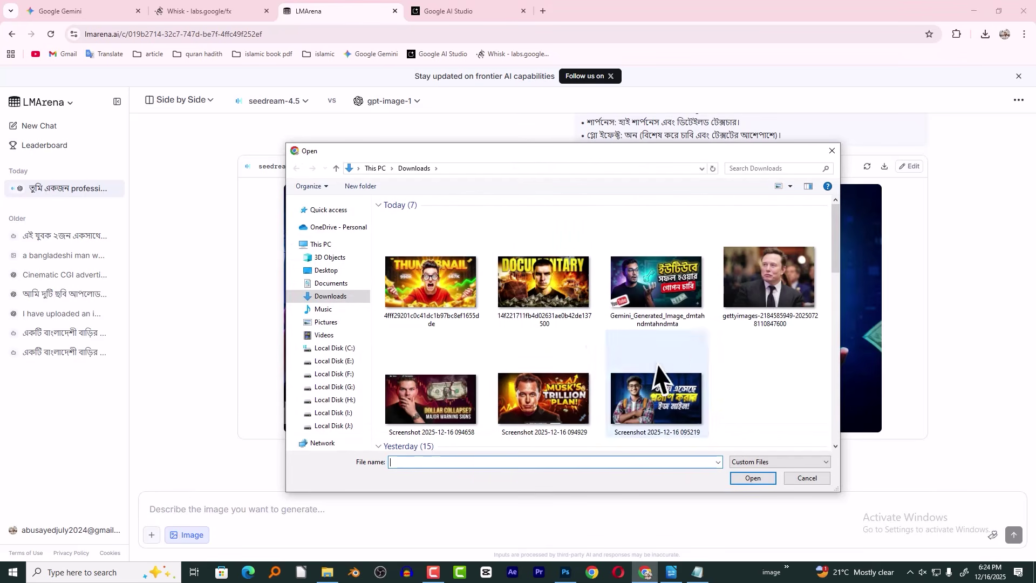
pyautogui.doubleClick(760, 292)
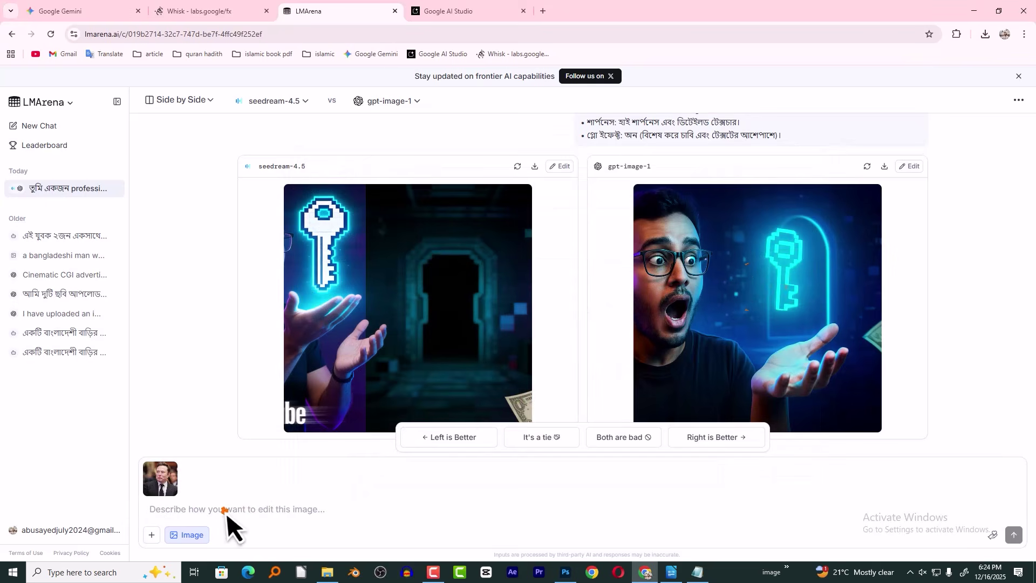
pyautogui.hotkey('ctrl', 'v')
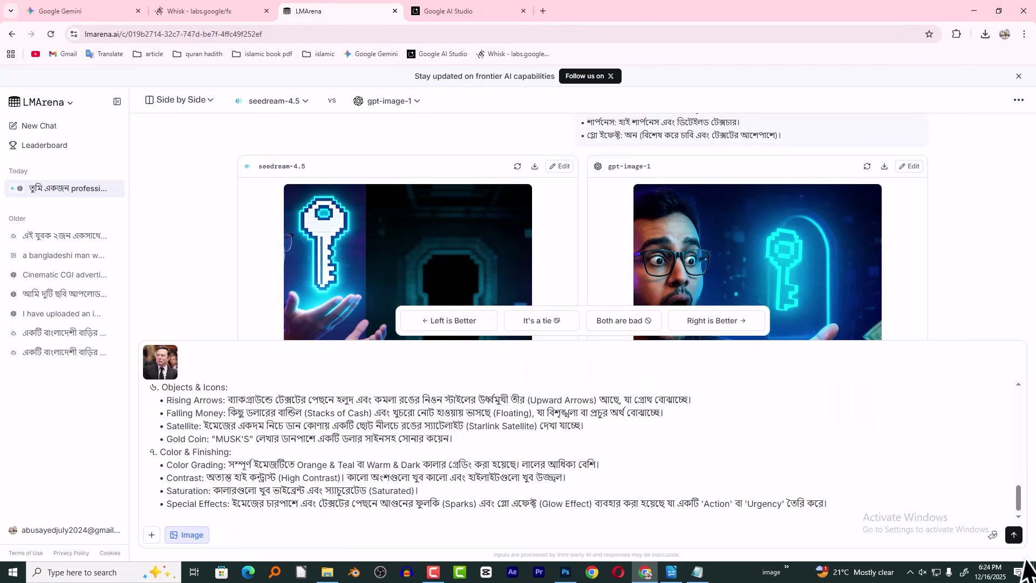
pyautogui.click(1014, 541)
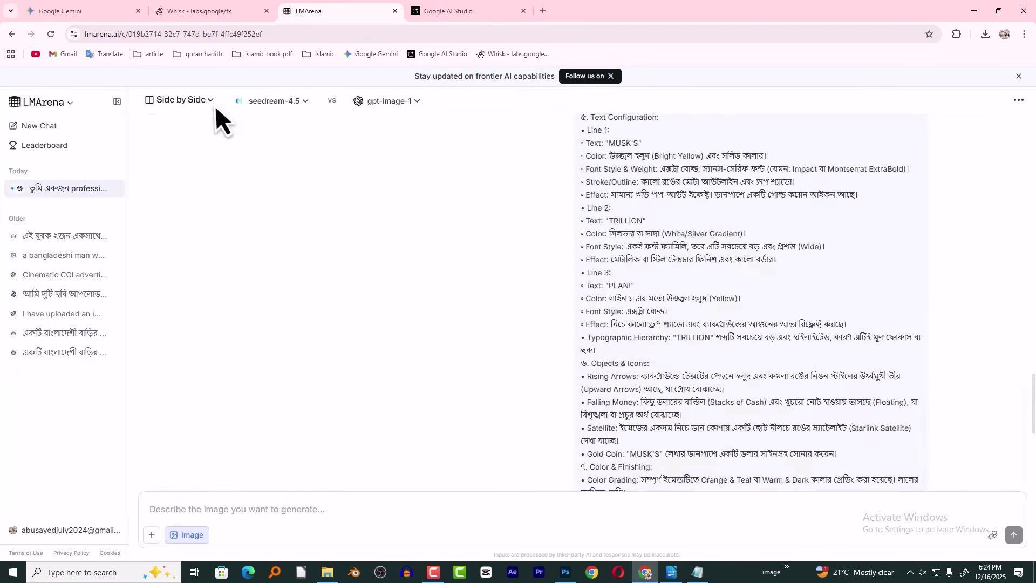
pyautogui.click(213, 102)
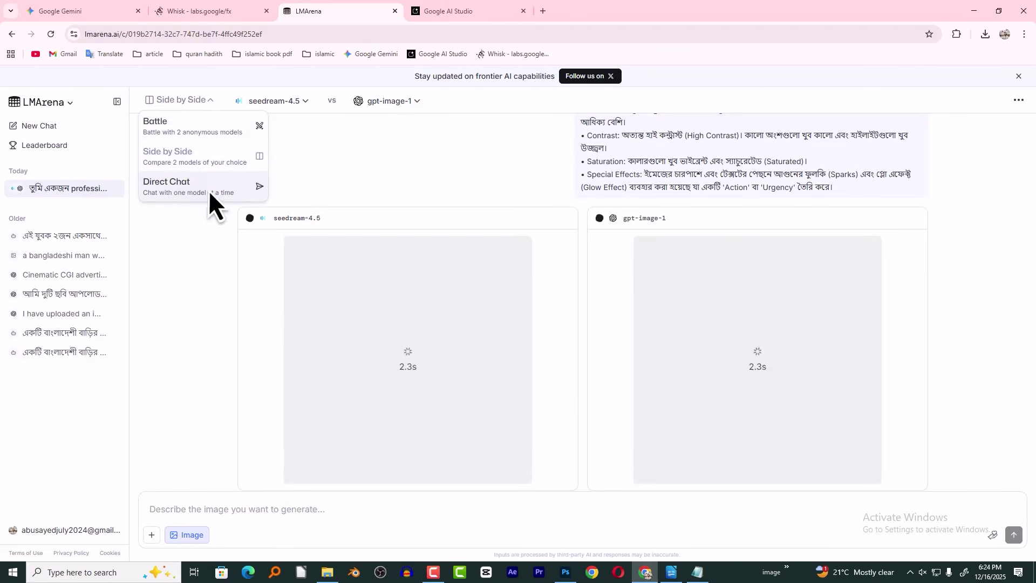
pyautogui.press('Escape')
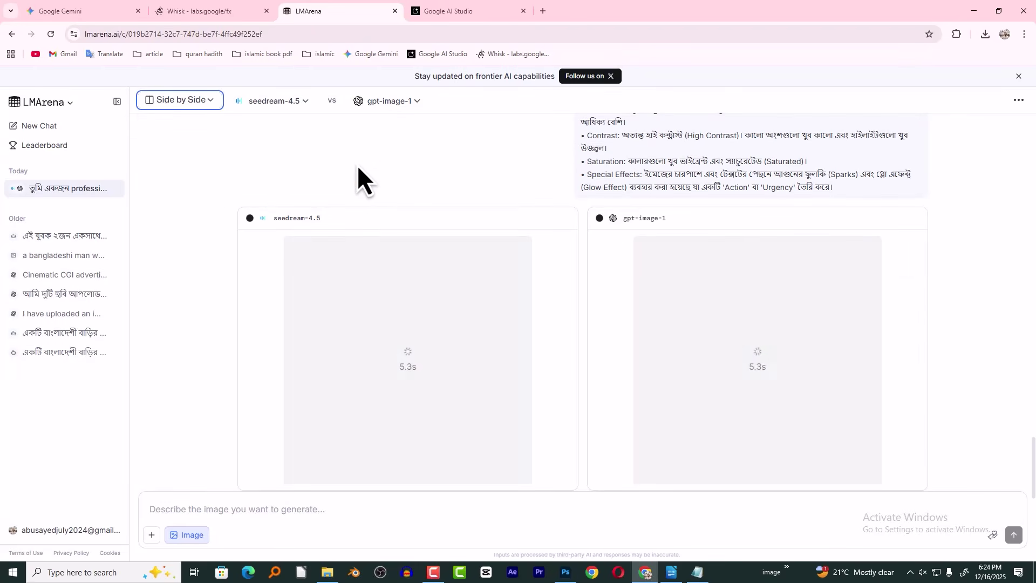
# Enlarge Gemini's generated thumbnail and compare it with the original reference thumbnail, Screenshot 2025-12-16 094929.jpg, placed alongside it
pyautogui.click(92, 11)
pyautogui.scroll(-2, 664, 334)
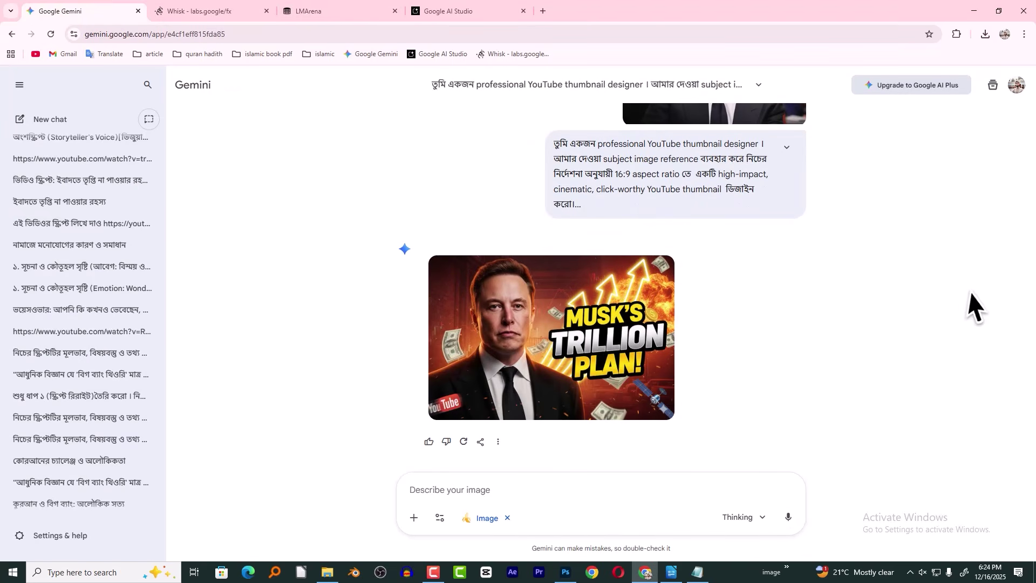
pyautogui.click(603, 337)
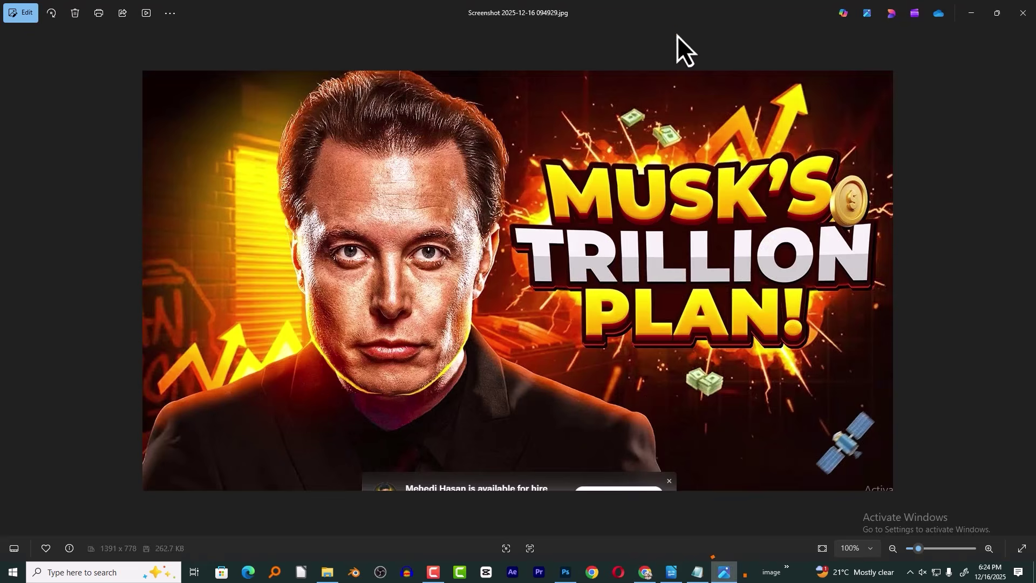
pyautogui.doubleClick(678, 36)
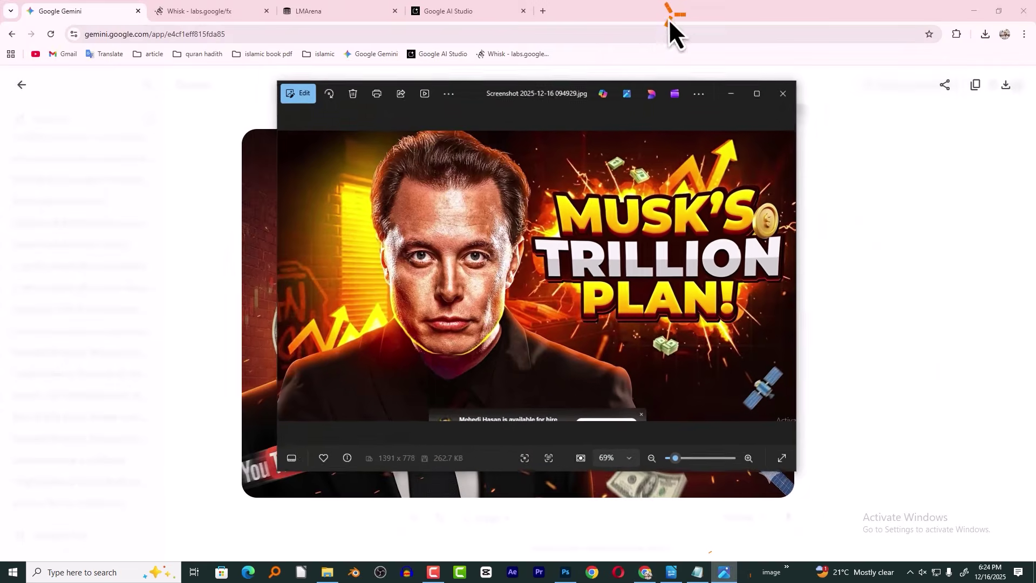
pyautogui.moveTo(636, 87); pyautogui.dragTo(795, 116)
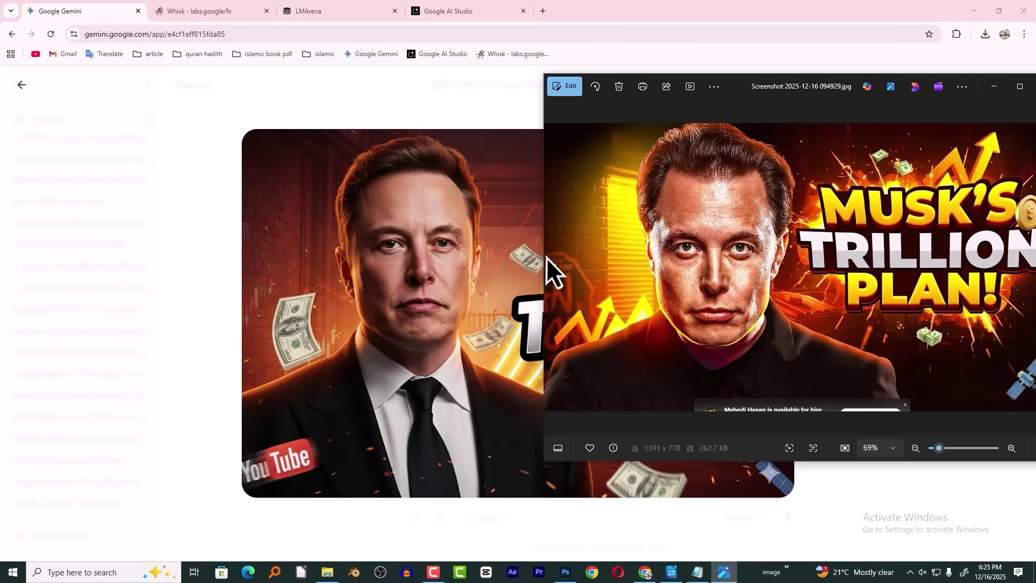
pyautogui.click(438, 228)
# Download the generated Musk thumbnail from Gemini and open the PNG in Photoshop as its own document
pyautogui.click(1006, 87)
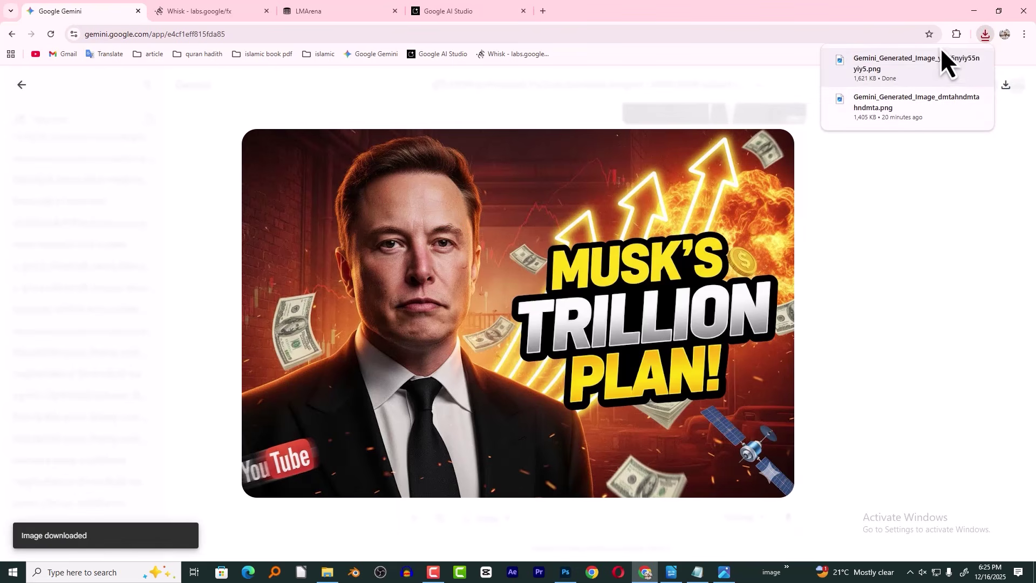
pyautogui.click(953, 60)
pyautogui.moveTo(184, 216); pyautogui.dragTo(453, 41)
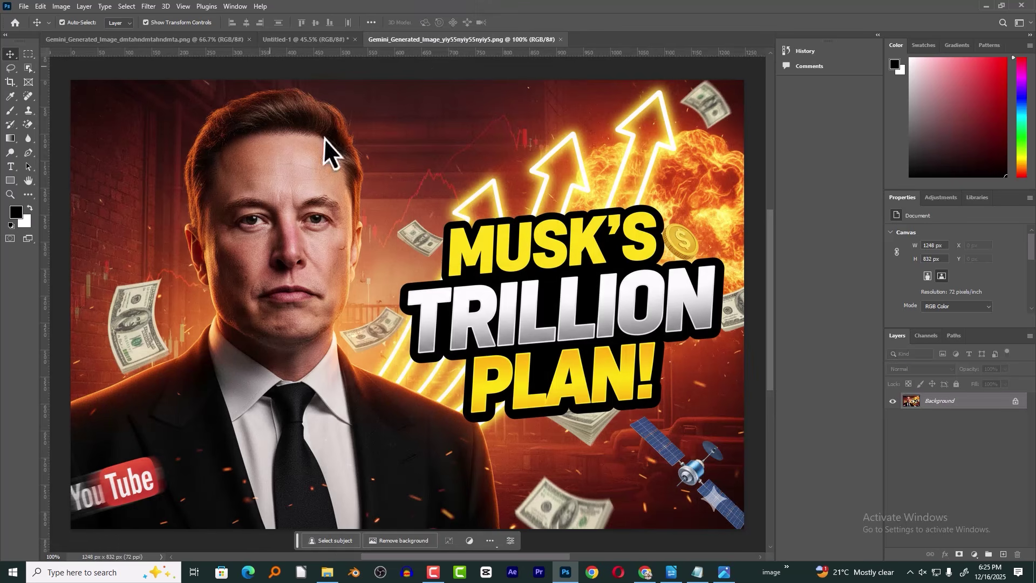
pyautogui.scroll(-3, 476, 241)
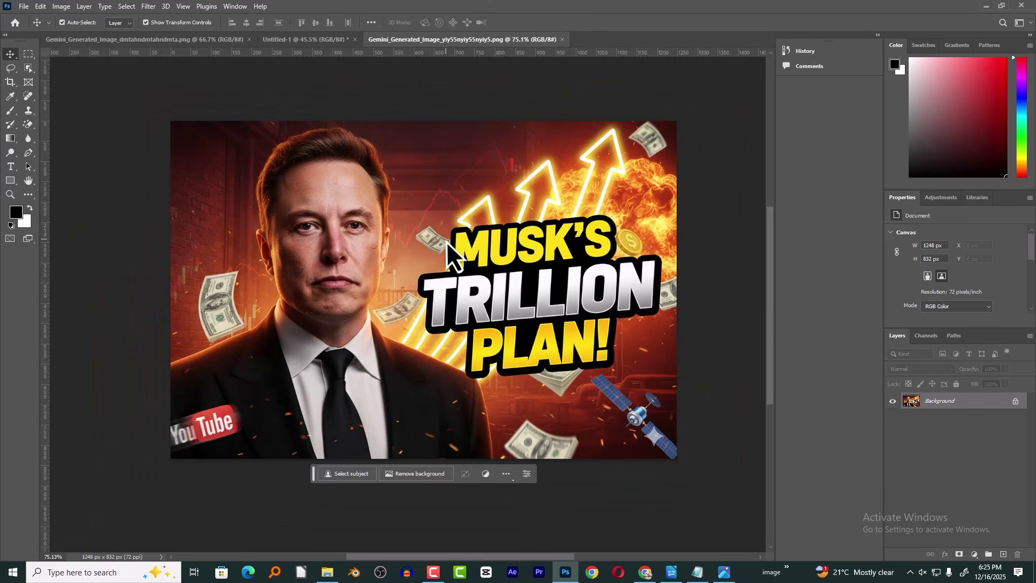
# Open the thumbnail in the Camera Raw Filter and set Sharpening to 95 and Noise Reduction to 35
pyautogui.click(149, 6)
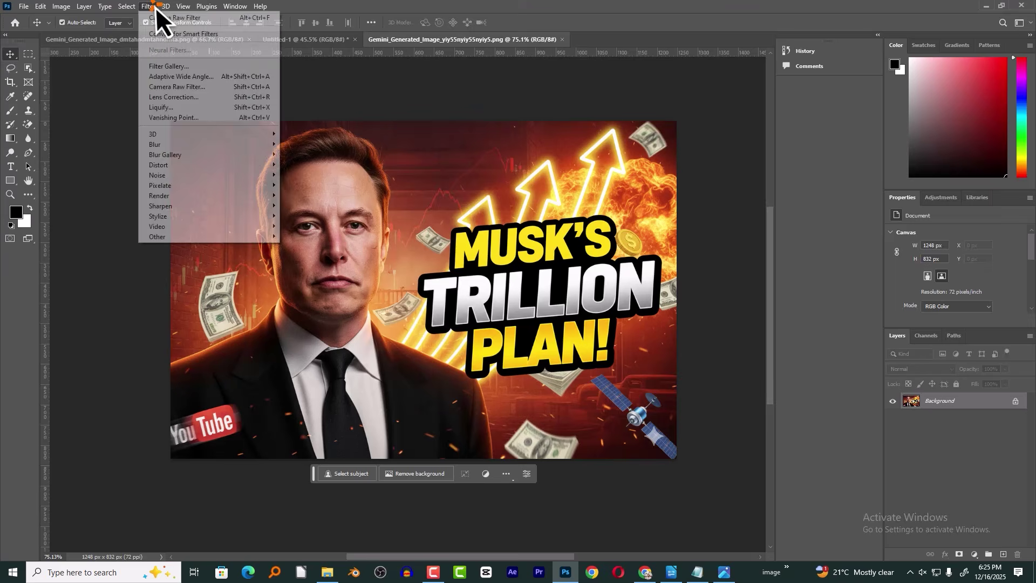
pyautogui.click(189, 93)
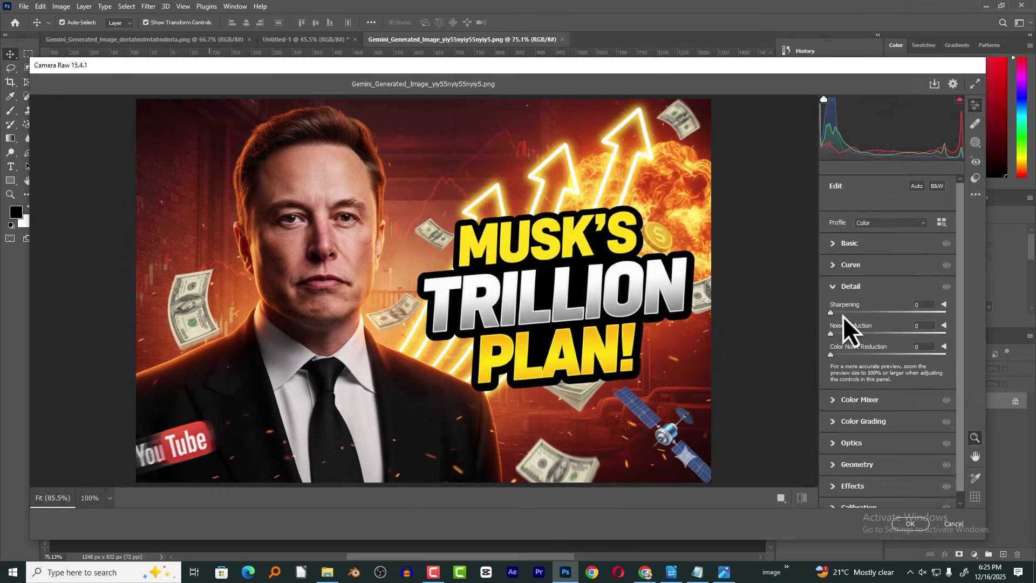
pyautogui.moveTo(842, 315); pyautogui.dragTo(934, 315)
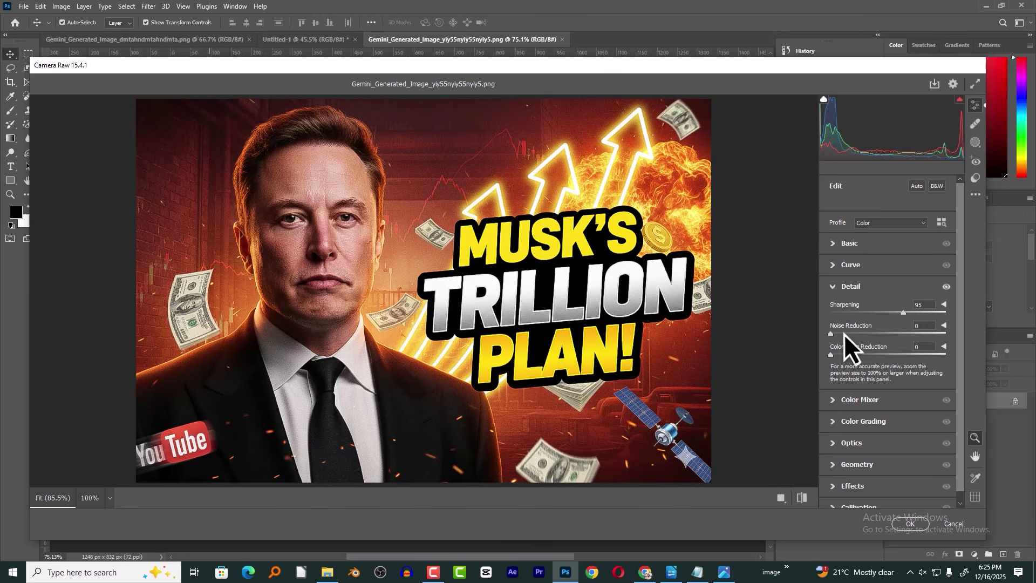
pyautogui.moveTo(877, 338); pyautogui.dragTo(870, 338)
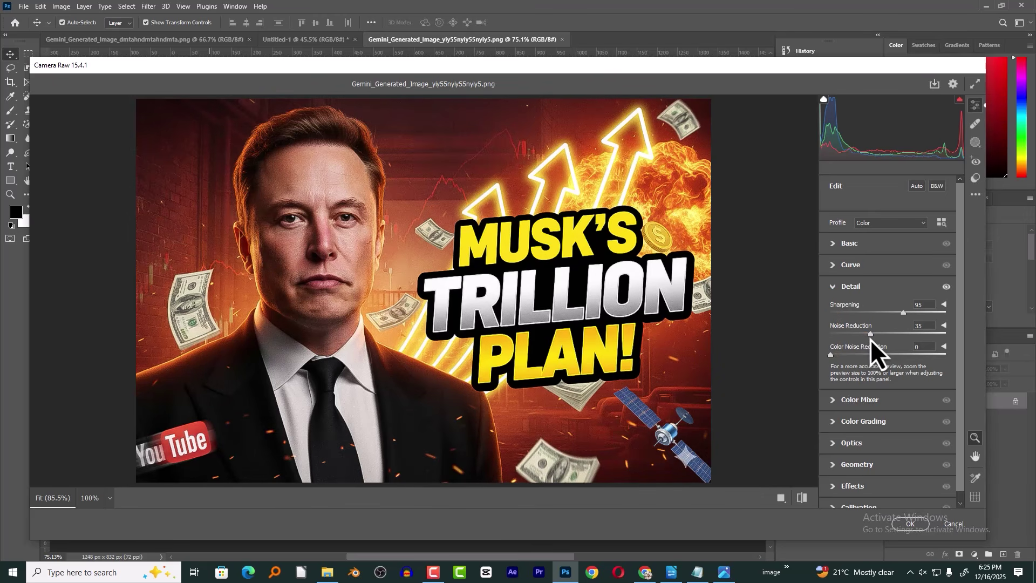
# Set Vibrance to +83 and Shadows to +41 in the Basic adjustments, and apply the Camera Raw Filter to the thumbnail
pyautogui.click(850, 247)
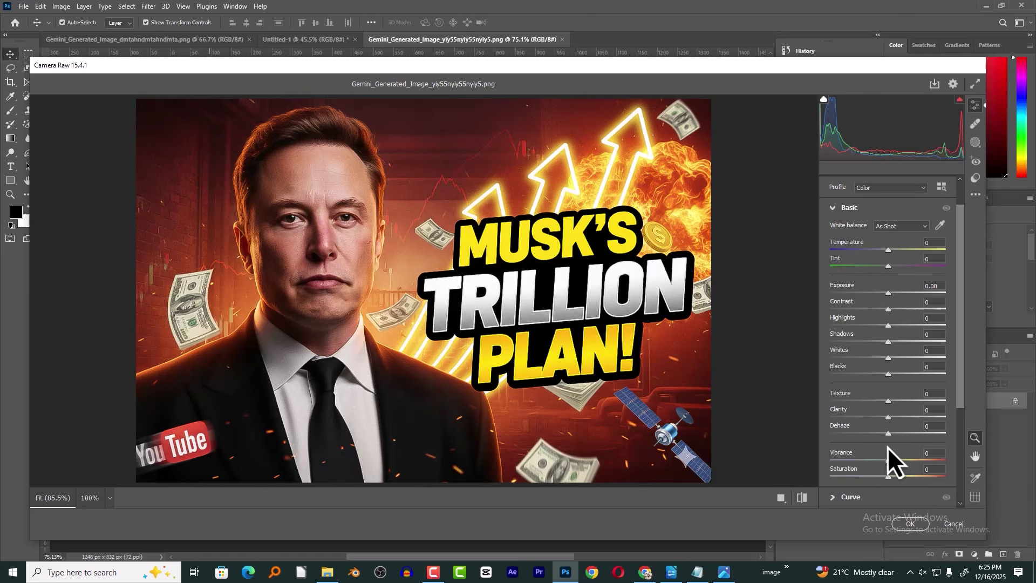
pyautogui.moveTo(890, 465); pyautogui.dragTo(934, 470)
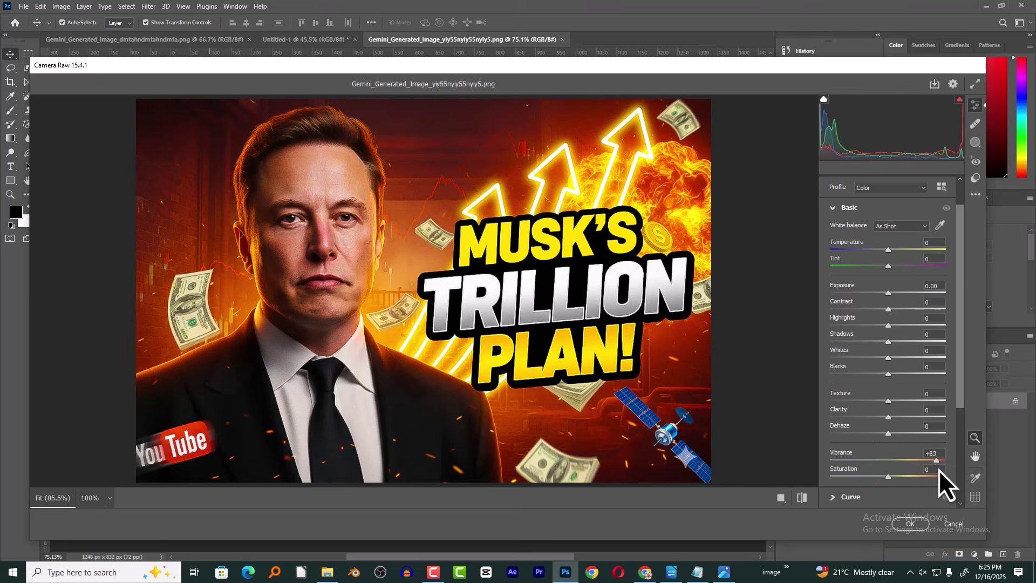
pyautogui.moveTo(890, 330); pyautogui.dragTo(926, 340)
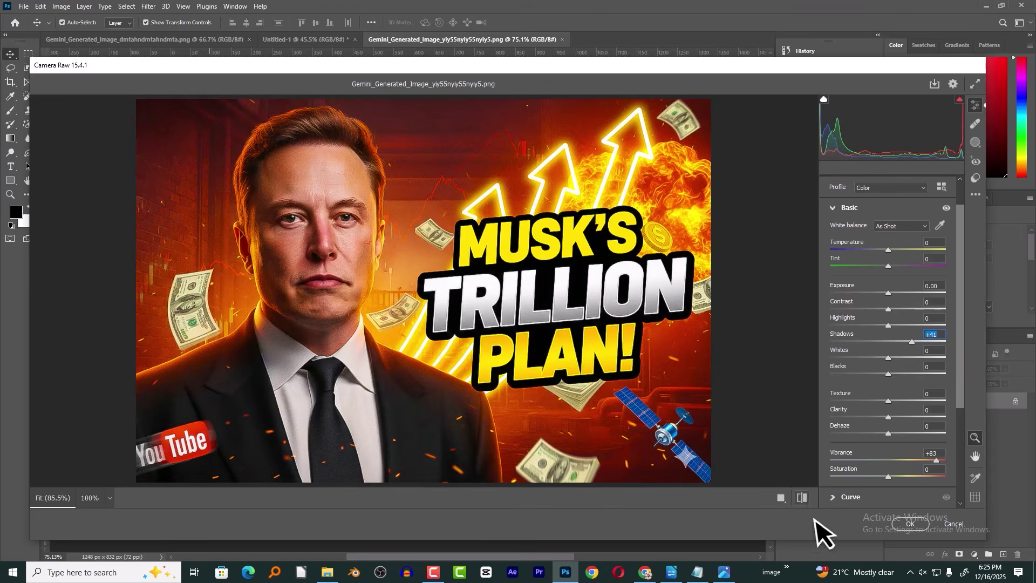
pyautogui.click(911, 526)
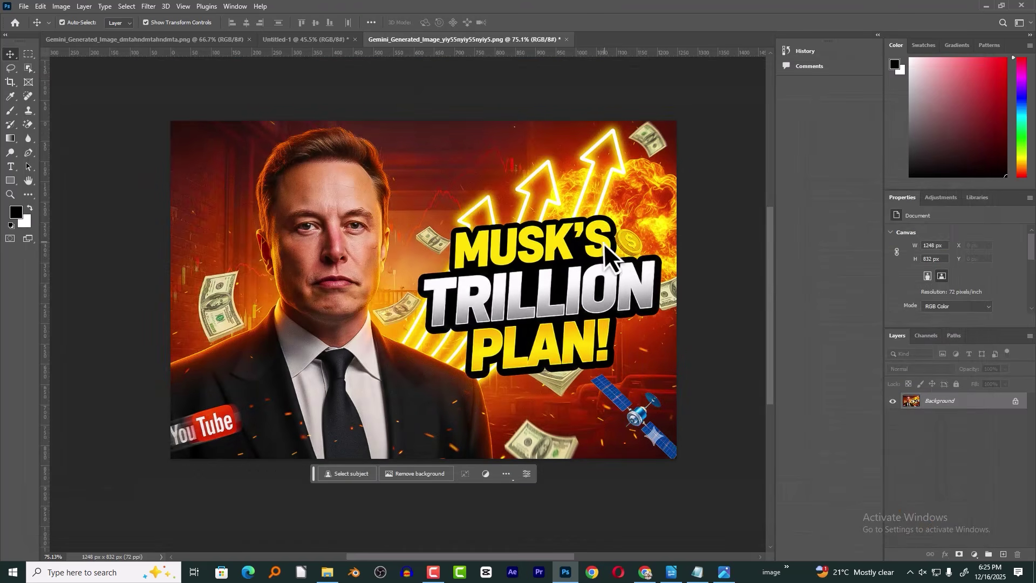
pyautogui.hotkey('ctrl', '-')
pyautogui.hotkey('ctrl', '-')
pyautogui.hotkey('ctrl', '-')
# Compare the enlarged seedream-4.5 and gpt-image-1 thumbnails in LMArena, and return to the prompt document in LibreOffice Writer
pyautogui.click(645, 572)
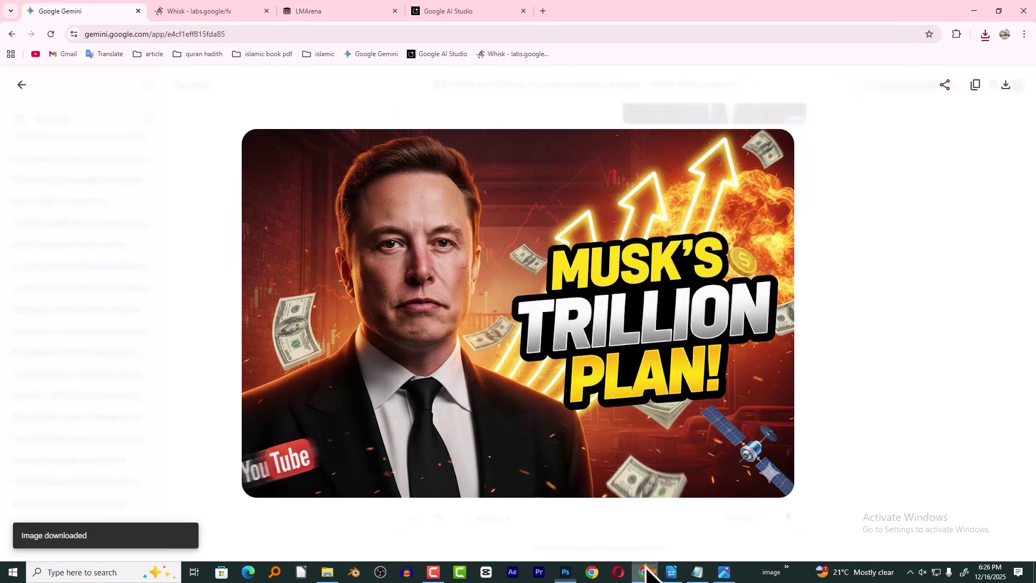
pyautogui.click(325, 12)
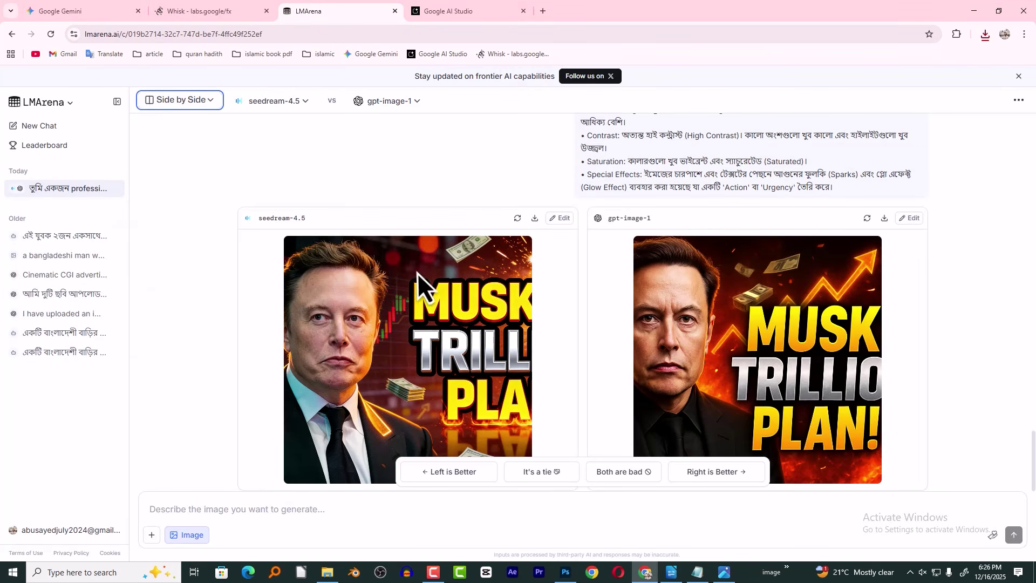
pyautogui.click(464, 328)
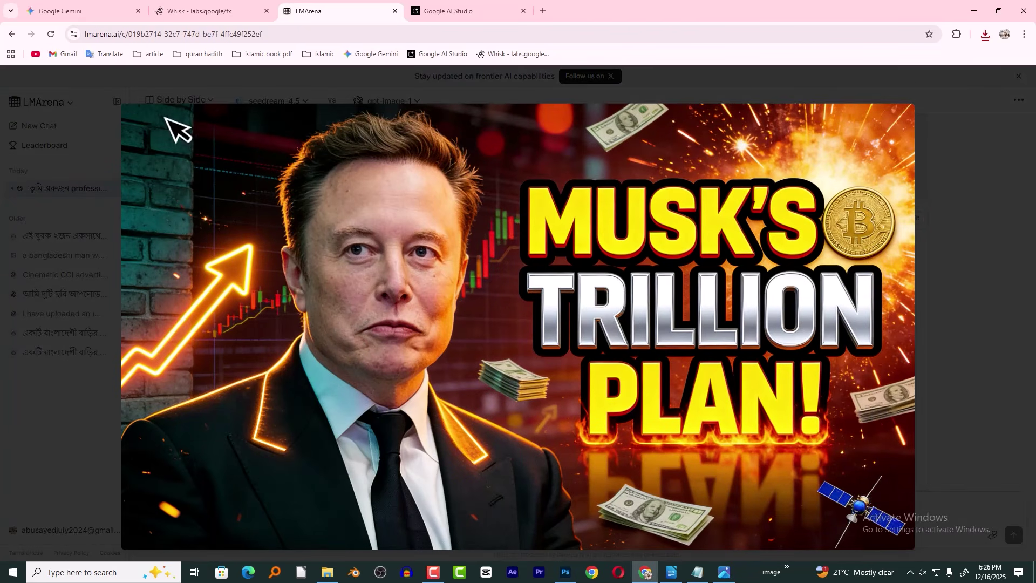
pyautogui.click(1016, 207)
pyautogui.click(721, 318)
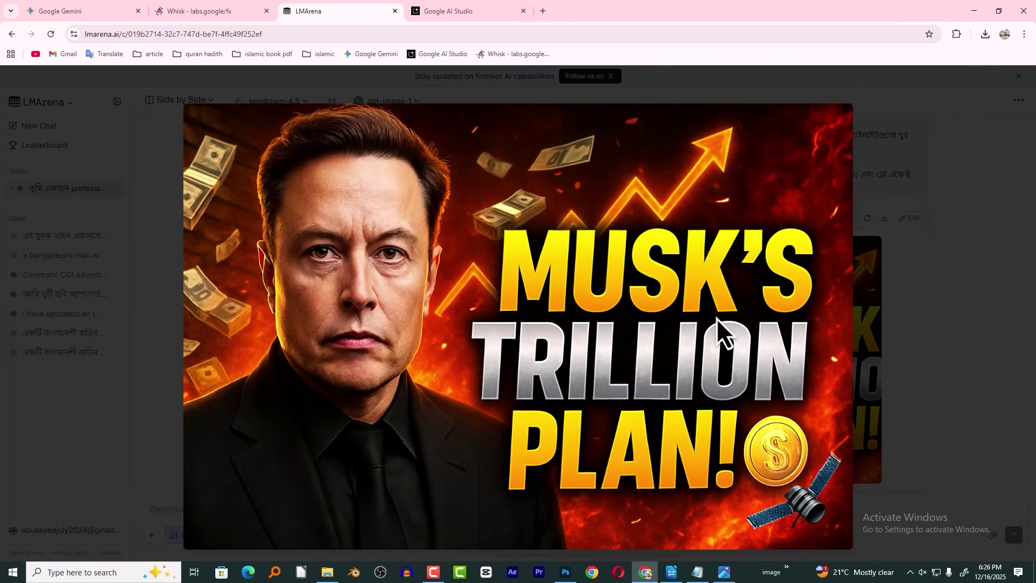
pyautogui.click(947, 216)
pyautogui.click(389, 303)
pyautogui.click(961, 229)
pyautogui.click(673, 569)
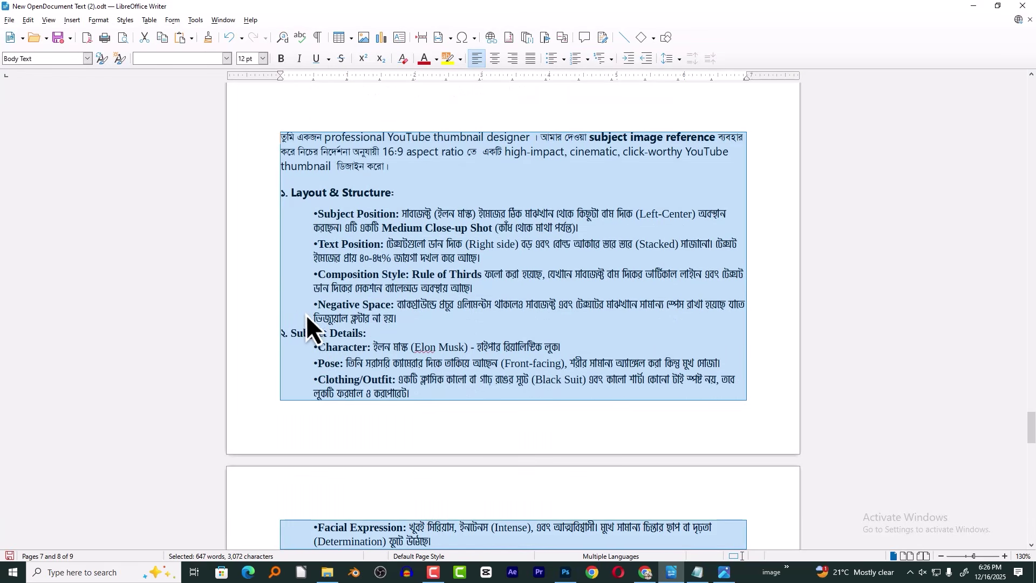
# Copy the bullet on clean area and negative space from the earlier prompt in the document
pyautogui.click(383, 243)
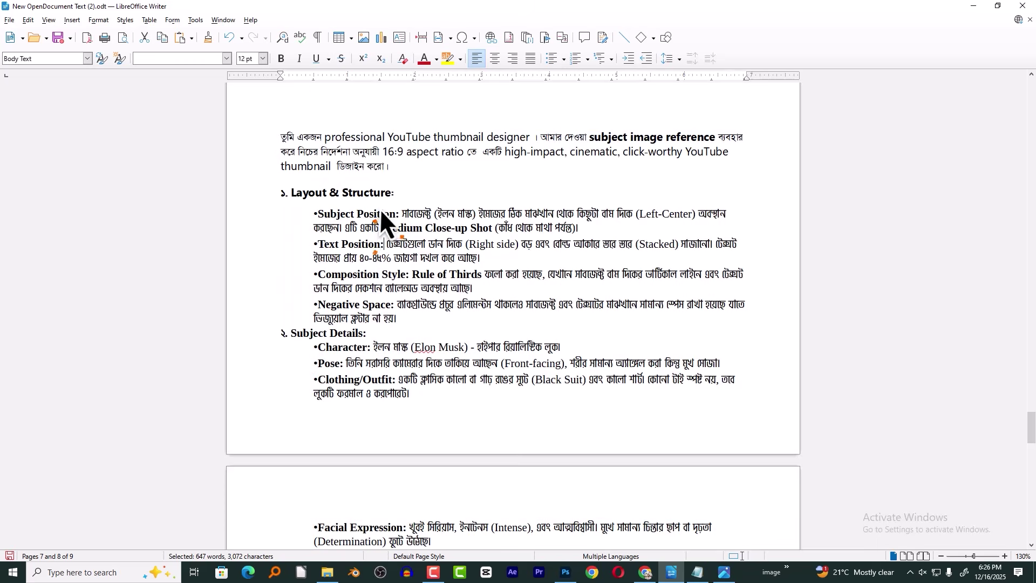
pyautogui.scroll(3, 335, 324)
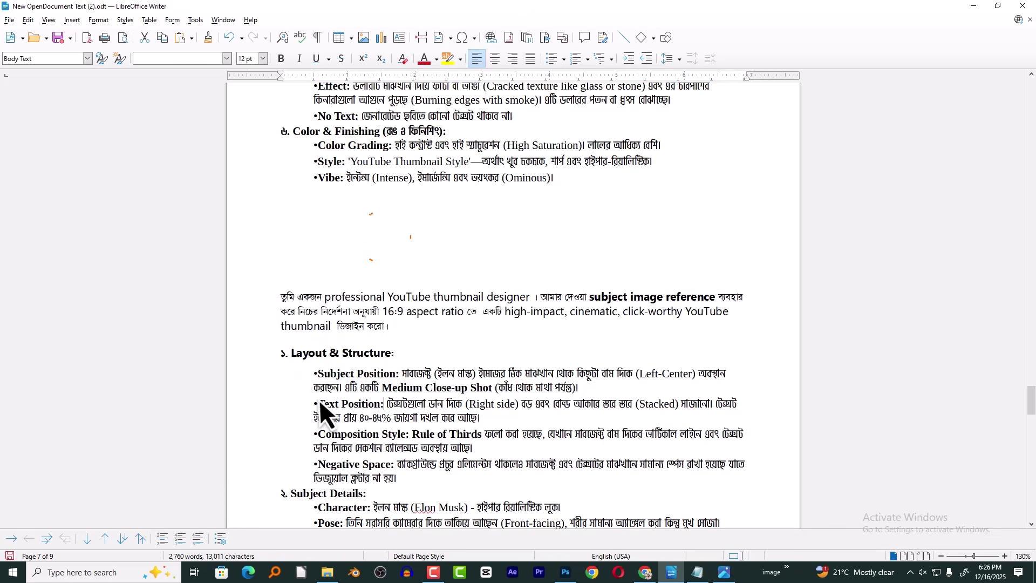
pyautogui.click(430, 479)
pyautogui.scroll(1, 406, 479)
pyautogui.moveTo(1029, 395); pyautogui.dragTo(1033, 200)
pyautogui.moveTo(318, 263); pyautogui.dragTo(562, 279)
pyautogui.moveTo(1030, 189); pyautogui.dragTo(1032, 401)
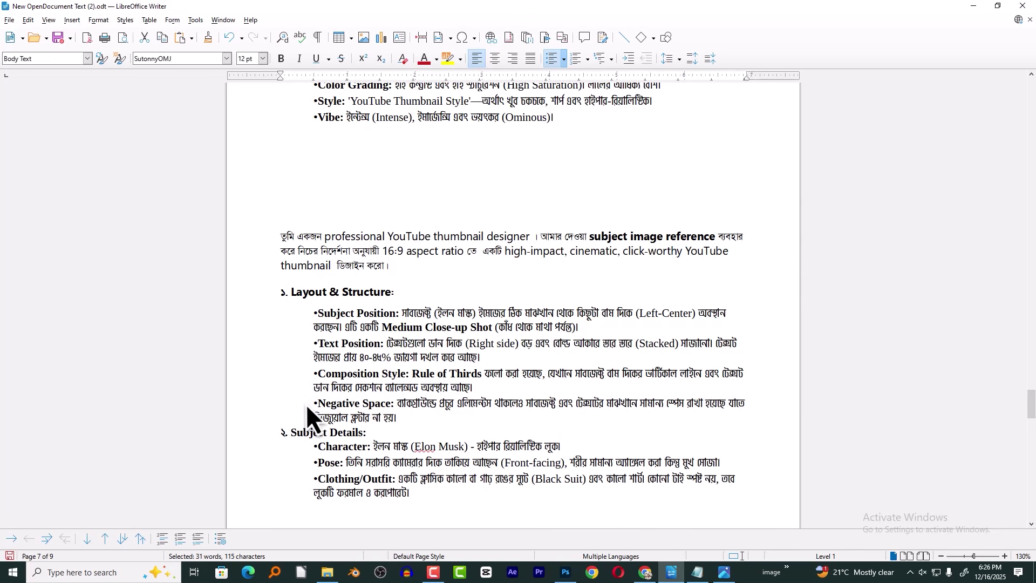
# Replace the Text Position bullet under Layout & Structure with the copied clean-area bullet reserving 60% of the frame's right side
pyautogui.click(420, 420)
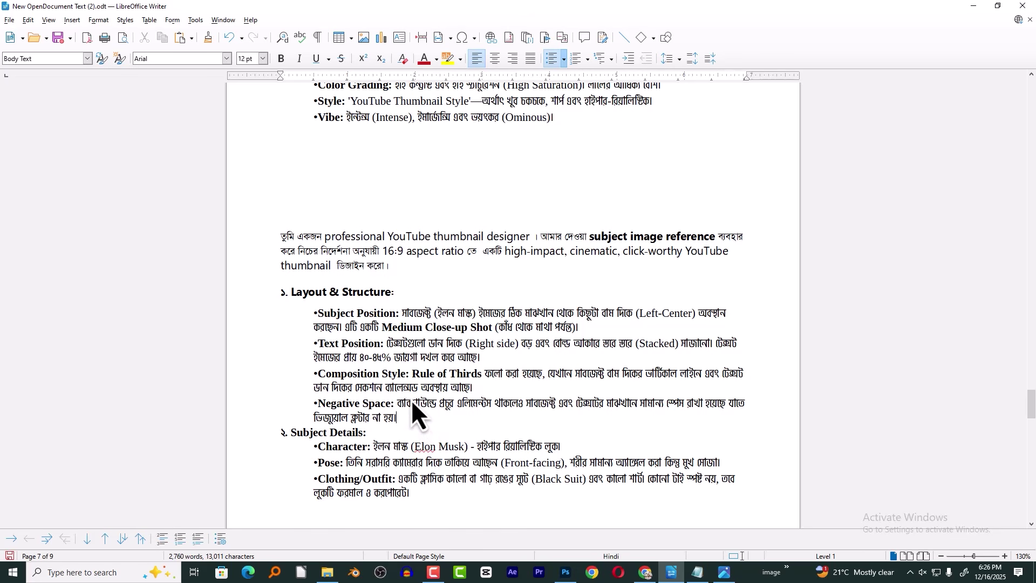
pyautogui.tripleClick(311, 346)
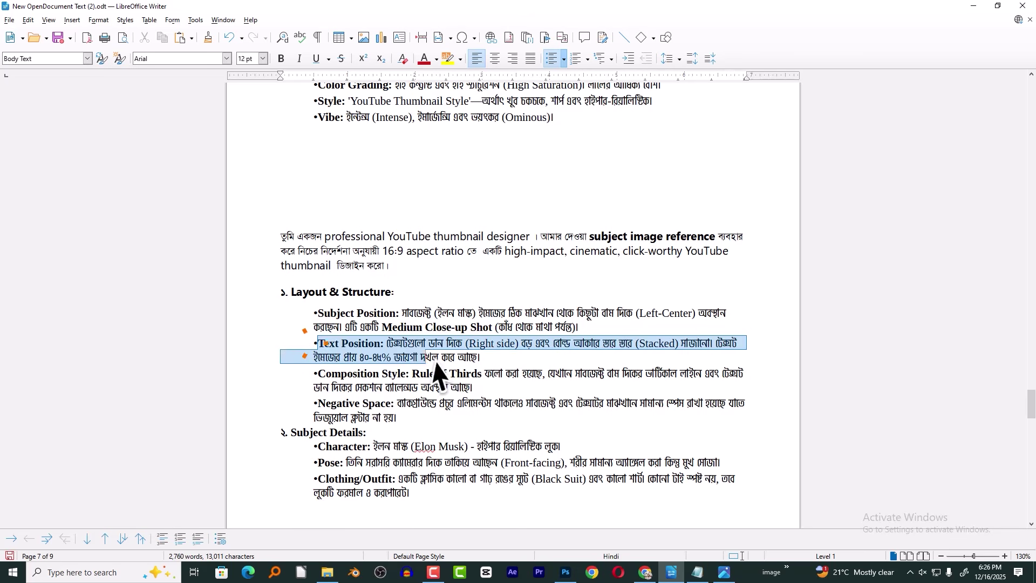
pyautogui.press('BackSpace')
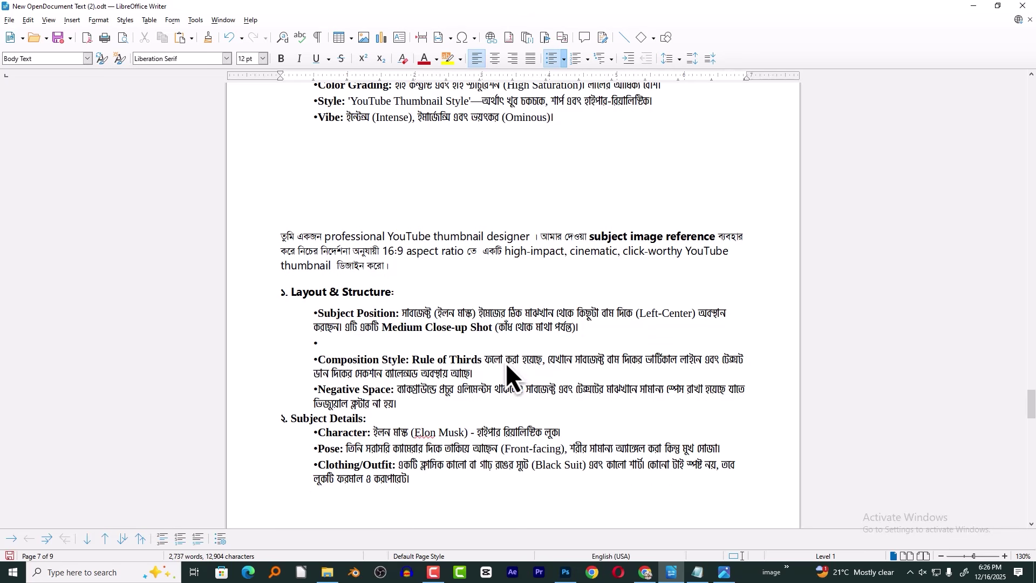
pyautogui.hotkey('ctrl', 'v')
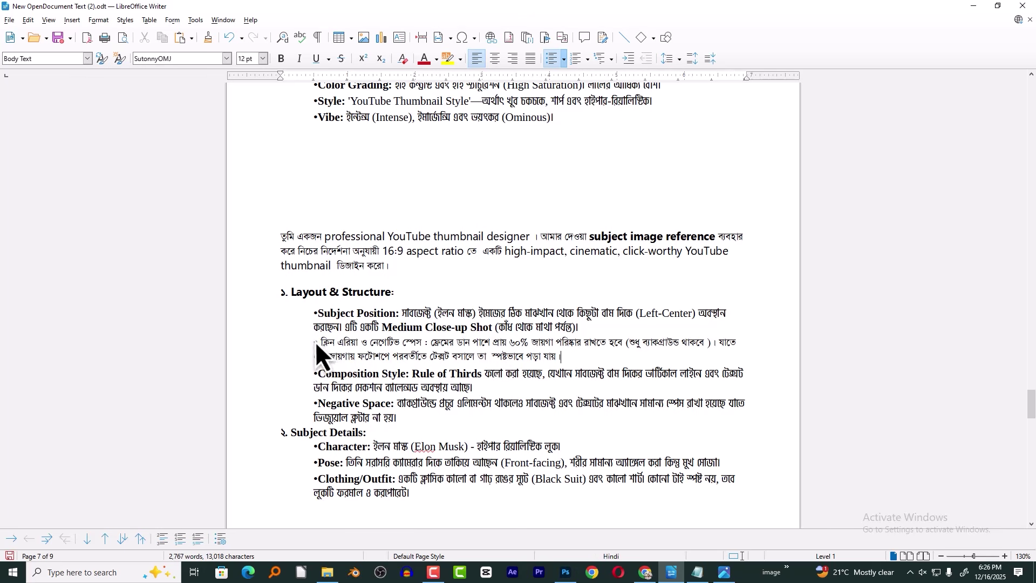
pyautogui.click(492, 354)
pyautogui.moveTo(433, 342); pyautogui.dragTo(526, 353)
pyautogui.click(522, 348)
pyautogui.moveTo(433, 343); pyautogui.dragTo(580, 351)
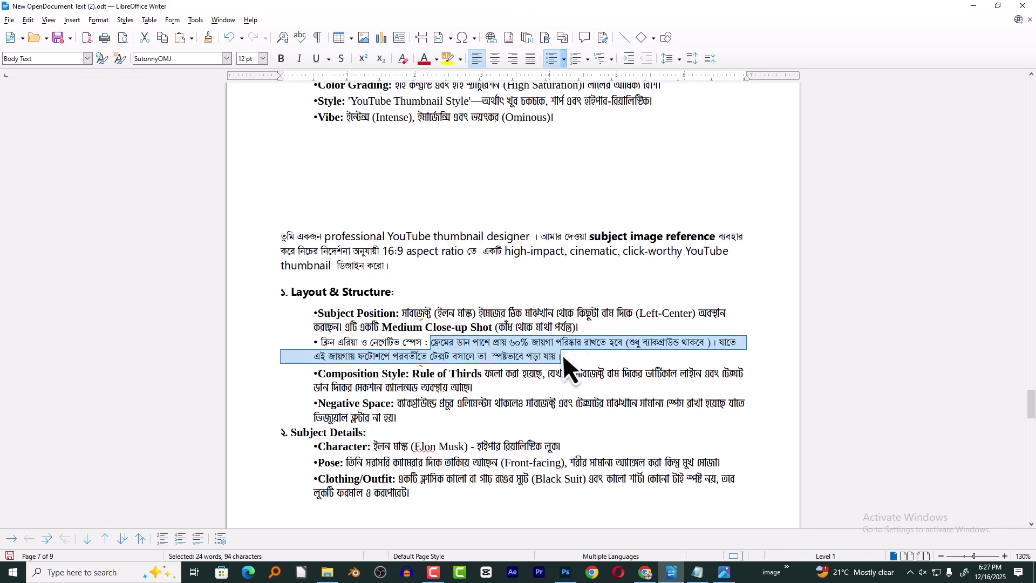
pyautogui.click(492, 349)
# Delete the whole Text Configuration section, from Line 1 through Typographic Hierarchy, from the Musk thumbnail prompt
pyautogui.scroll(-10, 567, 340)
pyautogui.moveTo(263, 331); pyautogui.dragTo(761, 453)
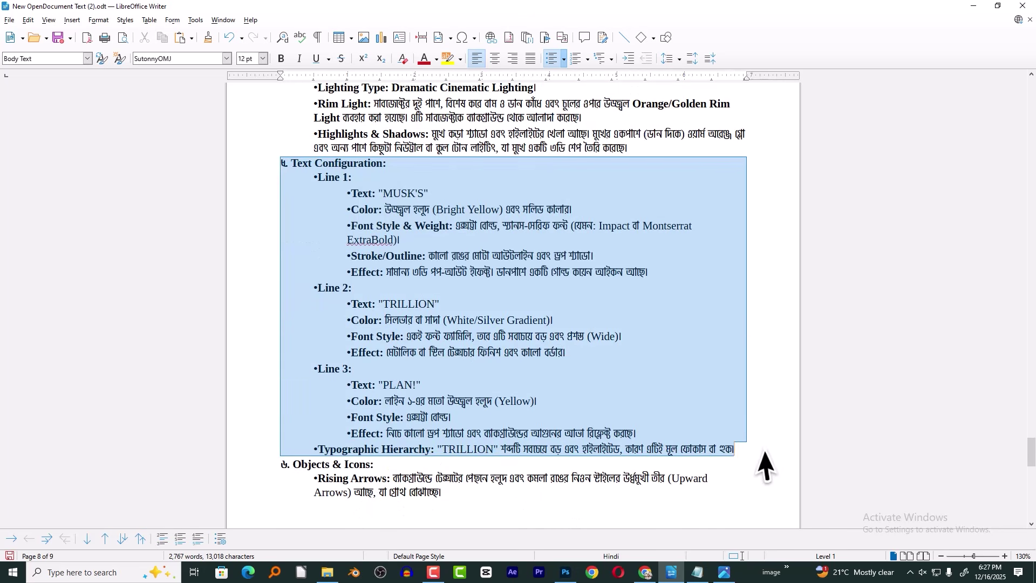
pyautogui.press('Delete')
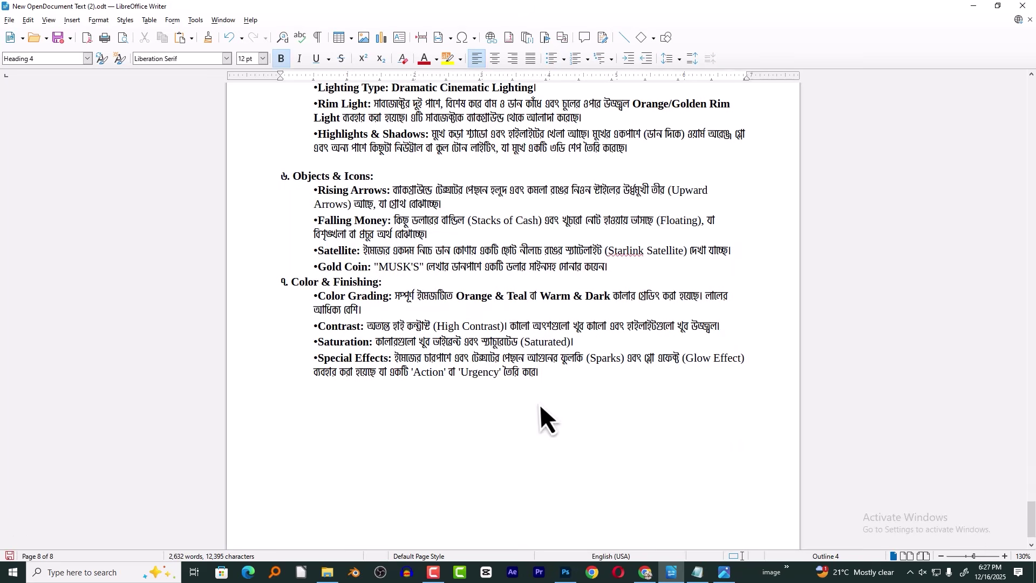
# Remove the reference to the "MUSK'S" lettering from the Gold Coin bullet under Objects & Icons
pyautogui.moveTo(512, 359); pyautogui.dragTo(279, 239)
pyautogui.scroll(3, 294, 291)
pyautogui.moveTo(1031, 463); pyautogui.dragTo(919, 480)
pyautogui.click(459, 349)
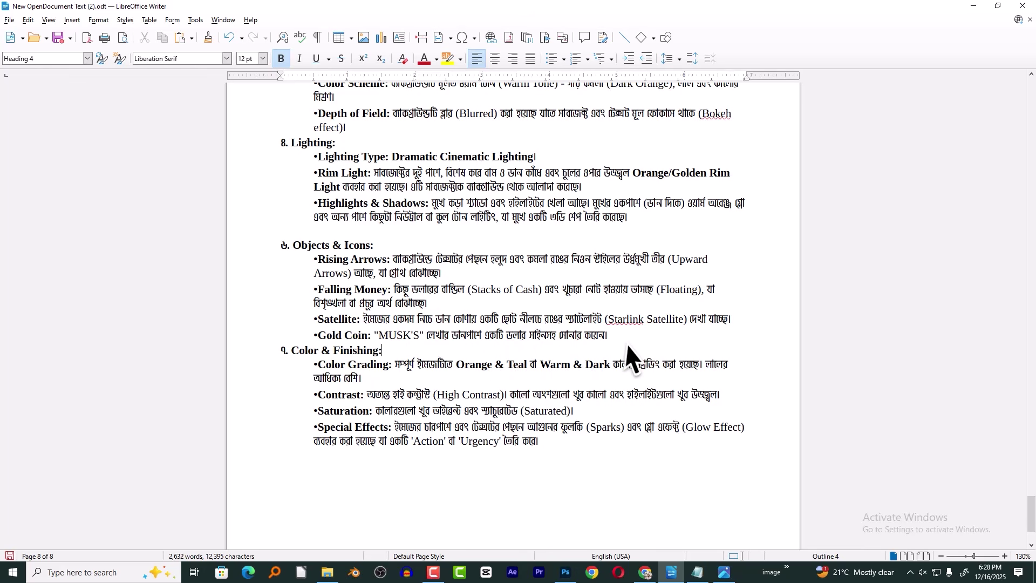
pyautogui.moveTo(617, 335); pyautogui.dragTo(452, 341)
pyautogui.click(413, 340)
pyautogui.click(376, 335)
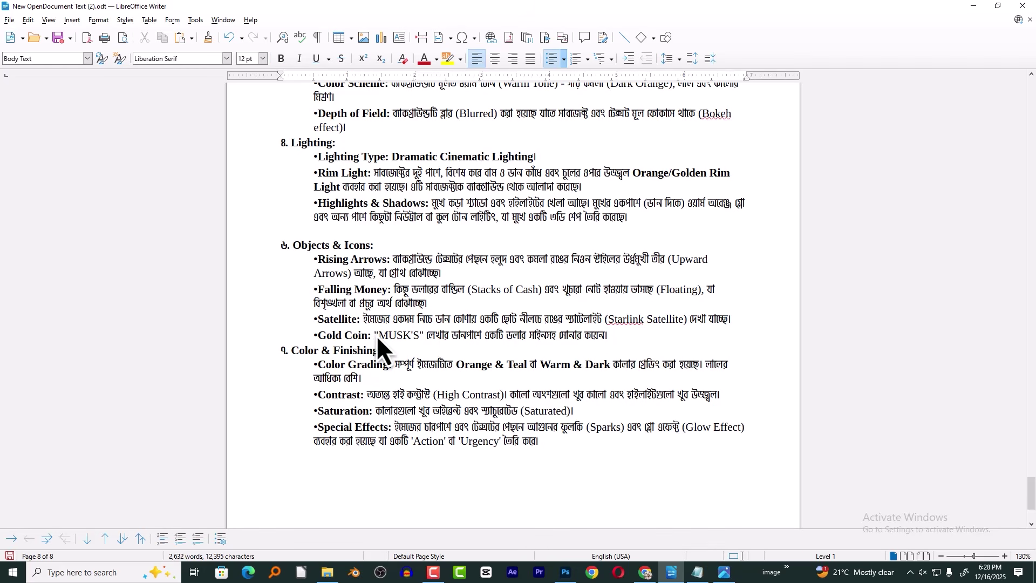
pyautogui.moveTo(378, 337); pyautogui.dragTo(437, 340)
pyautogui.press('BackSpace')
pyautogui.press('BackSpace')
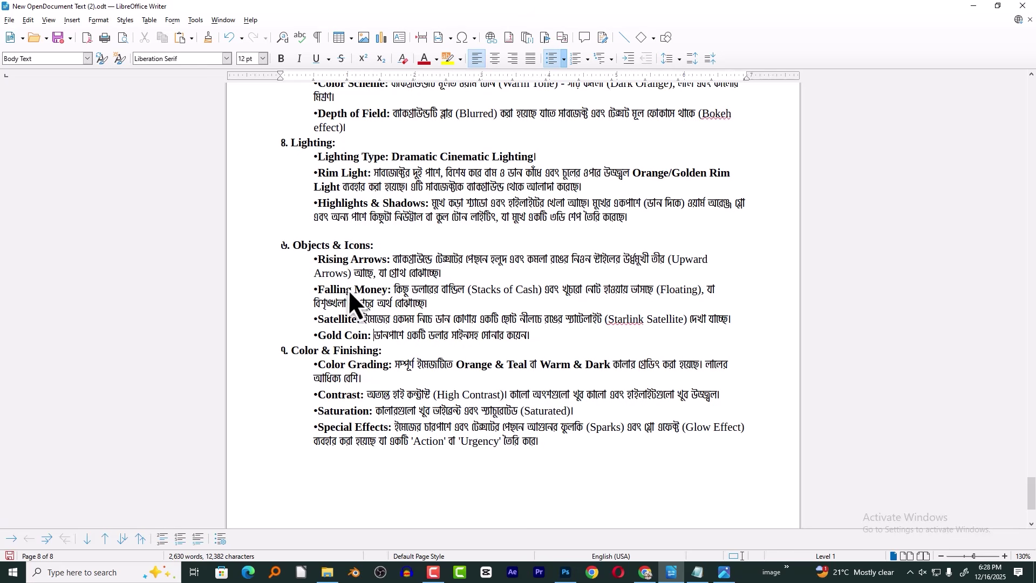
# Copy the complete text-free Musk thumbnail prompt, from the designer introduction through Special Effects
pyautogui.scroll(15, 405, 342)
pyautogui.moveTo(553, 454); pyautogui.dragTo(279, 396)
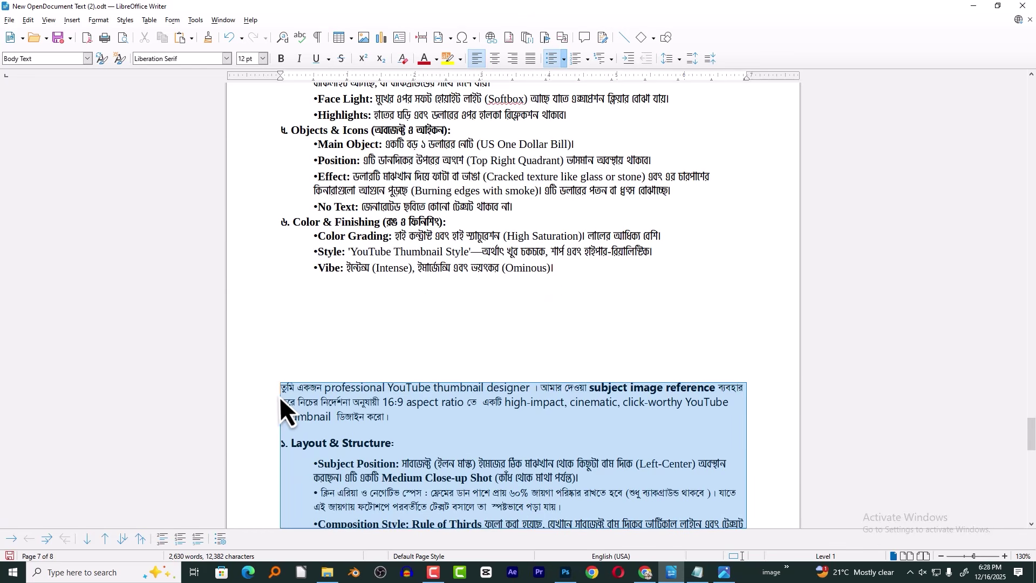
pyautogui.rightClick(314, 396)
pyautogui.click(332, 413)
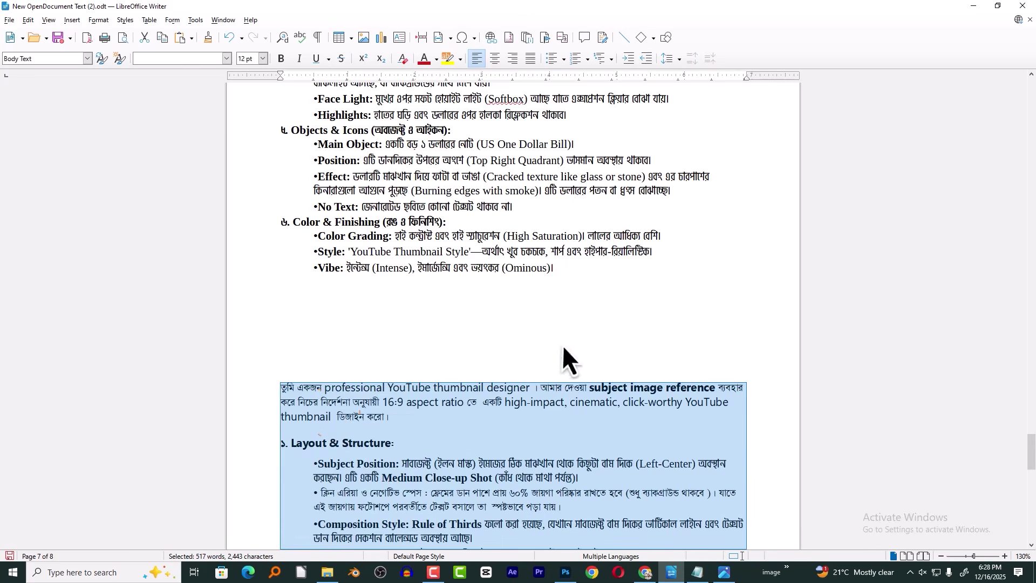
# Switch to LMArena, attach the gettyimages photo of Elon Musk, paste the revised prompt and submit it
pyautogui.click(647, 575)
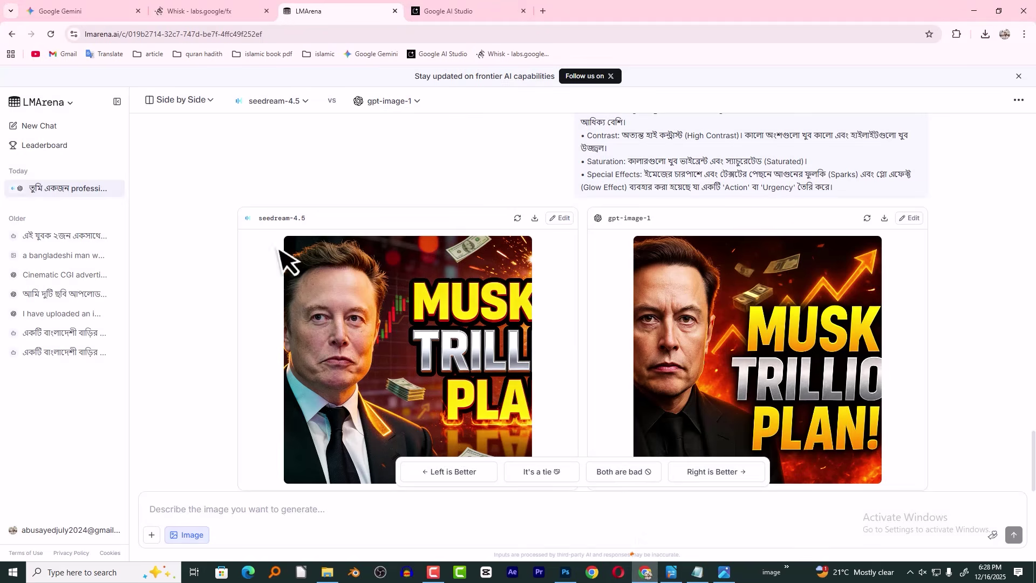
pyautogui.click(156, 534)
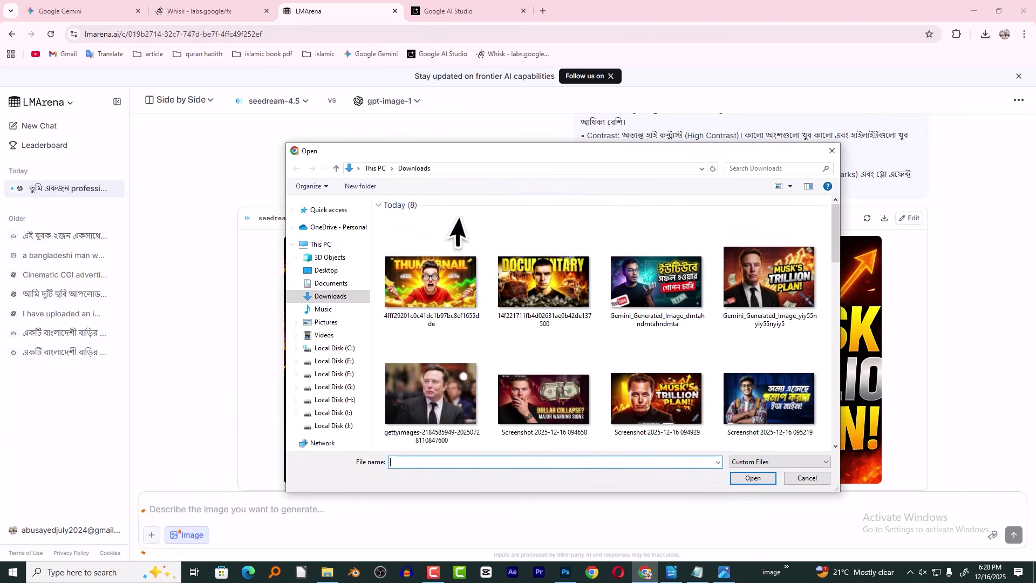
pyautogui.doubleClick(425, 387)
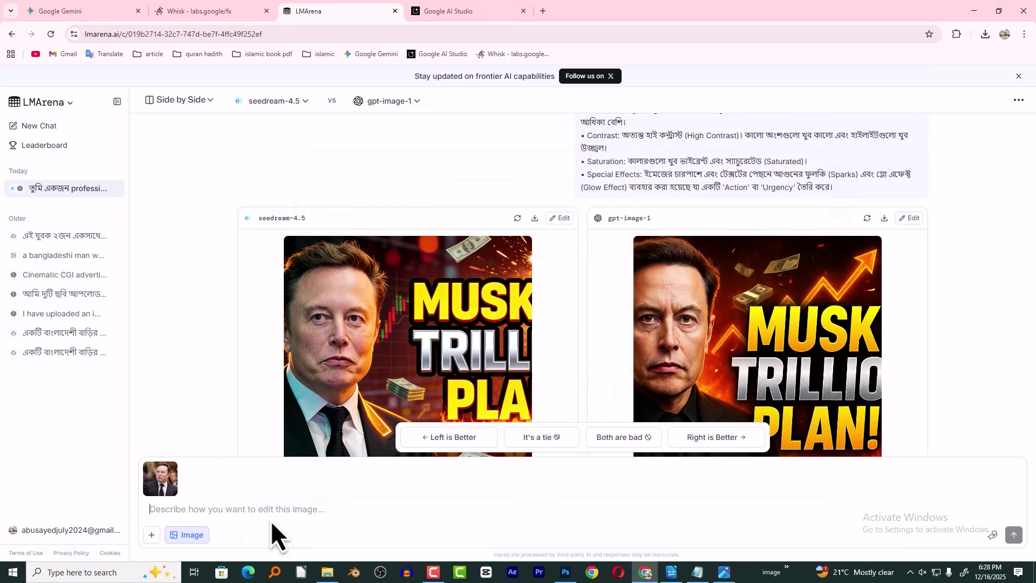
pyautogui.click(267, 510)
pyautogui.hotkey('ctrl', 'v')
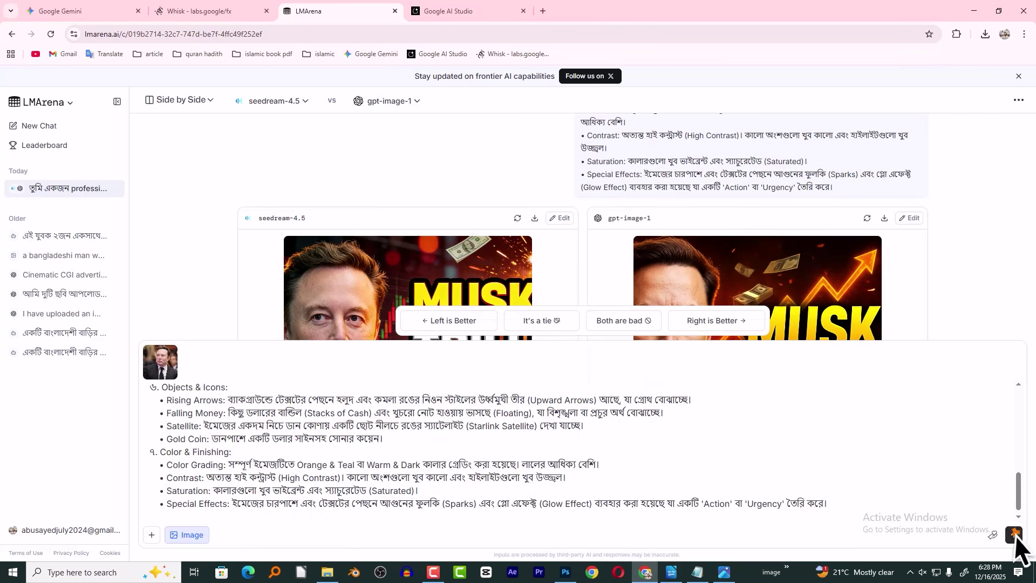
pyautogui.press('Return')
# In Gemini, close the enlarged thumbnail, attach the subject photo, paste the revised prompt and submit it
pyautogui.click(87, 10)
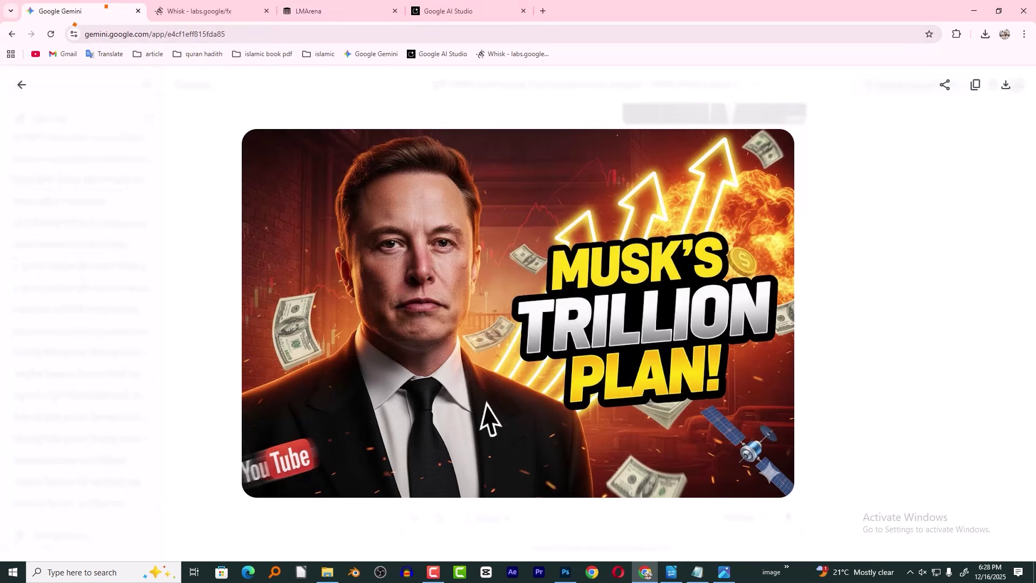
pyautogui.click(23, 85)
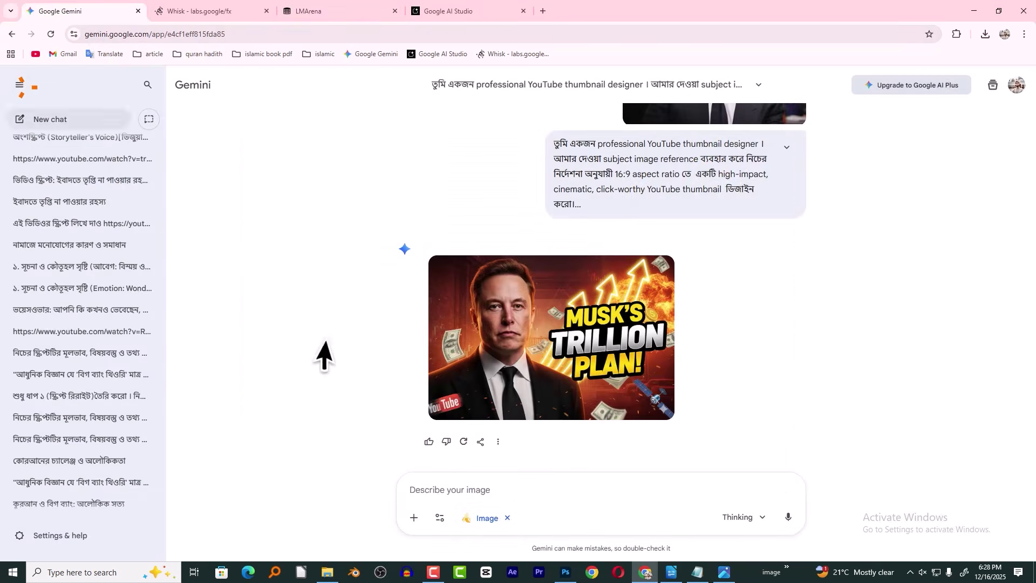
pyautogui.click(414, 518)
pyautogui.click(450, 441)
pyautogui.scroll(-2, 540, 354)
pyautogui.click(443, 282)
pyautogui.doubleClick(444, 284)
pyautogui.click(491, 490)
pyautogui.hotkey('ctrl', 'v')
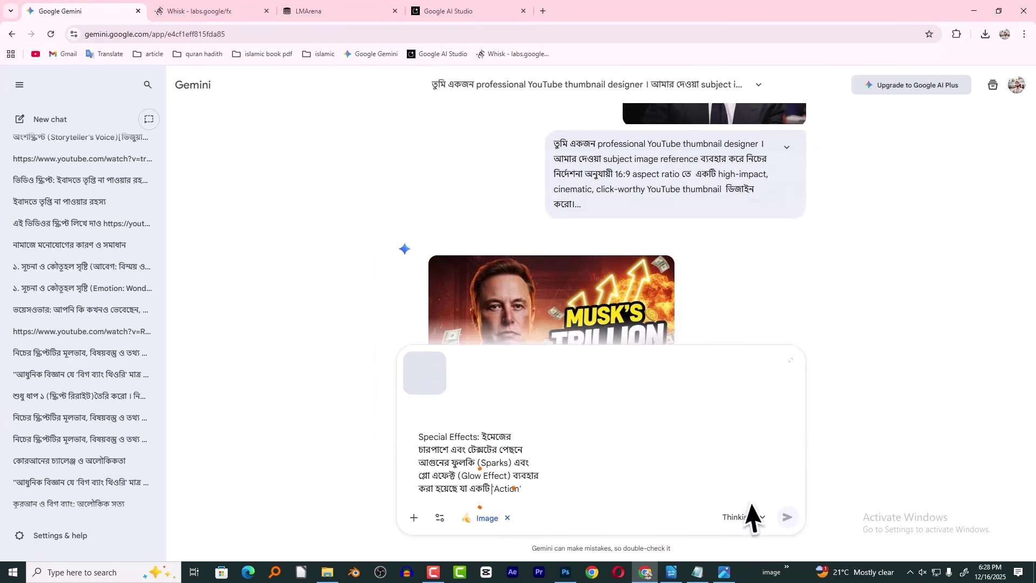
pyautogui.click(788, 517)
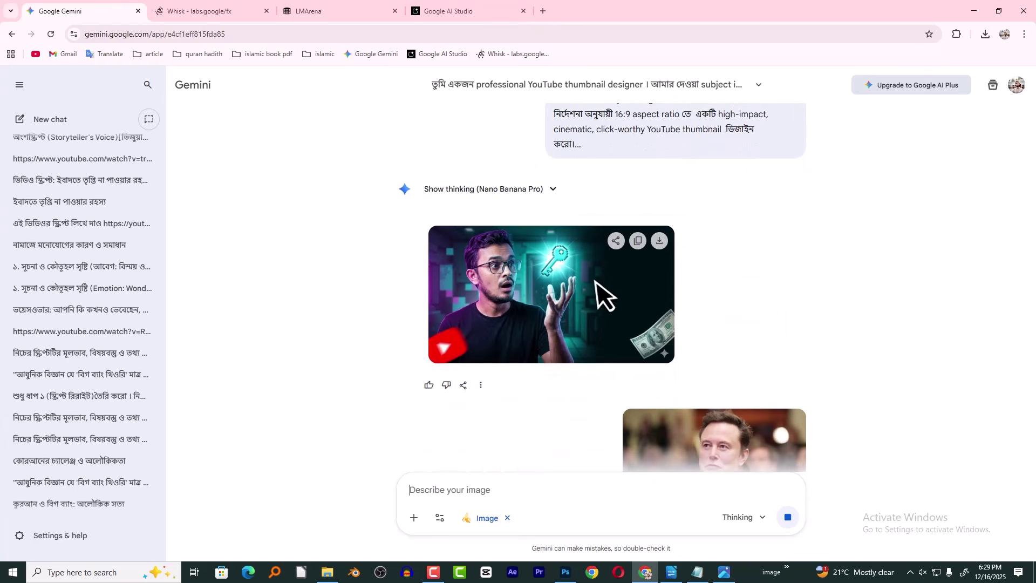
# Download the text-free thumbnail of the man with the glowing key and open it in Photoshop as its own document
pyautogui.click(659, 240)
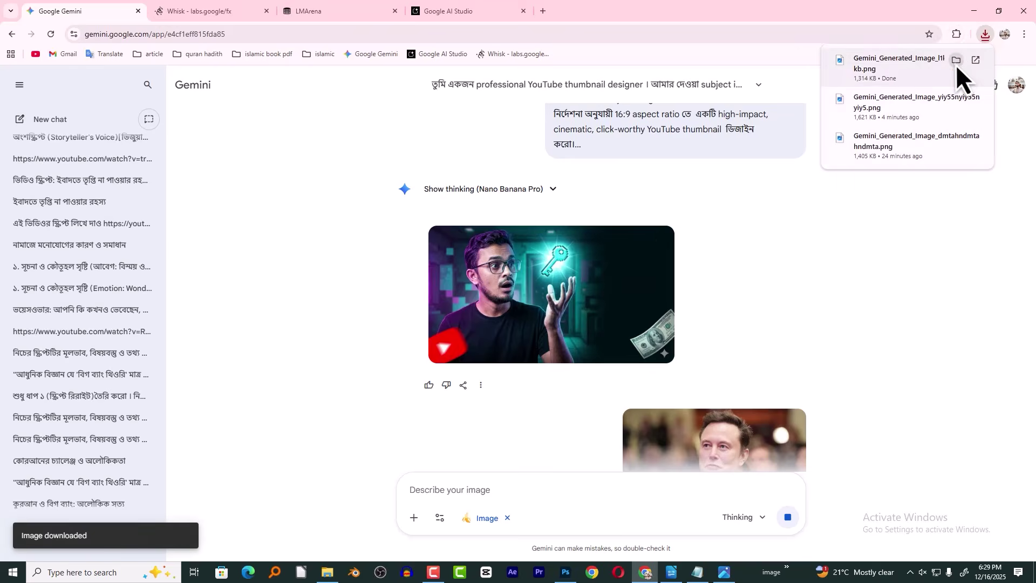
pyautogui.click(956, 64)
pyautogui.moveTo(216, 215); pyautogui.dragTo(575, 54)
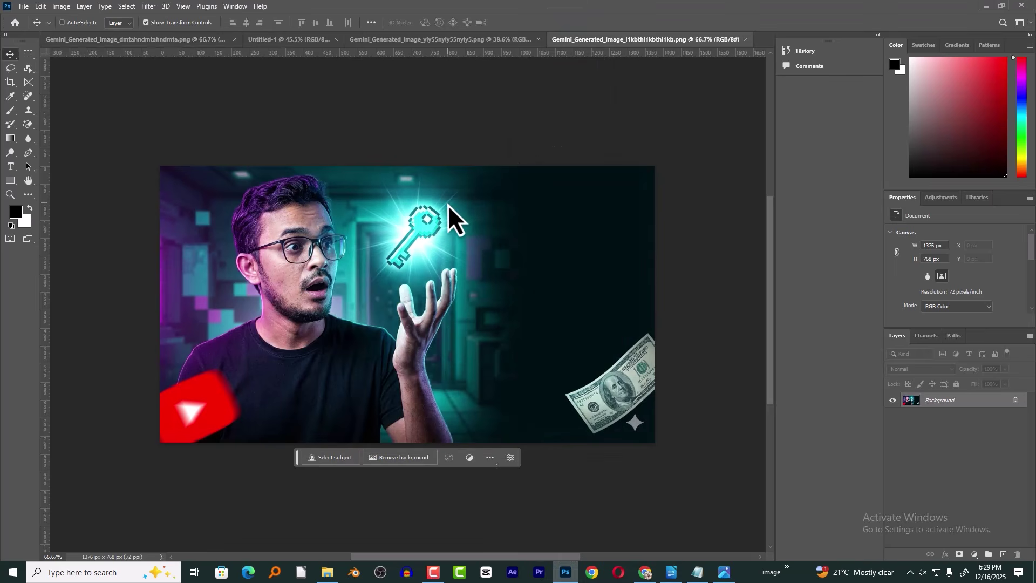
# Resize the key thumbnail to 1920 × 1080 pixels
pyautogui.hotkey('ctrl', 'alt', 'i')
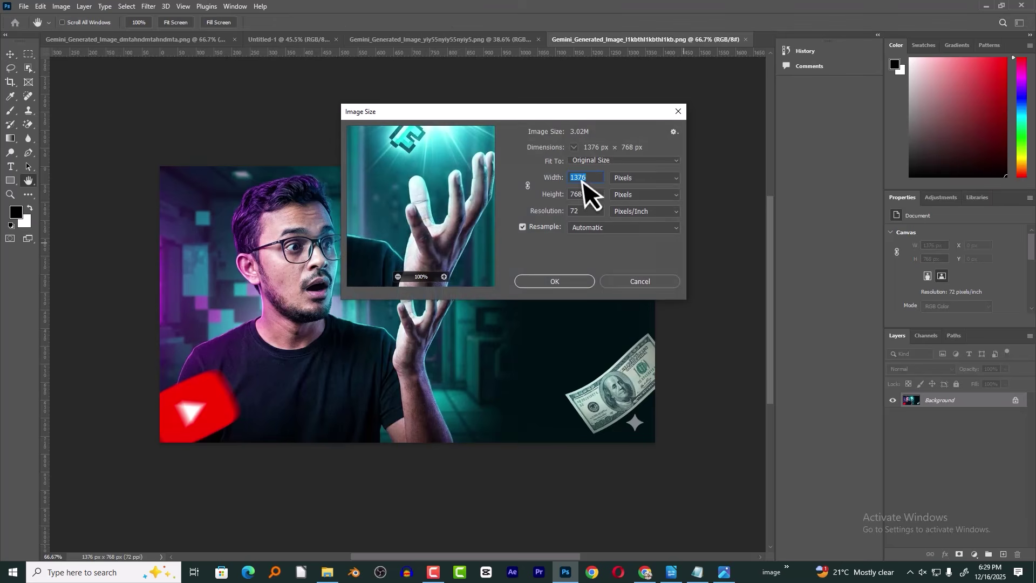
pyautogui.write('1920')
pyautogui.press('Tab')
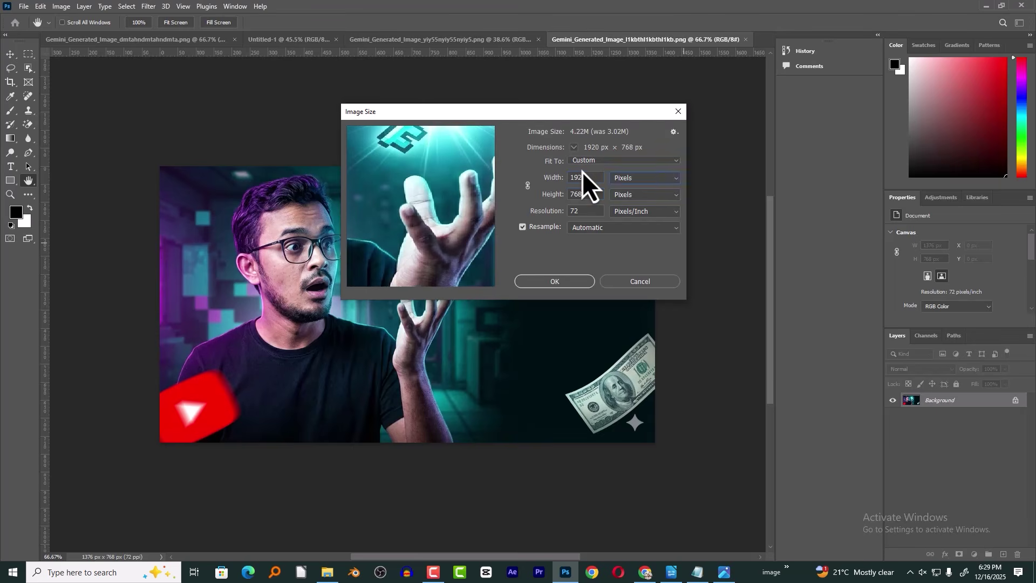
pyautogui.write('1080')
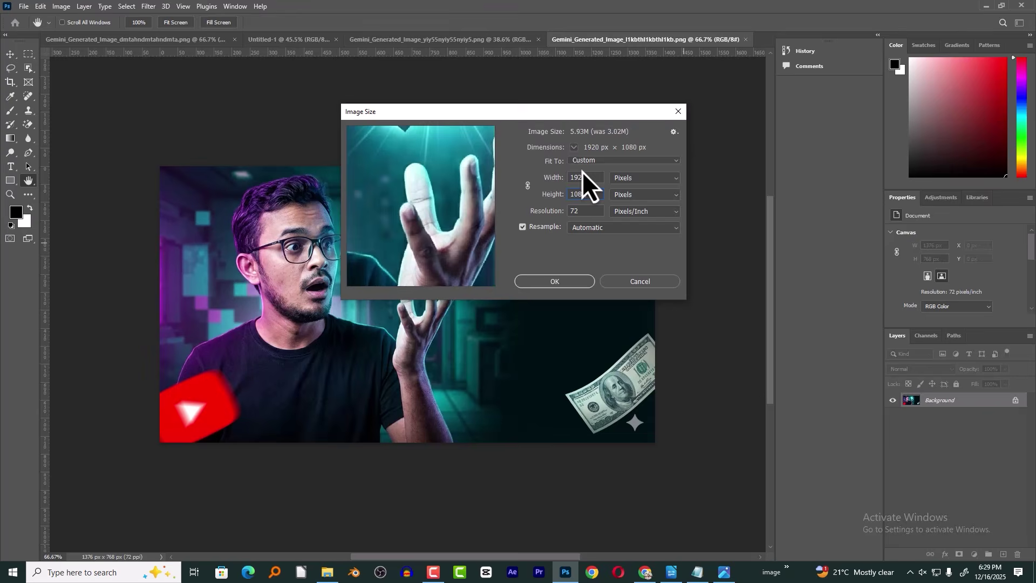
pyautogui.press('Return')
pyautogui.scroll(-5, 581, 196)
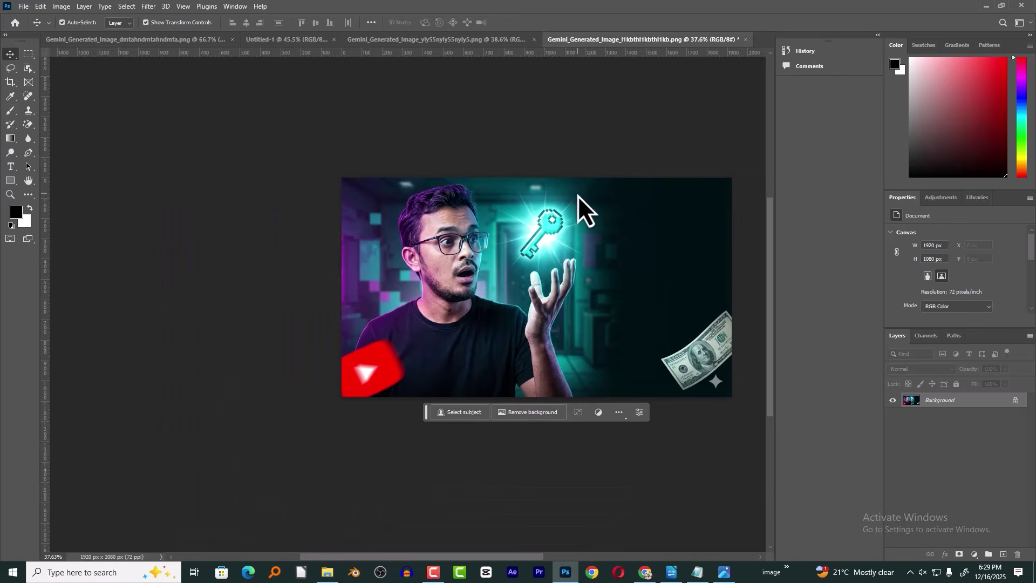
pyautogui.moveTo(584, 199); pyautogui.dragTo(426, 189)
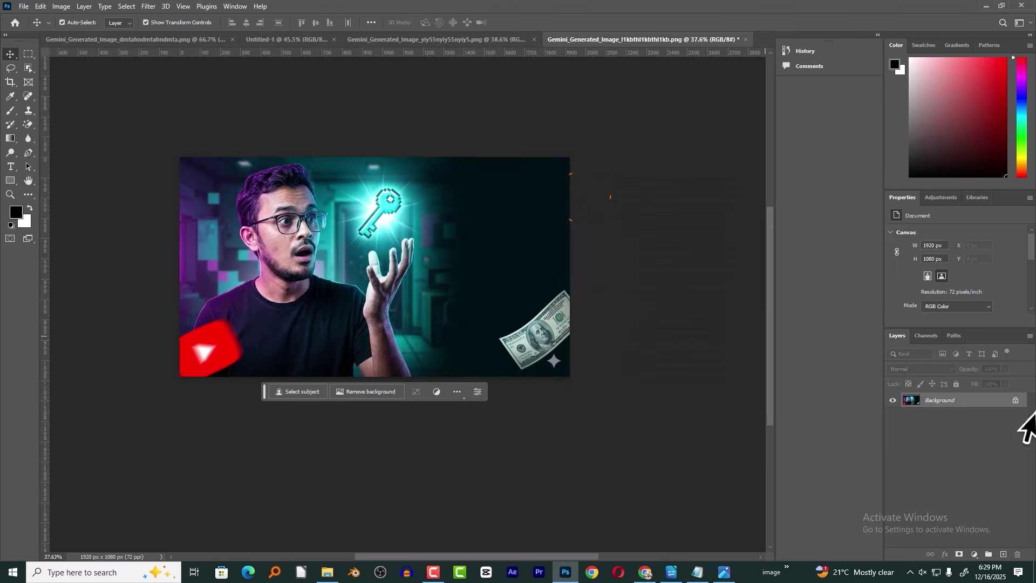
# Duplicate the Background layer and fill the original Background with black
pyautogui.click(917, 402)
pyautogui.hotkey('ctrl', 'j')
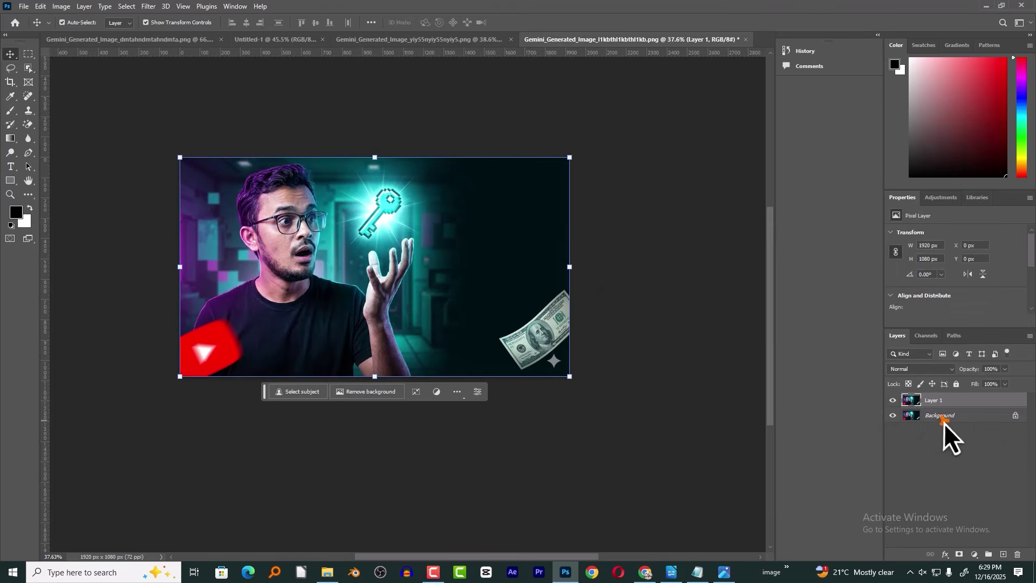
pyautogui.click(949, 418)
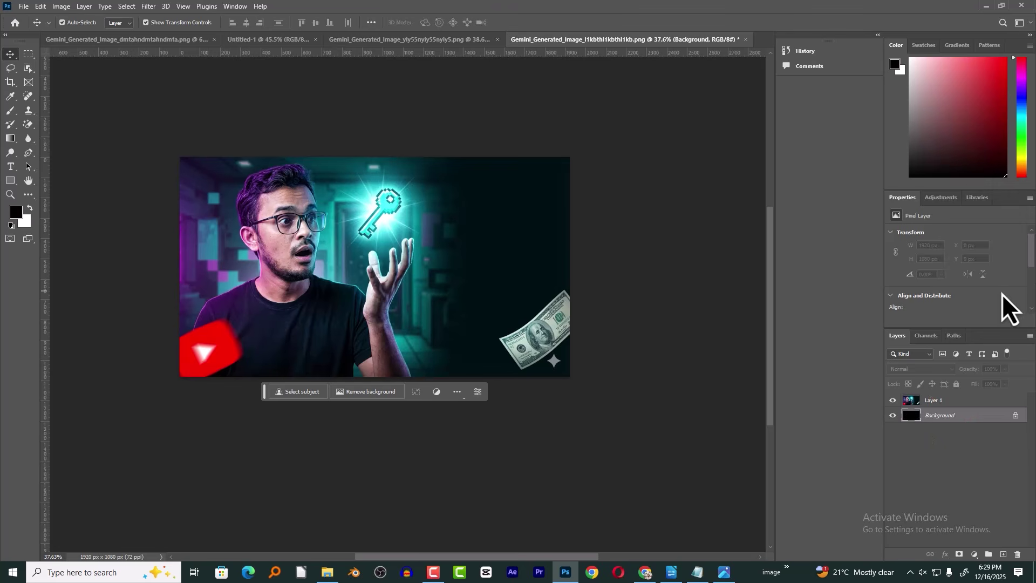
# Scale Layer 1 up to about 2048 × 1152 px, offset to X -128 and Y -36, and activate the Type tool
pyautogui.click(185, 227)
pyautogui.moveTo(182, 160); pyautogui.dragTo(161, 153)
pyautogui.moveTo(197, 203); pyautogui.dragTo(154, 219)
pyautogui.press('Return')
pyautogui.click(10, 170)
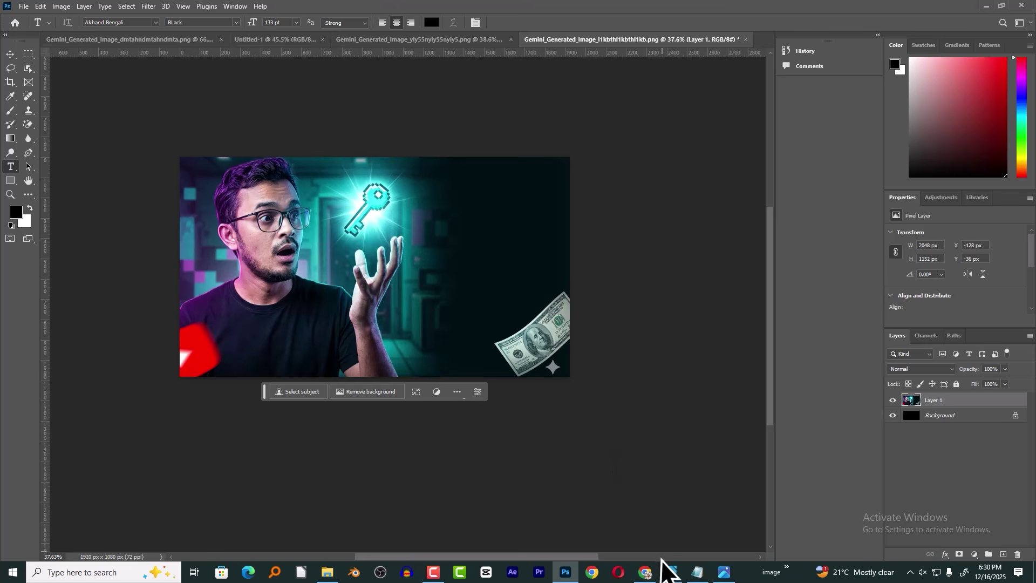
# Return to LMArena and enlarge the new seedream-4.5 thumbnail to examine it
pyautogui.click(646, 572)
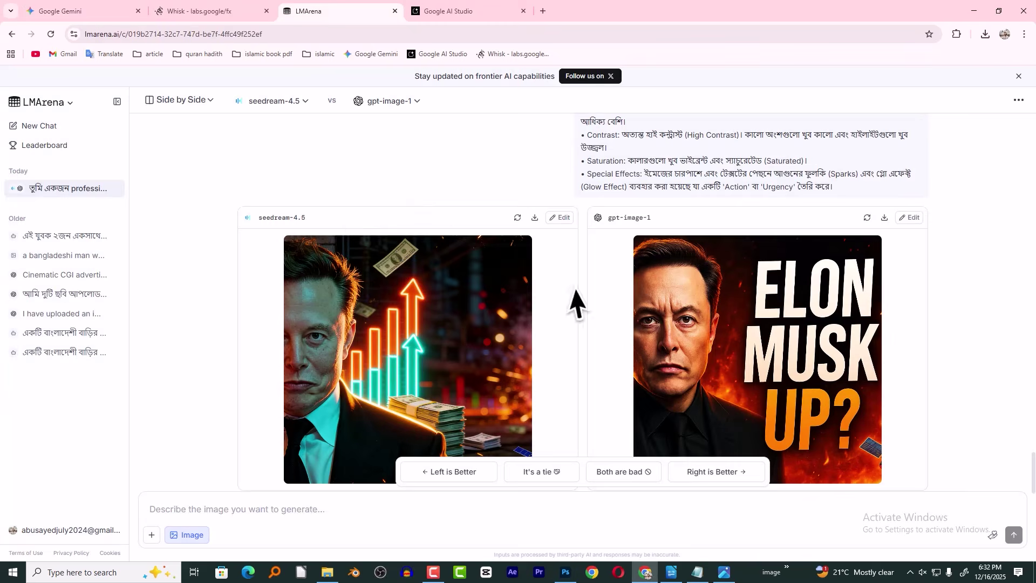
pyautogui.click(510, 307)
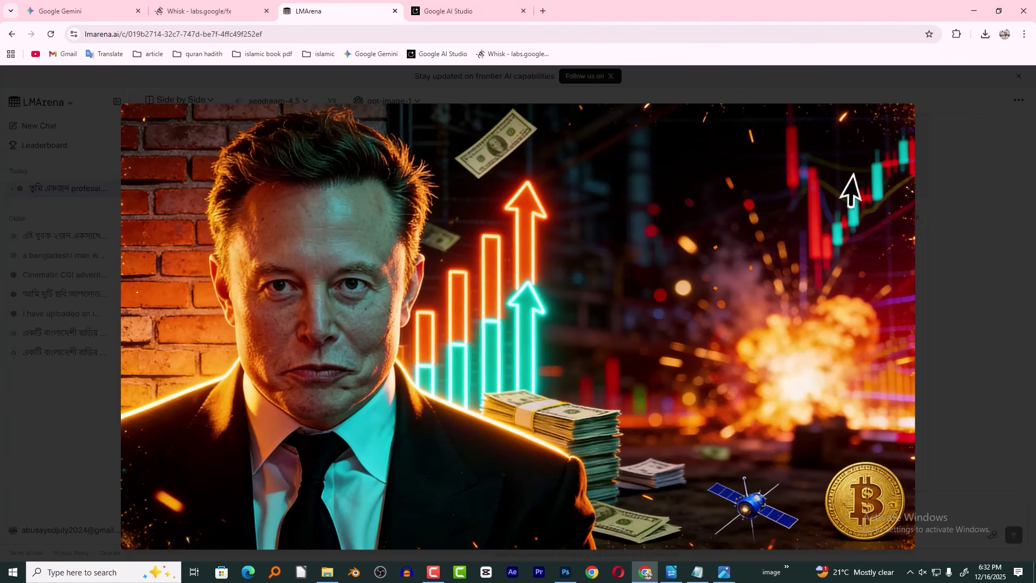
# Close the enlarged thumbnail, open Freepik in a new browser tab and sign in with Google
pyautogui.click(920, 172)
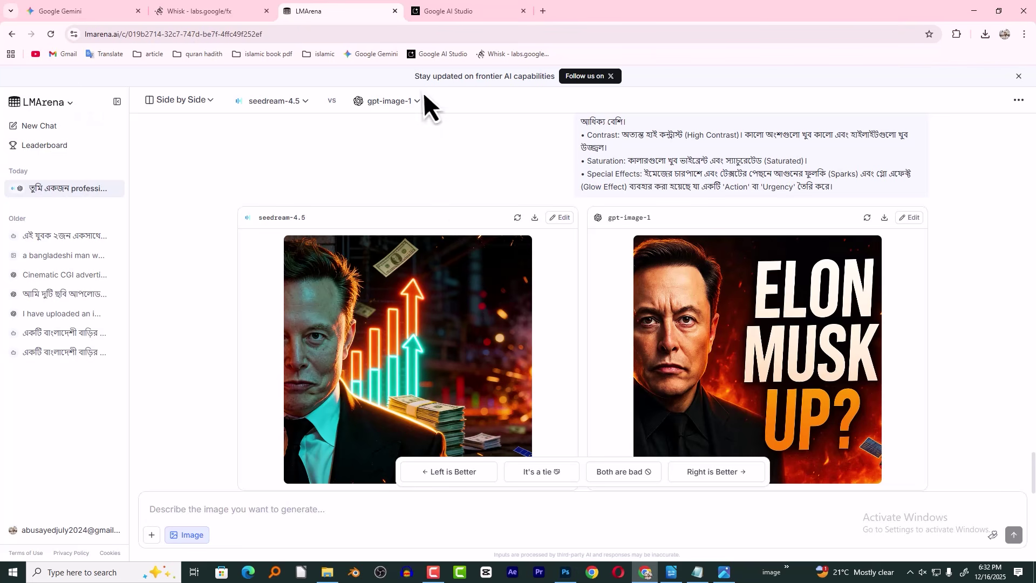
pyautogui.click(543, 11)
pyautogui.write('freepik')
pyautogui.press('Return')
pyautogui.click(198, 186)
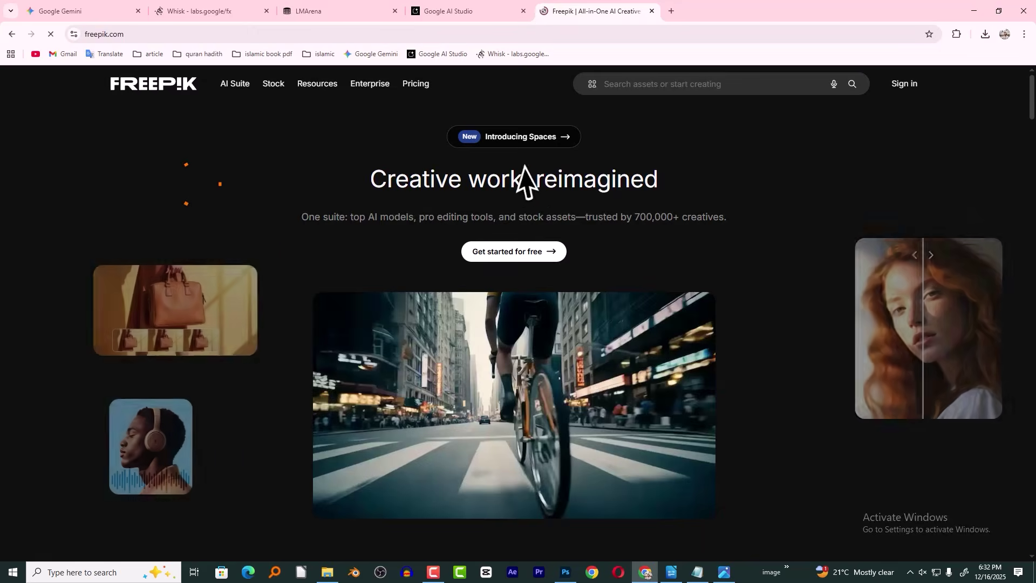
pyautogui.click(910, 85)
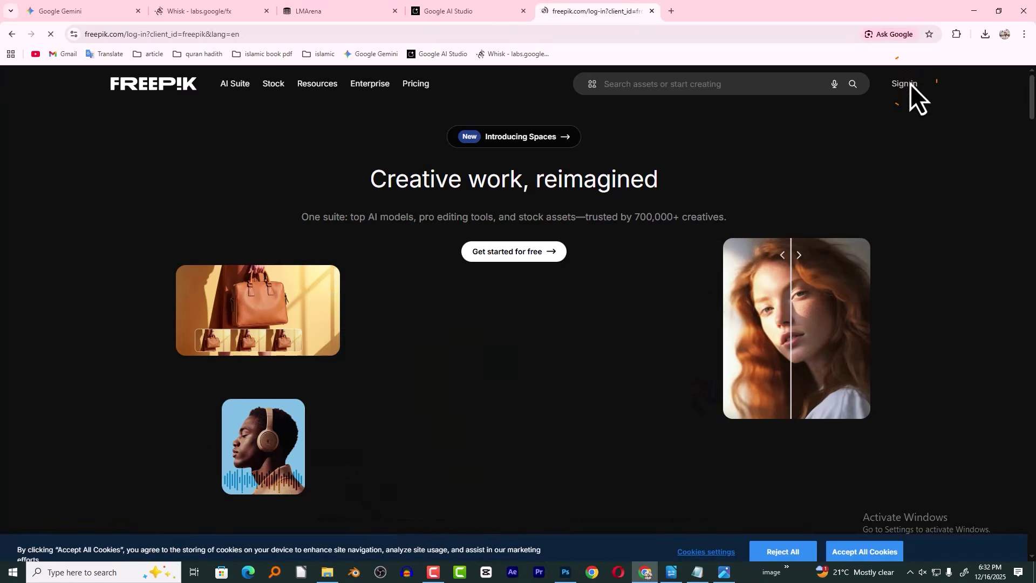
pyautogui.click(880, 240)
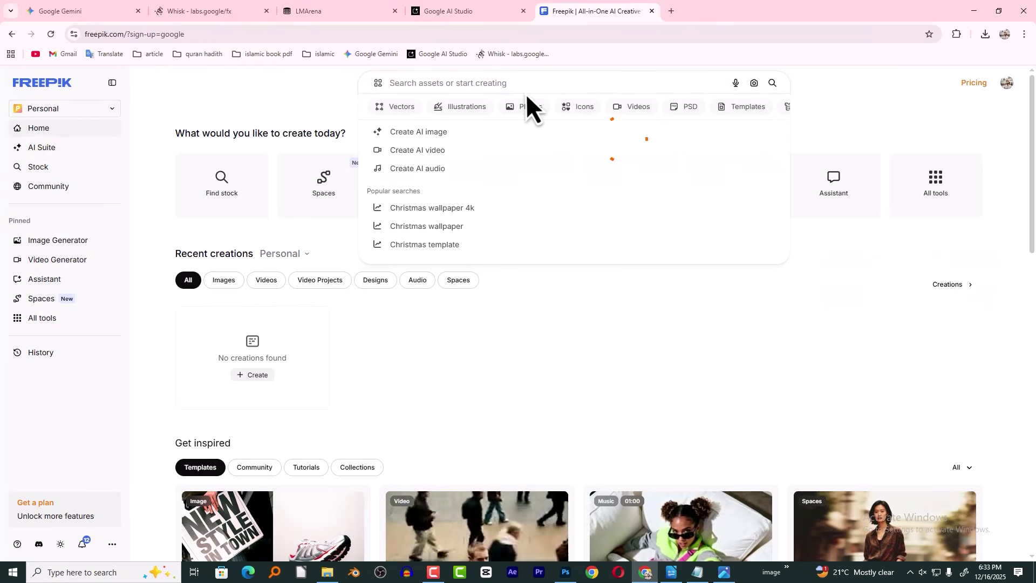
# Search Freepik for "text" and filter the results to the Free license and the PSD file type
pyautogui.write('text')
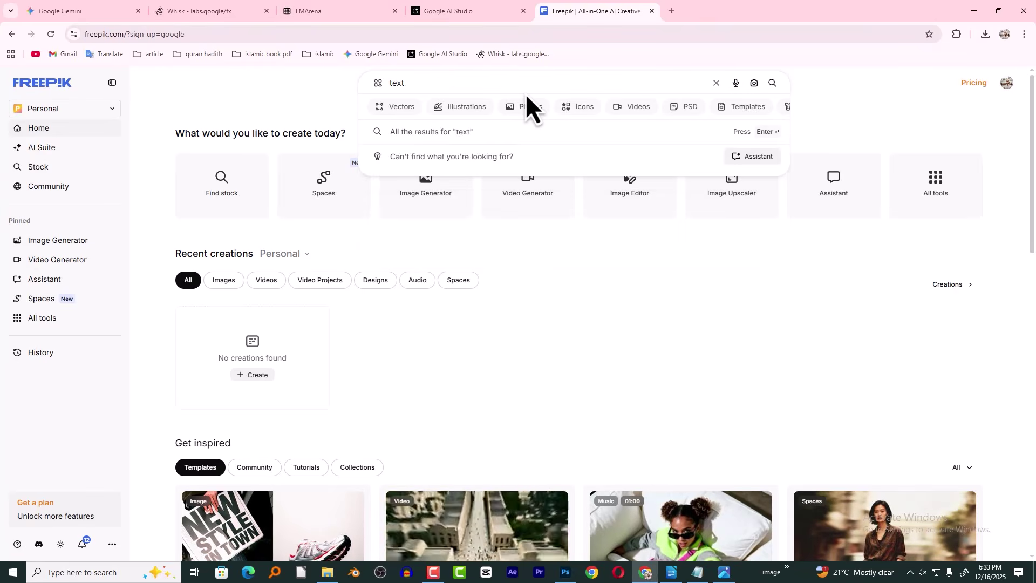
pyautogui.press('Return')
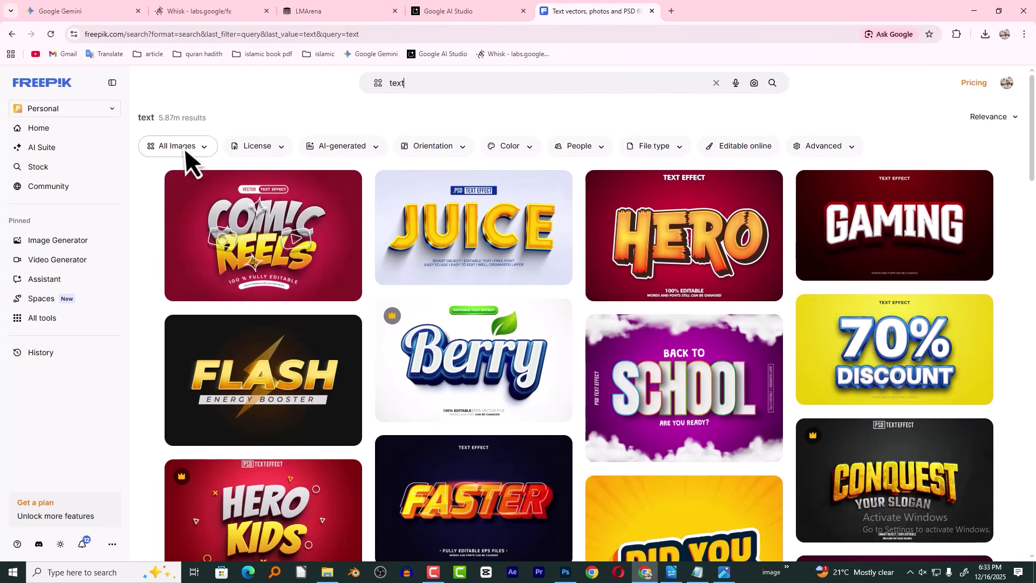
pyautogui.click(263, 149)
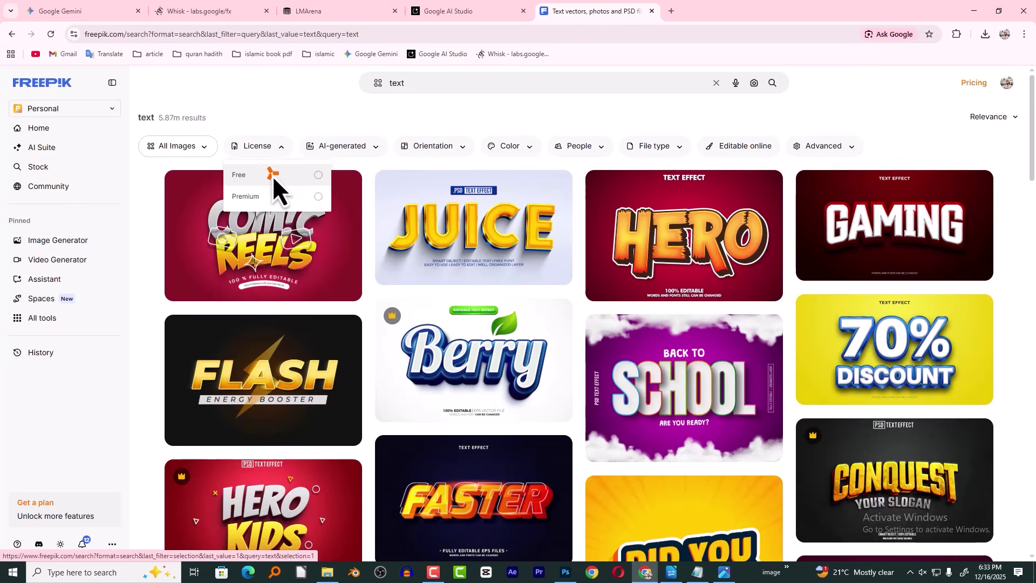
pyautogui.click(273, 175)
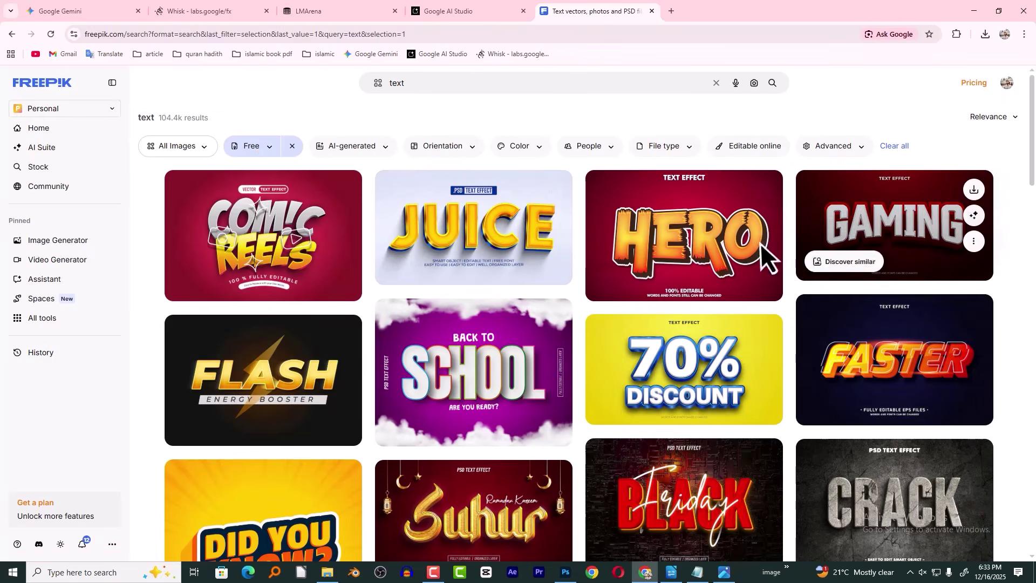
pyautogui.click(683, 150)
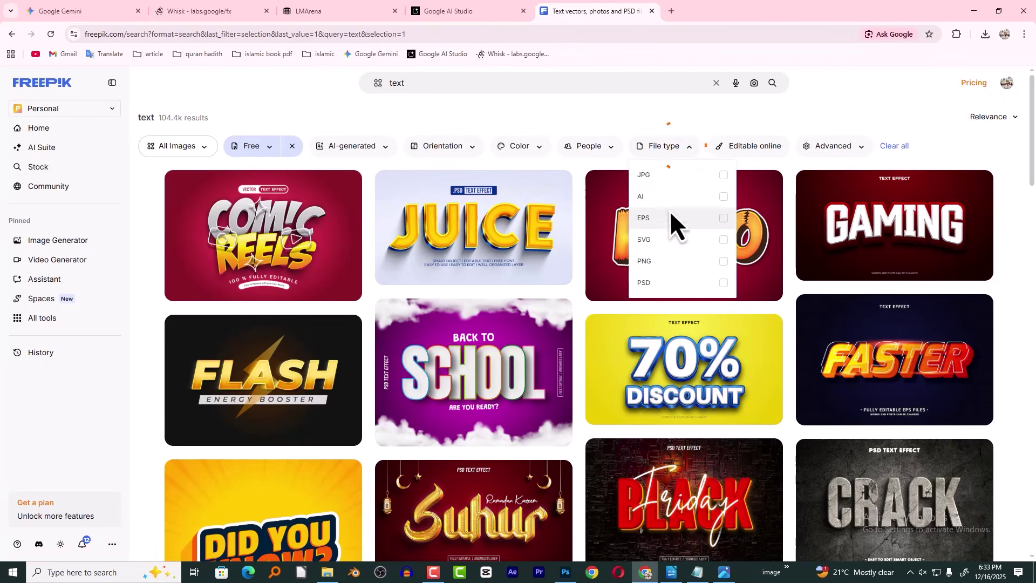
pyautogui.click(706, 286)
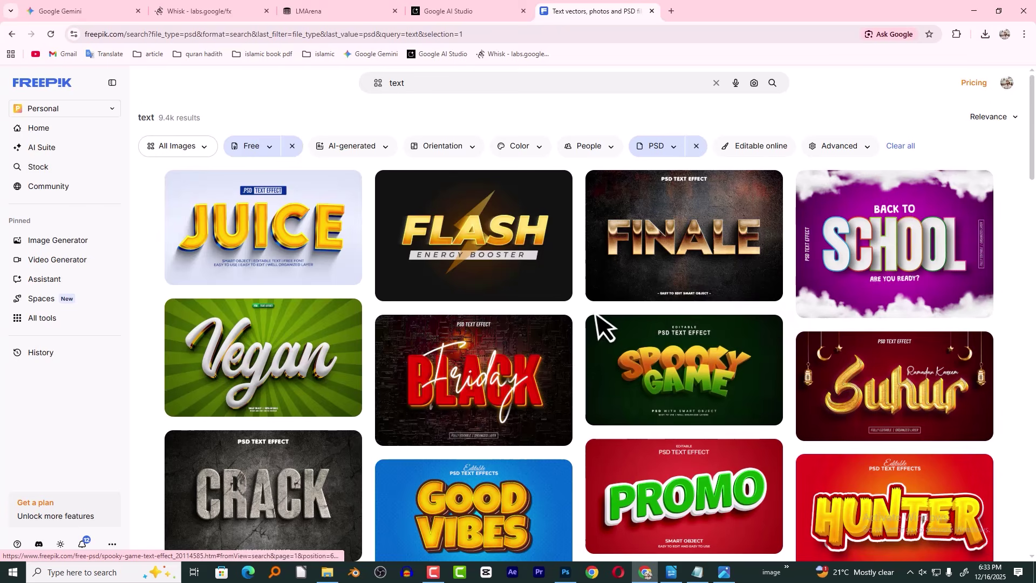
# Download the purple NEW YEAR text effect as a PSD and open the downloaded file in Photoshop
pyautogui.scroll(-2, 596, 315)
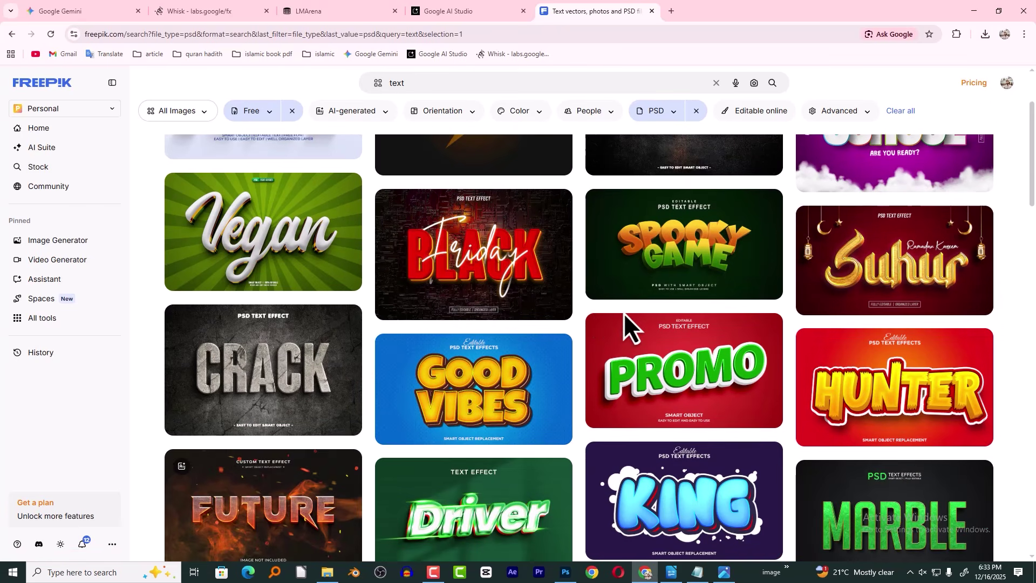
pyautogui.scroll(-4, 629, 290)
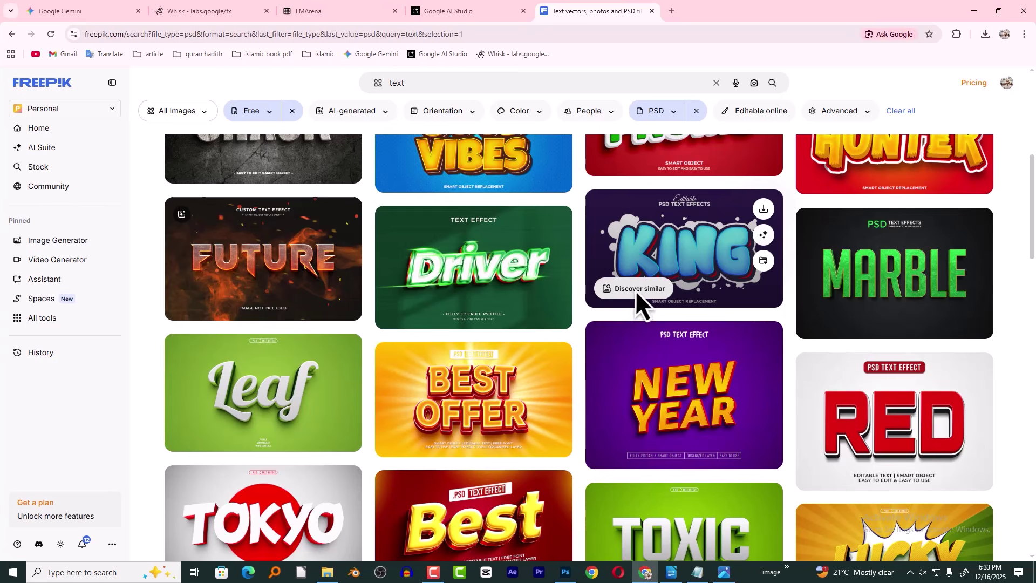
pyautogui.click(679, 374)
pyautogui.click(970, 100)
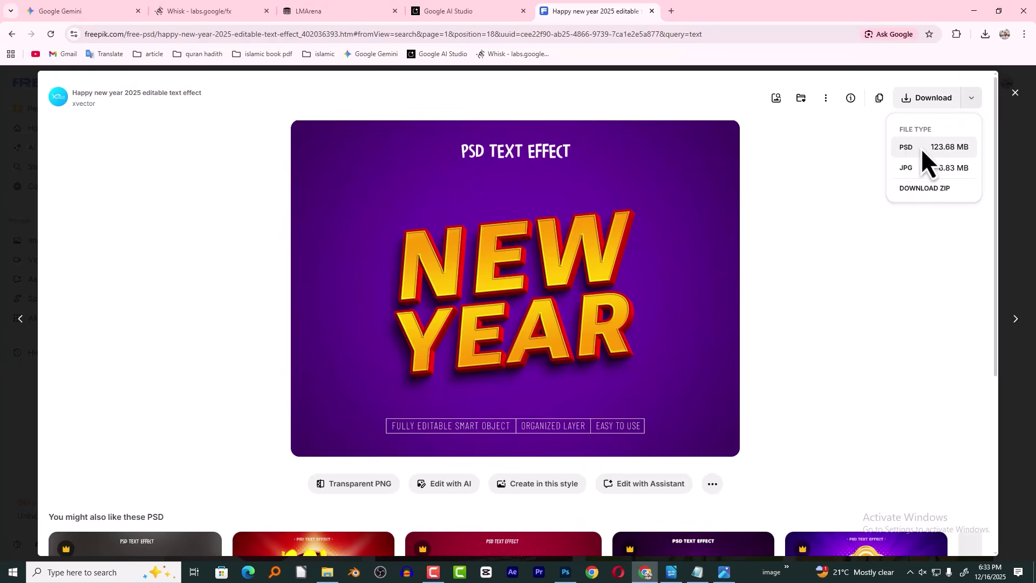
pyautogui.click(930, 147)
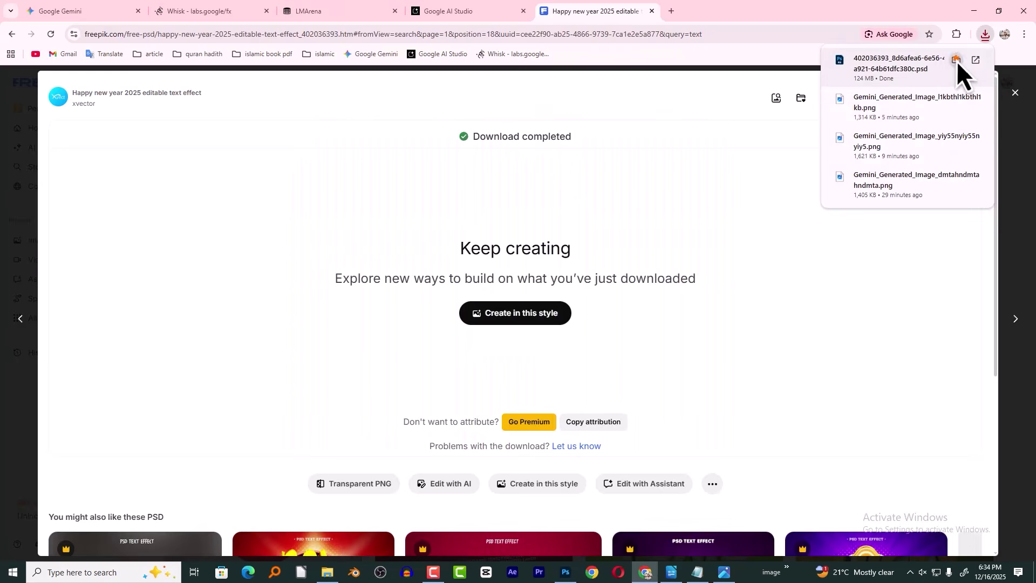
pyautogui.click(956, 61)
pyautogui.moveTo(782, 356); pyautogui.dragTo(760, 41)
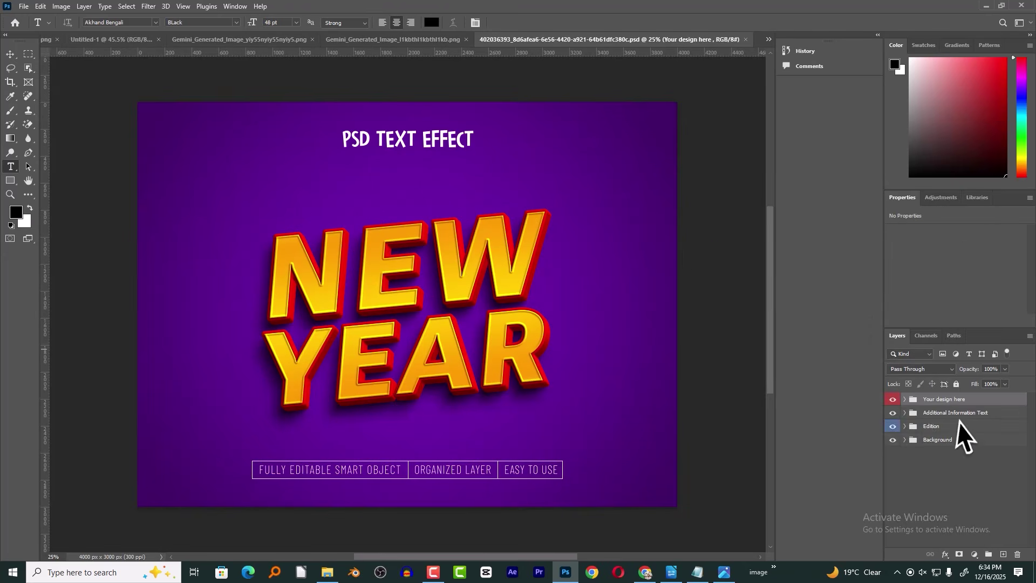
# Hide the Your design here, Additional Information Text and Background groups, leaving Edition visible, and activate the Move tool
pyautogui.click(892, 426)
pyautogui.click(893, 429)
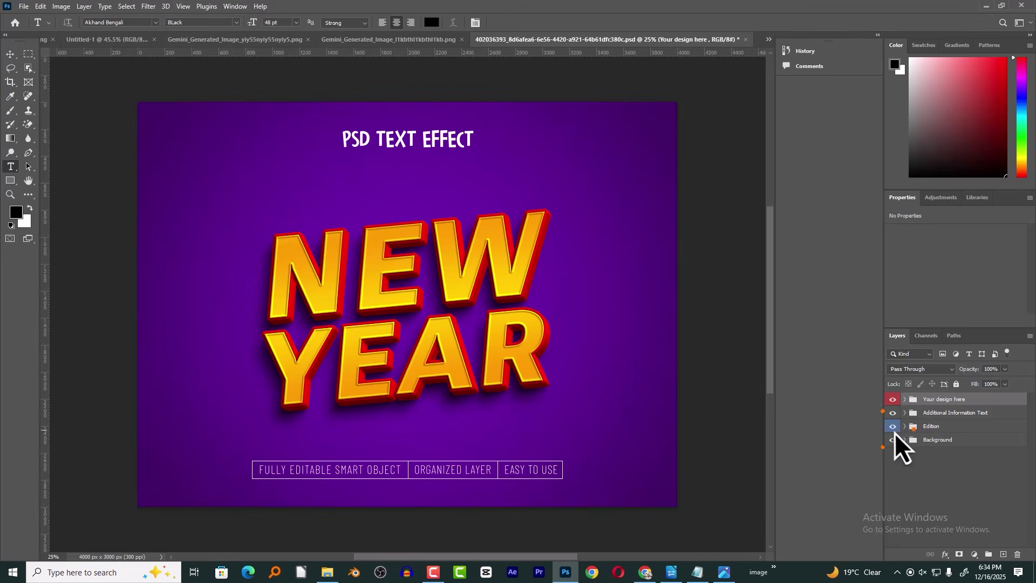
pyautogui.click(891, 401)
pyautogui.click(891, 413)
pyautogui.click(893, 439)
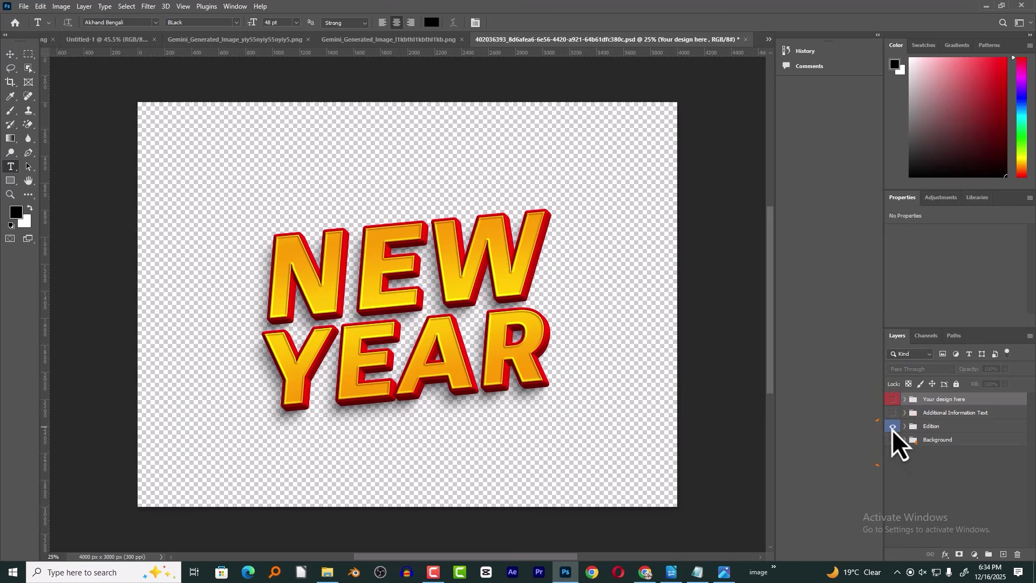
pyautogui.click(11, 57)
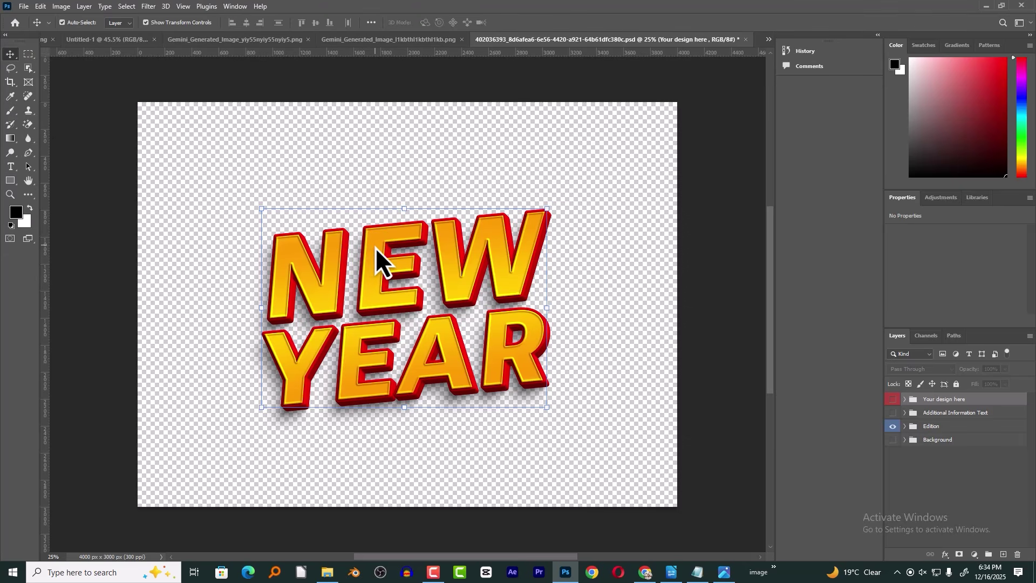
# Expand the Edition group with its Top Surface and 3D subgroups, and open the contents of the Fx 01 smart object
pyautogui.click(906, 428)
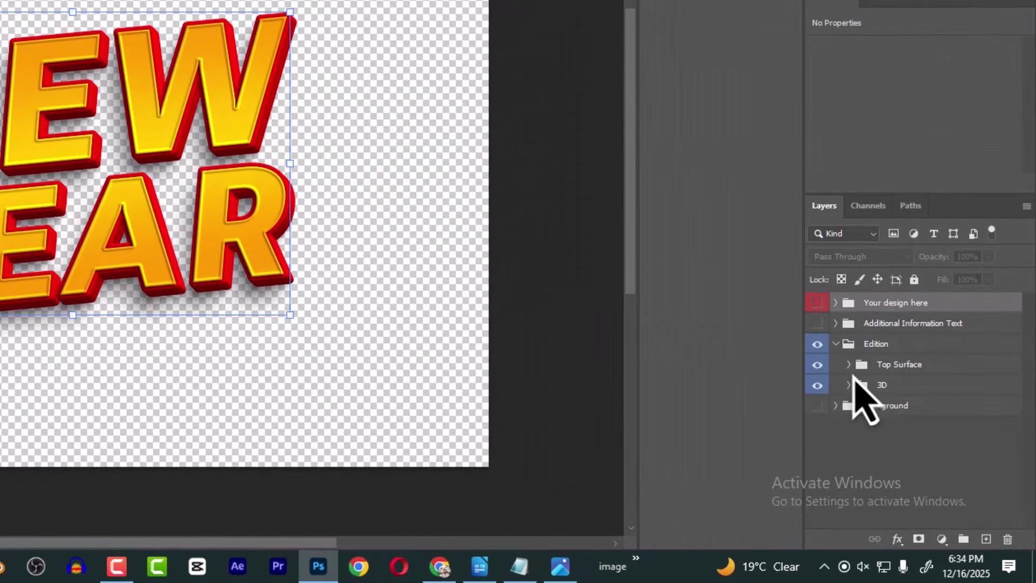
pyautogui.click(847, 364)
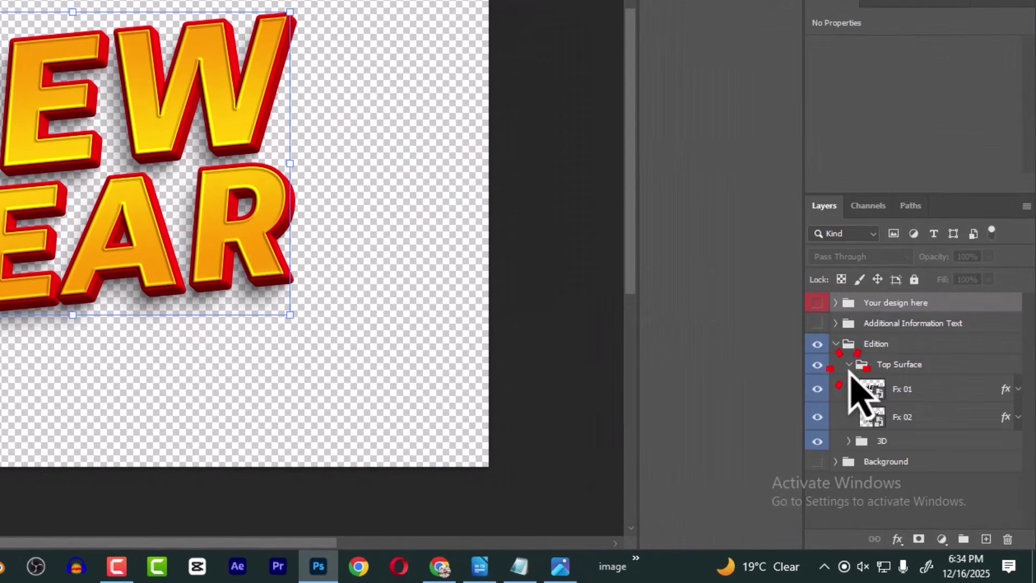
pyautogui.click(878, 392)
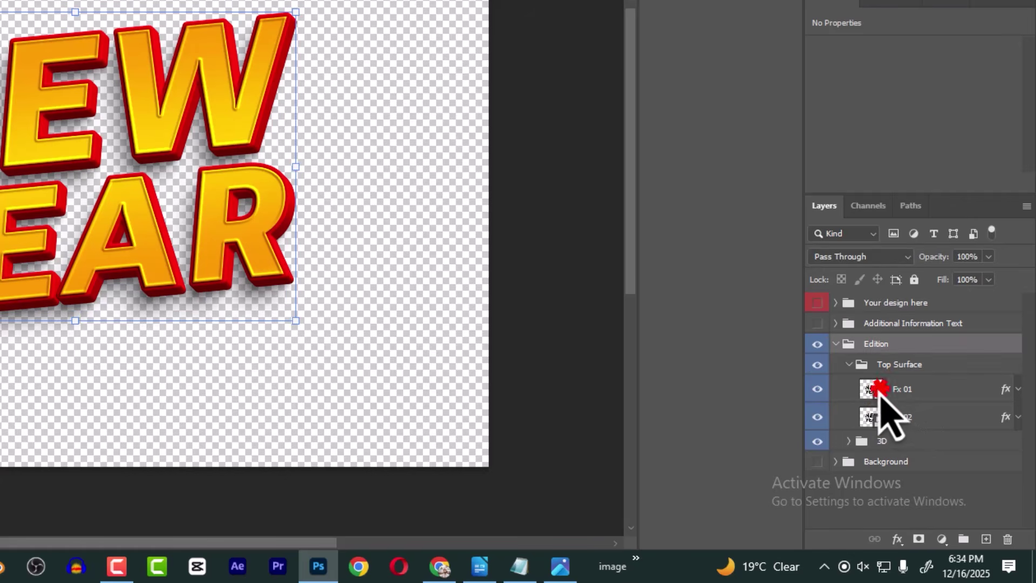
pyautogui.click(897, 417)
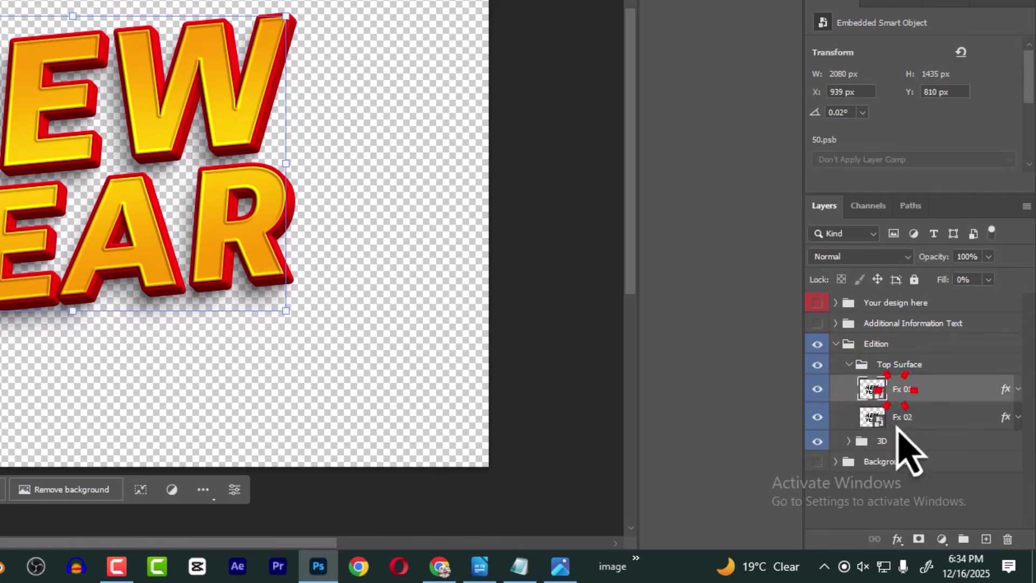
pyautogui.click(848, 440)
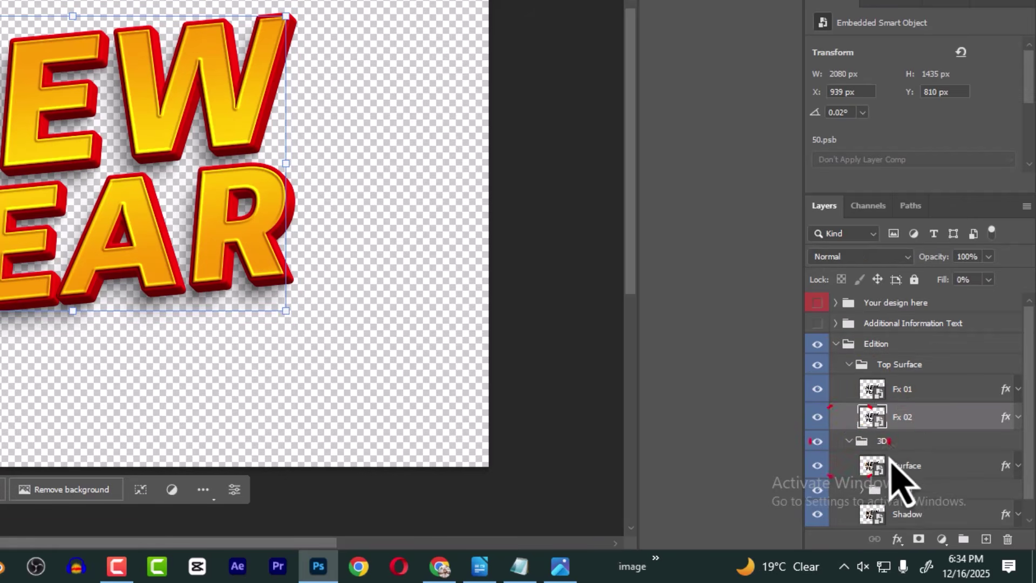
pyautogui.click(874, 393)
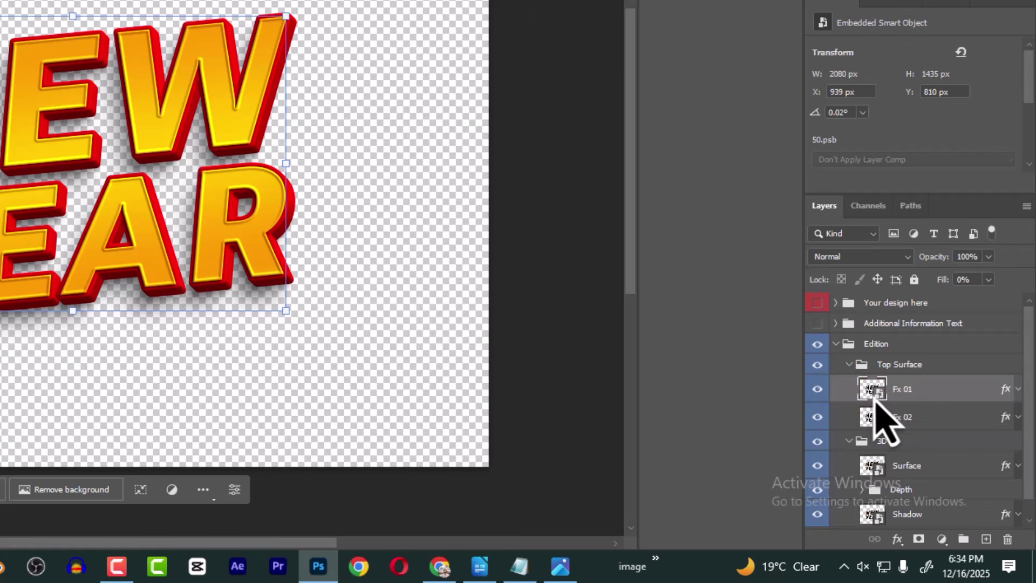
pyautogui.click(864, 395)
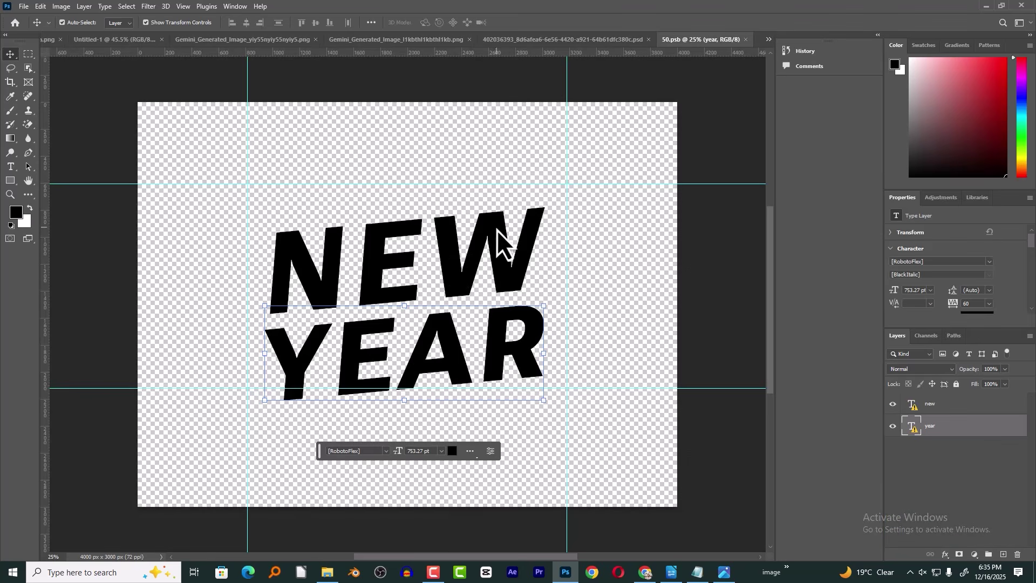
# Replace the "new" text layer with the Bengali word থাম্বনেইল and place a copy at about 576 pt near the canvas's upper edge
pyautogui.click(449, 269)
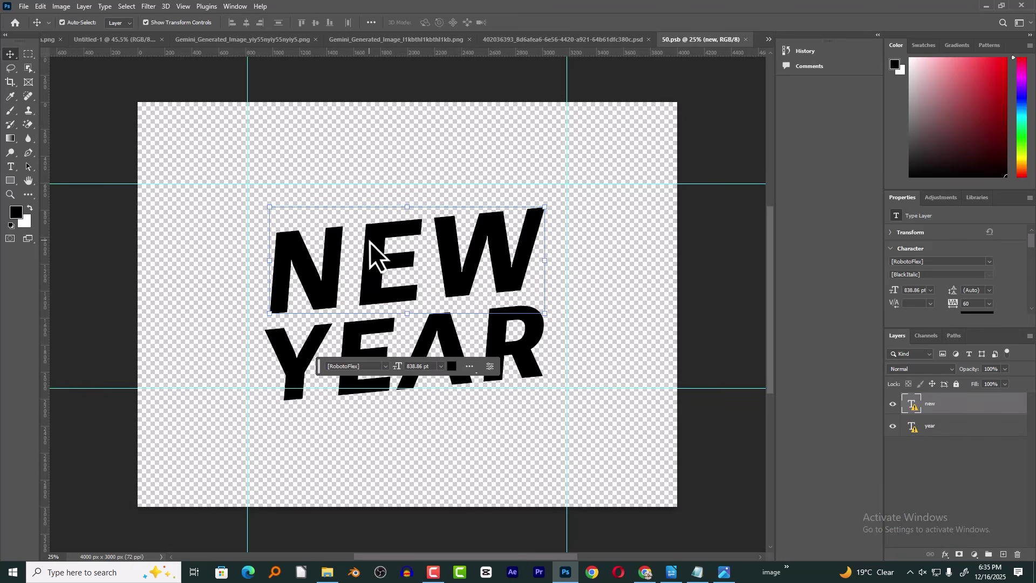
pyautogui.press('Delete')
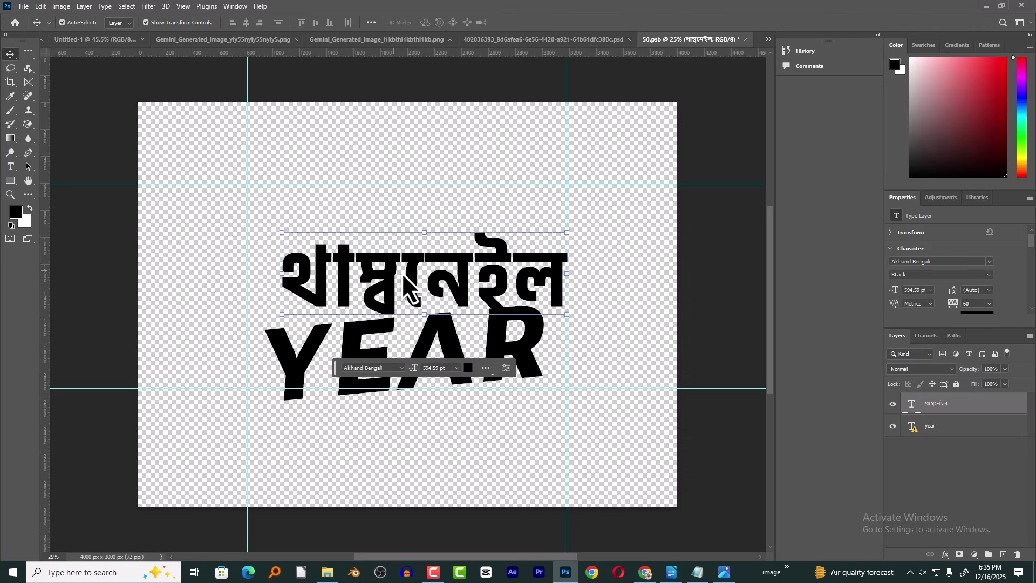
pyautogui.moveTo(402, 276); pyautogui.dragTo(500, 276)
pyautogui.hotkey('ctrl', 't')
pyautogui.moveTo(548, 246); pyautogui.dragTo(440, 149)
pyautogui.doubleClick(446, 181)
# Delete the lower থাম্বনেইল text layer and hide the "year" layer
pyautogui.click(935, 429)
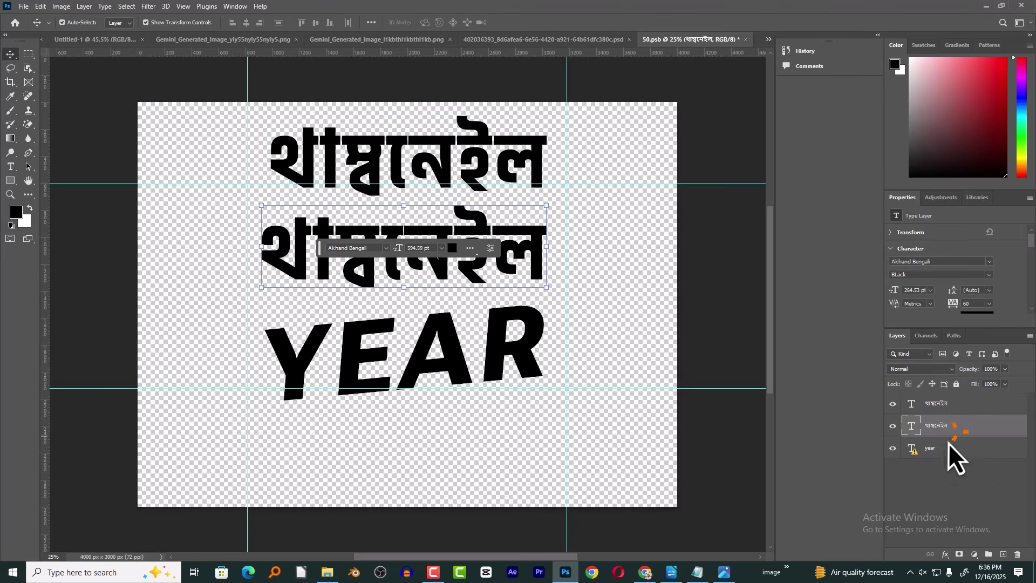
pyautogui.press('Delete')
pyautogui.click(893, 429)
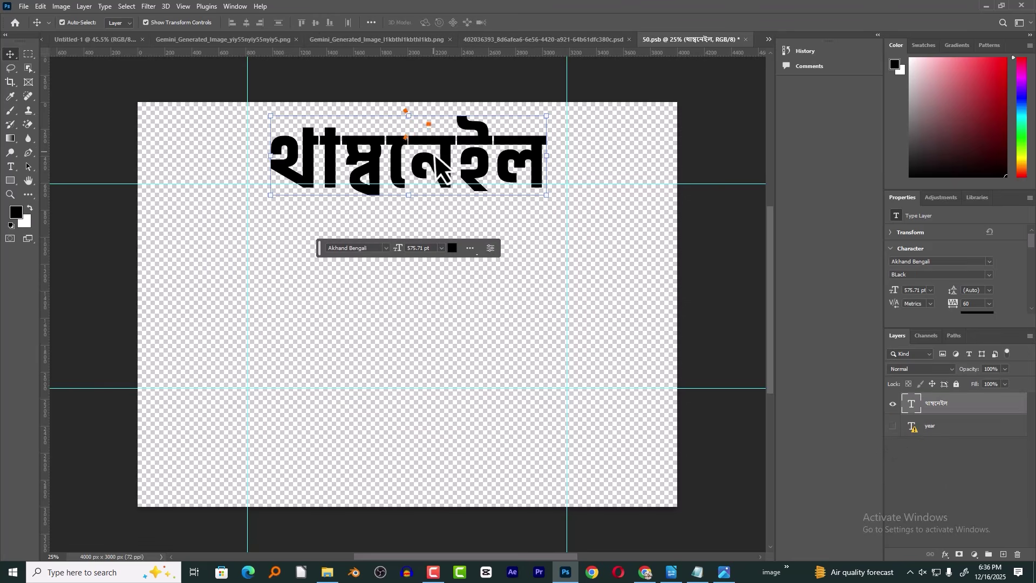
# Enlarge the থাম্বনেইল text to about 980 pt, centre it on the canvas, then save and close the smart object
pyautogui.moveTo(419, 130); pyautogui.dragTo(356, 214)
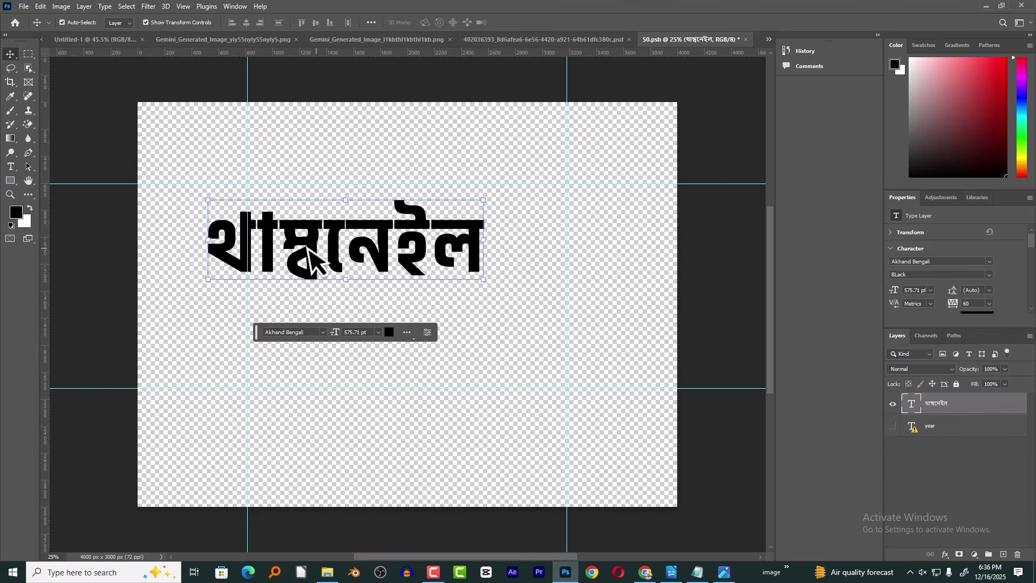
pyautogui.moveTo(483, 279); pyautogui.dragTo(682, 351)
pyautogui.moveTo(543, 259); pyautogui.dragTo(523, 323)
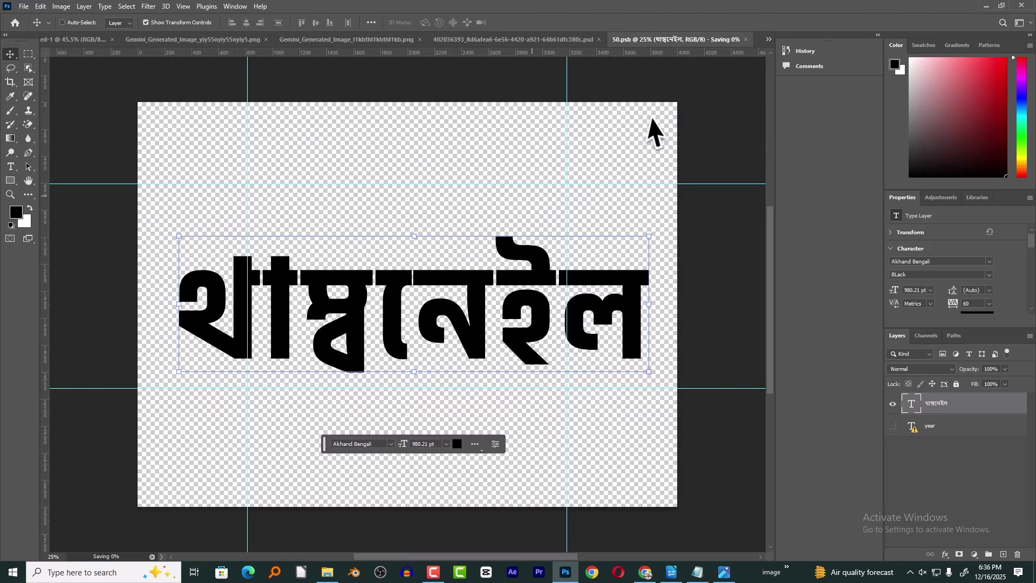
pyautogui.click(745, 39)
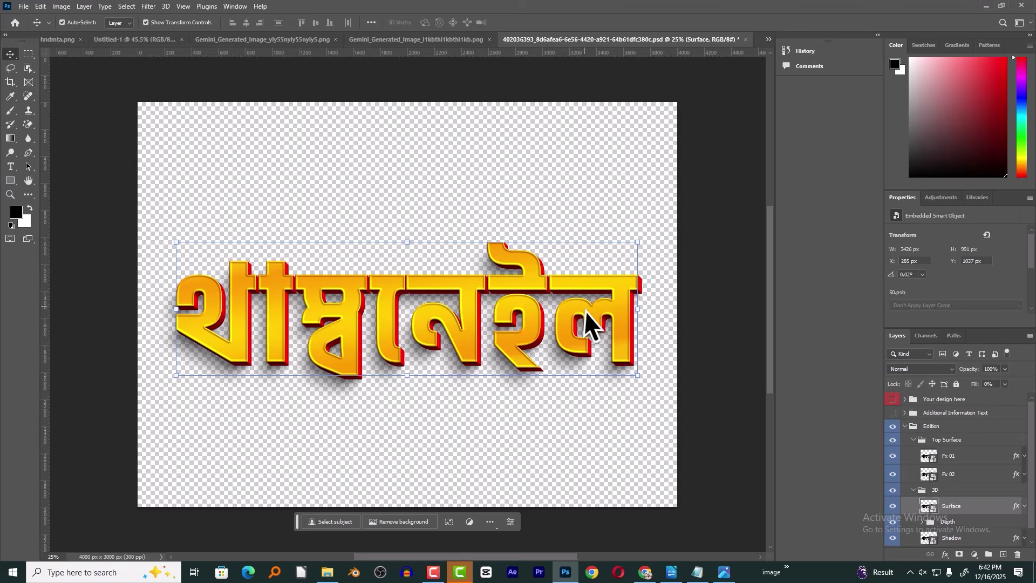
# Collapse the Edition group and merge it into a single pixel layer
pyautogui.click(905, 426)
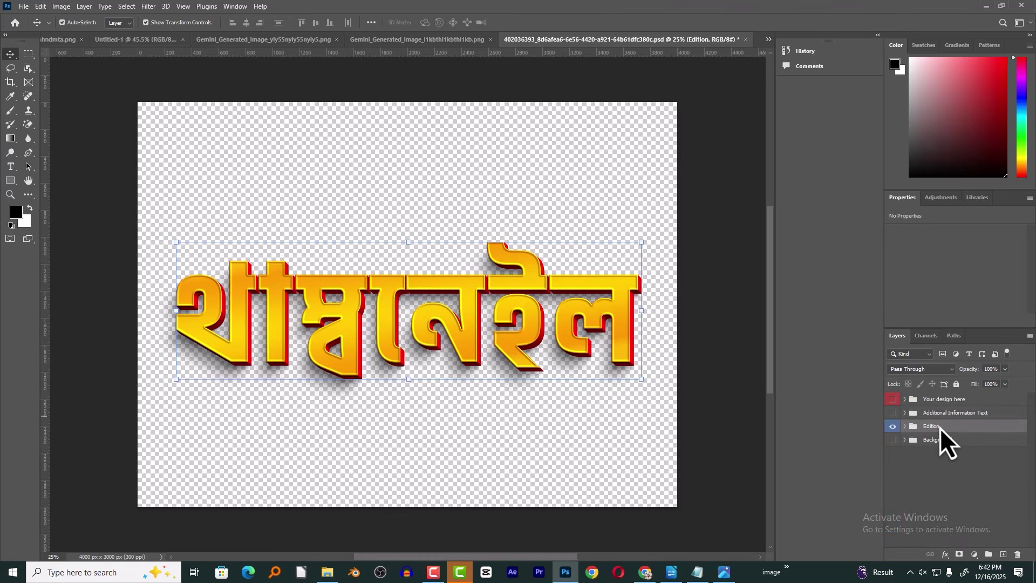
pyautogui.rightClick(937, 429)
pyautogui.click(953, 430)
pyautogui.rightClick(944, 428)
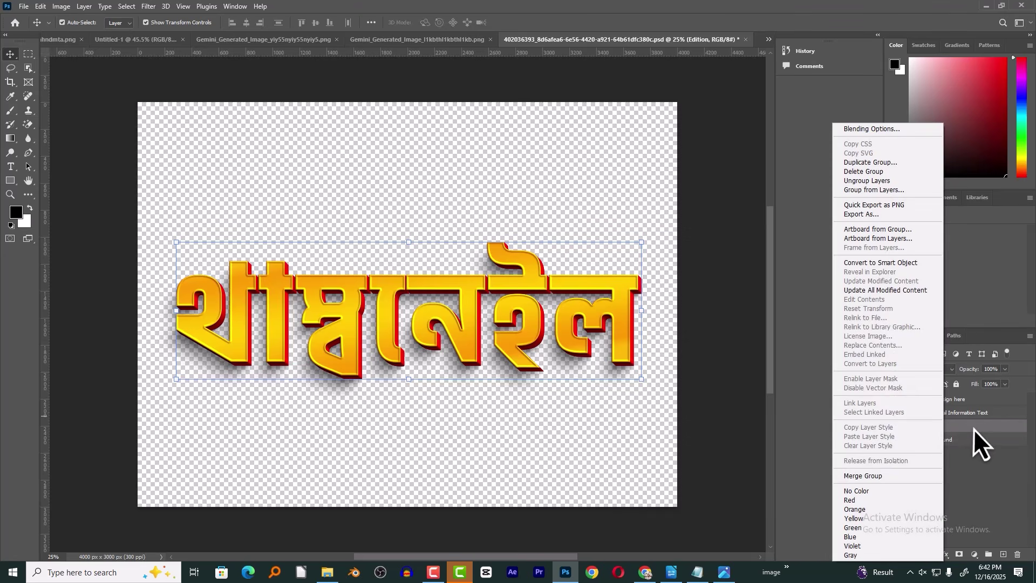
pyautogui.click(966, 429)
pyautogui.rightClick(941, 428)
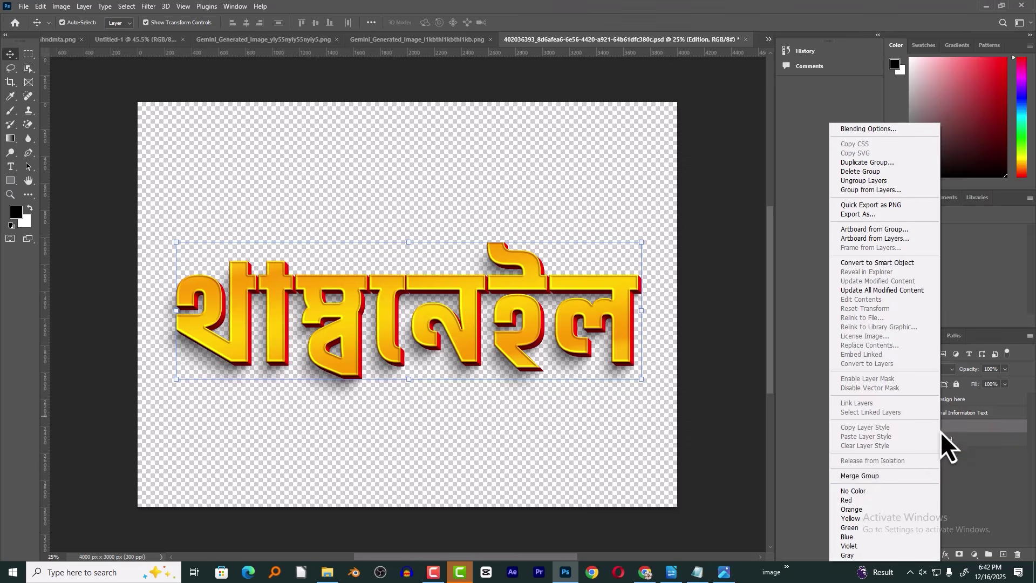
pyautogui.click(862, 477)
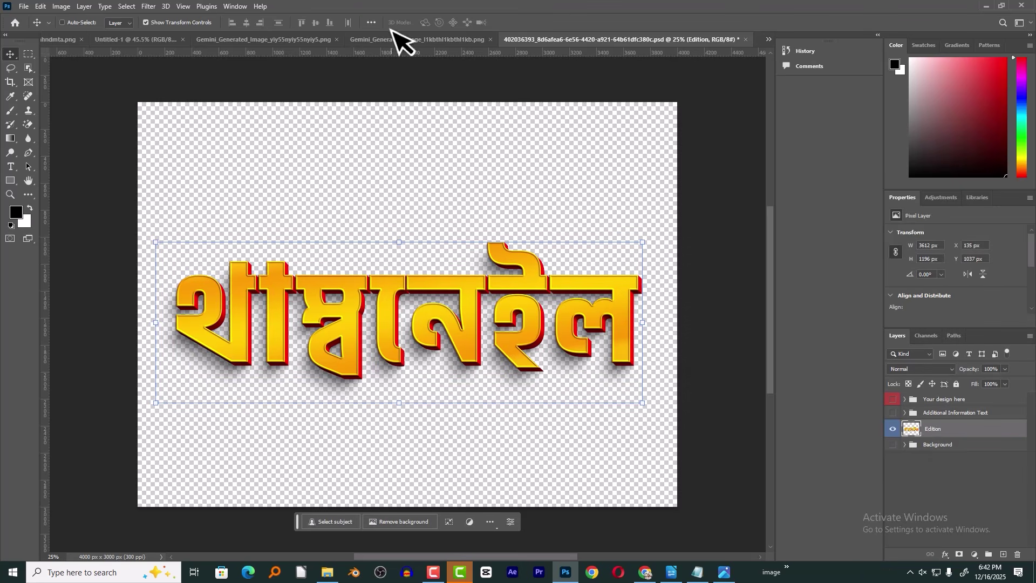
# Copy the merged Edition layer into the shocked-man thumbnail document, sized about 930 × 307 px beside the glowing key
pyautogui.click(296, 40)
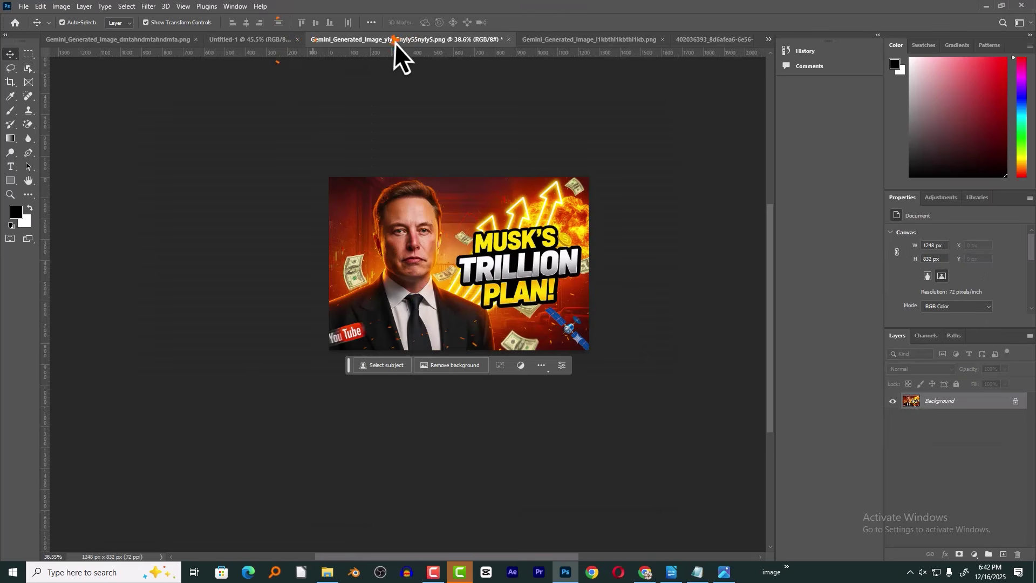
pyautogui.click(539, 41)
pyautogui.hotkey('ctrl', 'v')
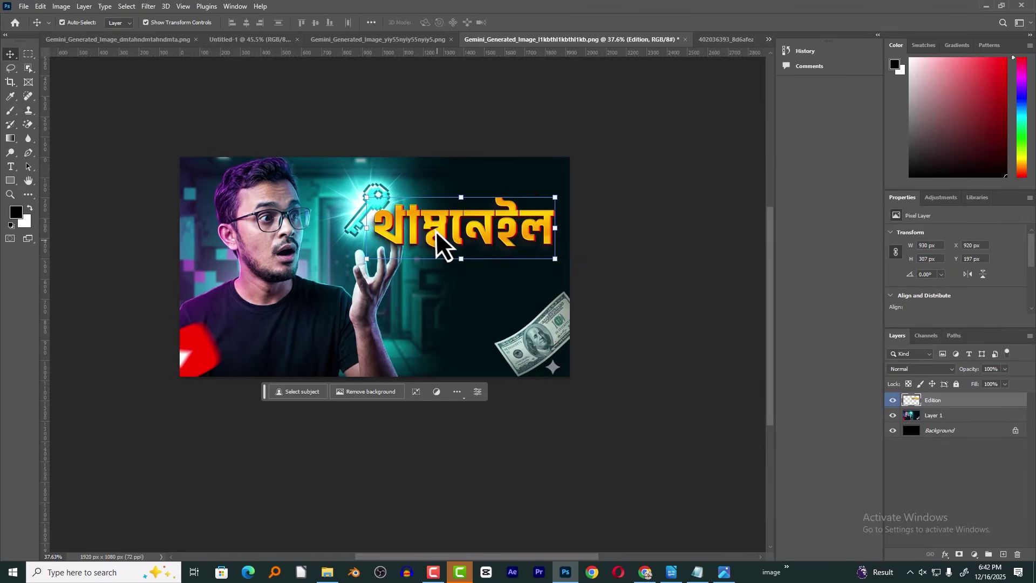
# Undo the Edition group merge in the text-effect PSD, expand the group and reopen the contents of the Fx 01 smart object
pyautogui.click(720, 40)
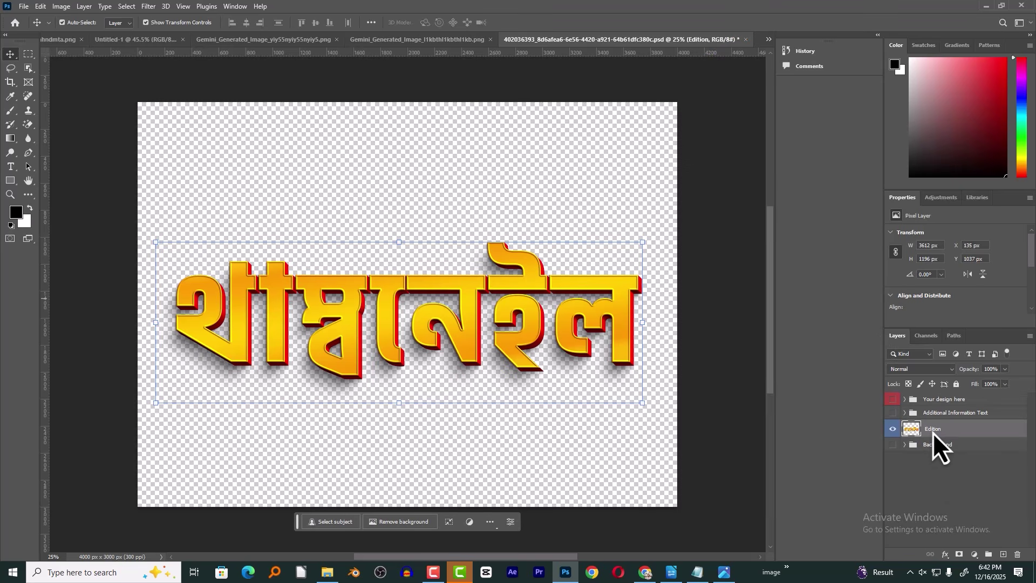
pyautogui.hotkey('ctrl', 'z')
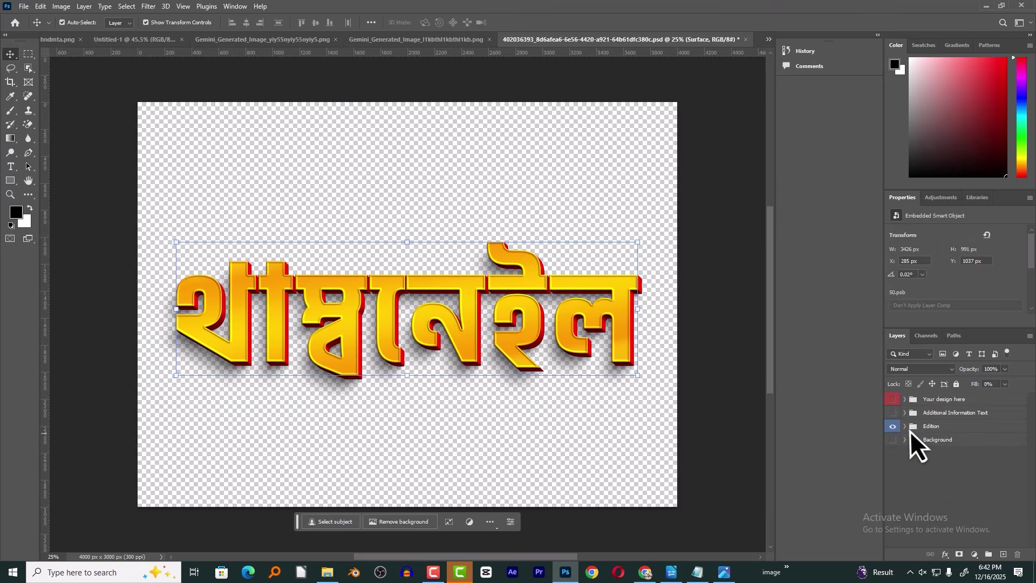
pyautogui.click(904, 426)
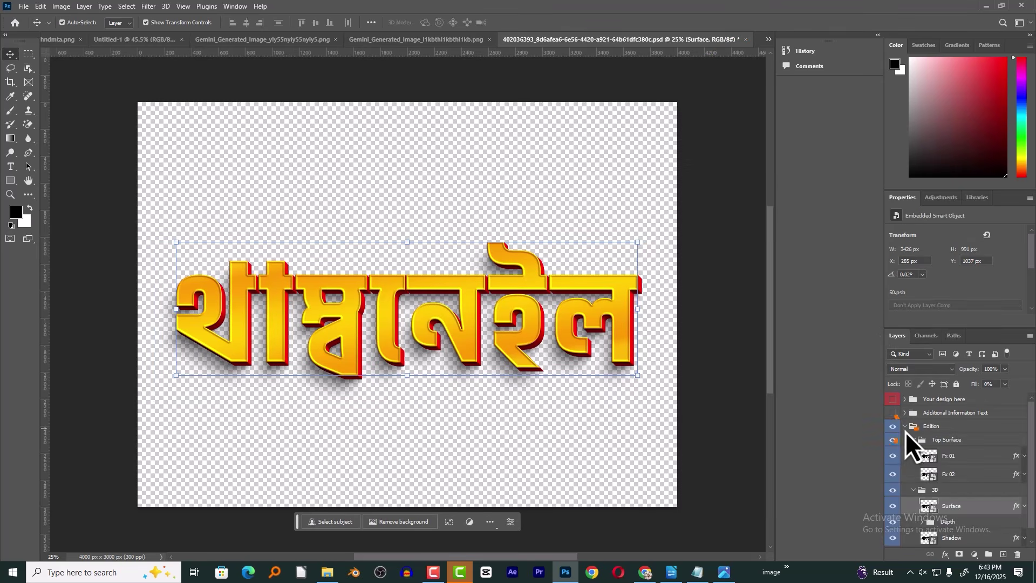
pyautogui.click(931, 458)
pyautogui.doubleClick(928, 459)
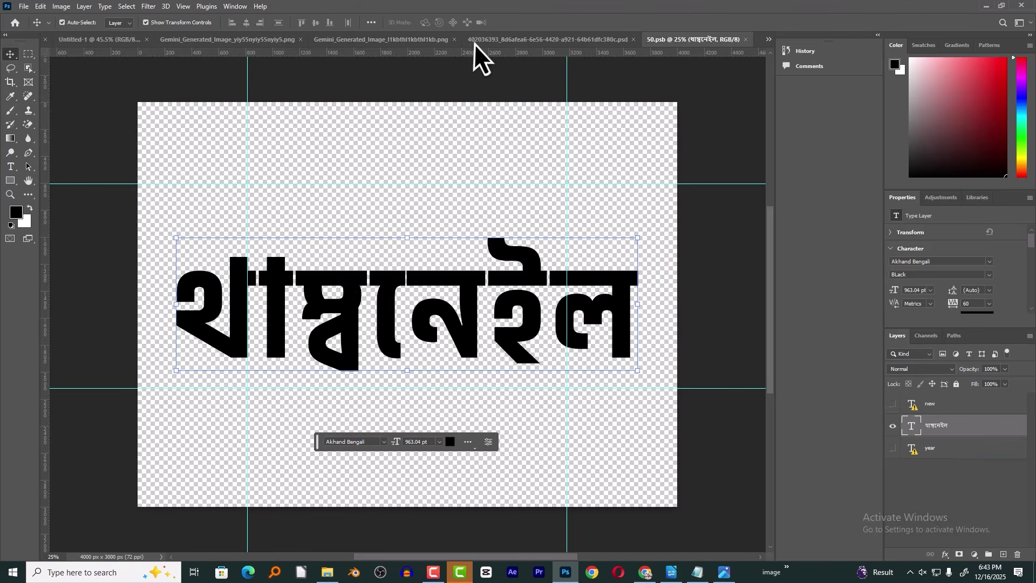
# In the shocked-man thumbnail, move the থাম্বনেইল text closer to the key, to about X 872 px, Y 200 px
pyautogui.click(525, 40)
pyautogui.moveTo(486, 212); pyautogui.dragTo(436, 229)
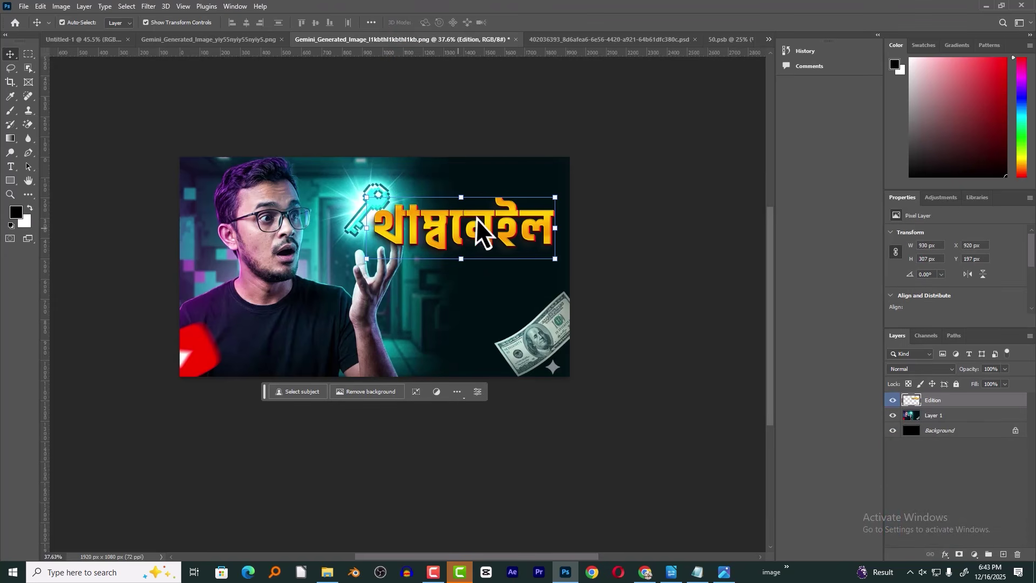
pyautogui.moveTo(451, 213); pyautogui.dragTo(429, 232)
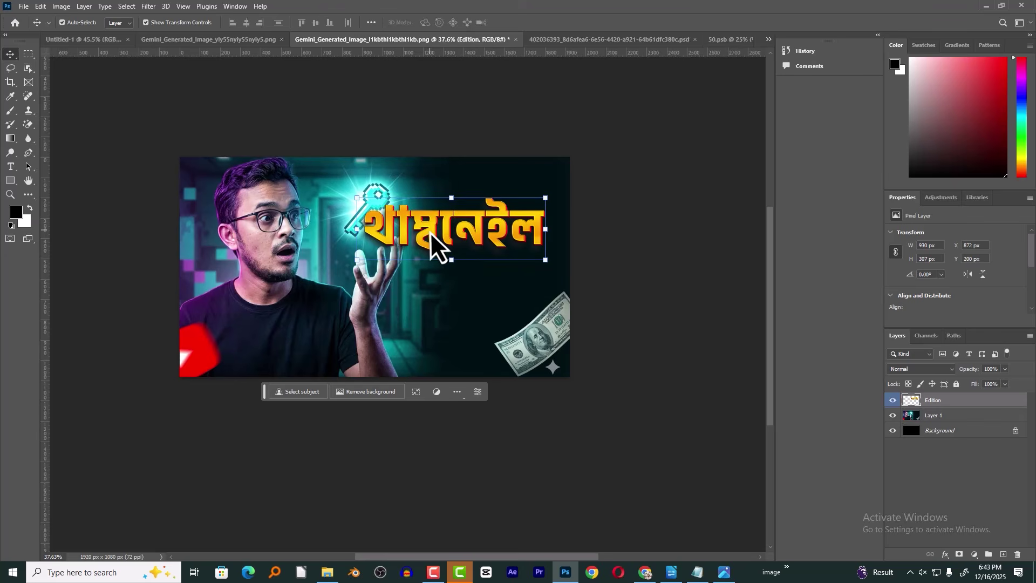